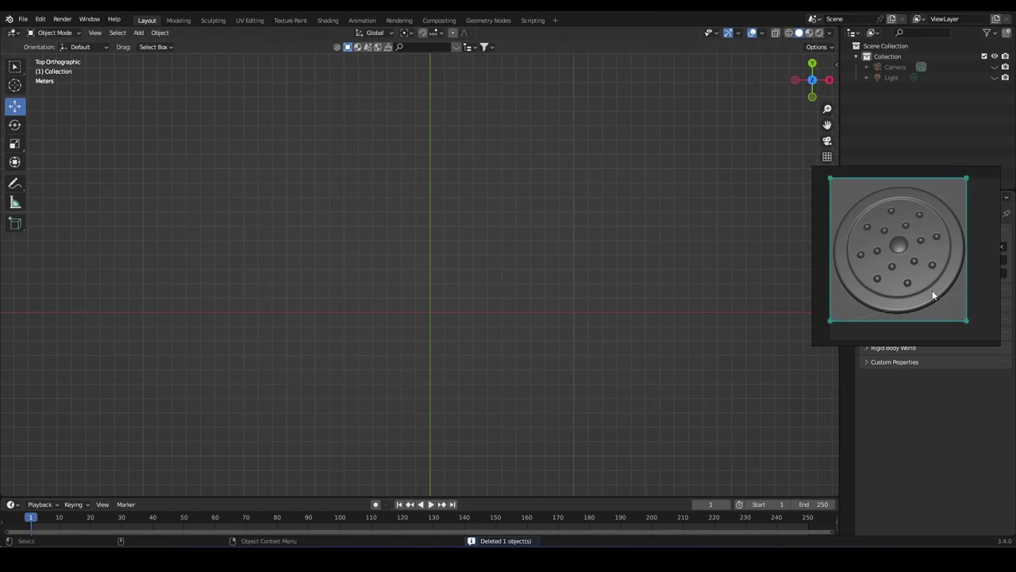
Add an 8-vertex cylinder at the origin
left_click_drag(933, 295, 734, 288)
key("shift+a")
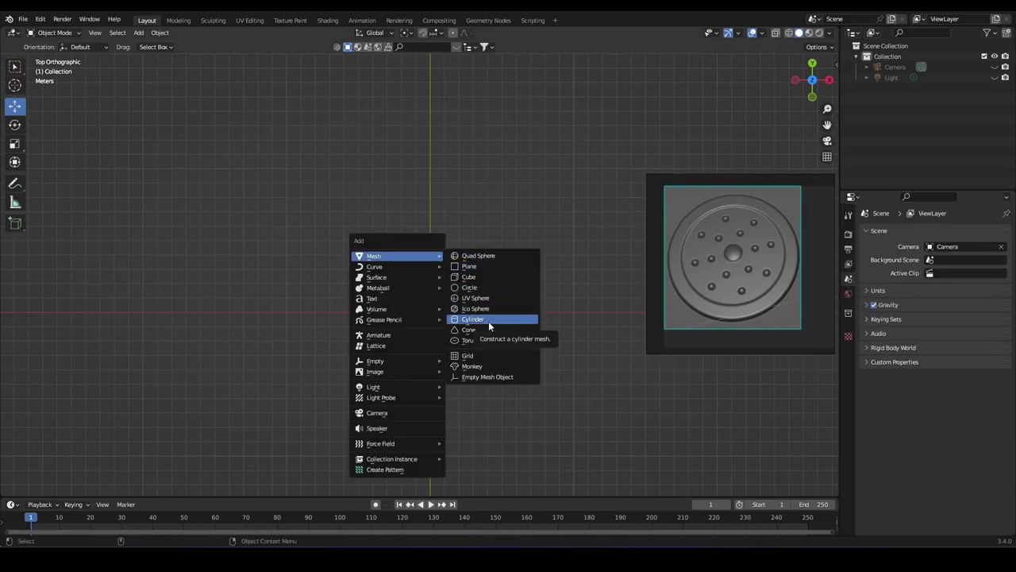
left_click(488, 321)
left_click_drag(175, 361, 127, 361)
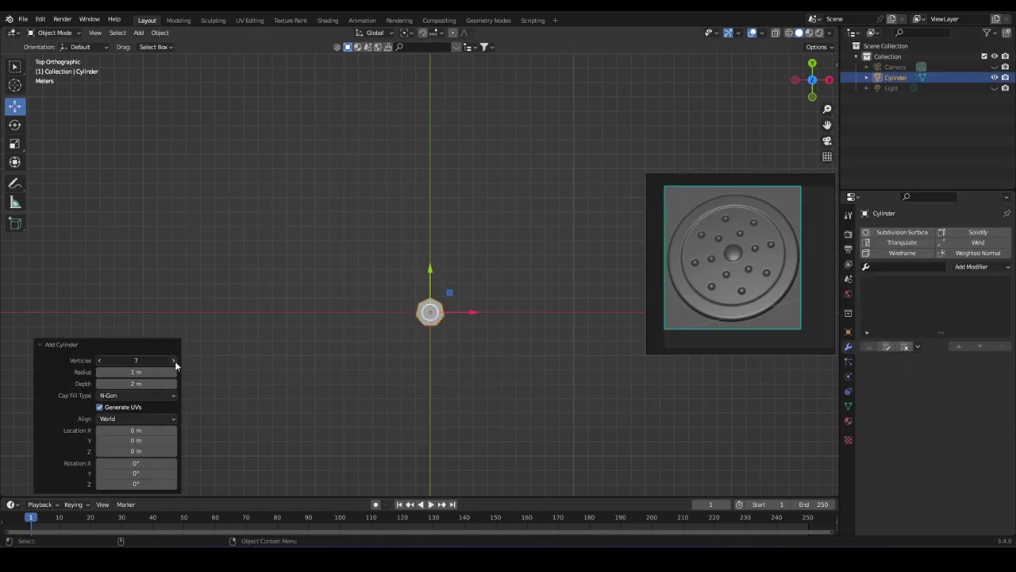
middle_click_drag(488, 374, 439, 250, "shift")
left_click(311, 306)
Add a second cylinder, move it 4 m along X and scale it to 0.7
key("shift+a")
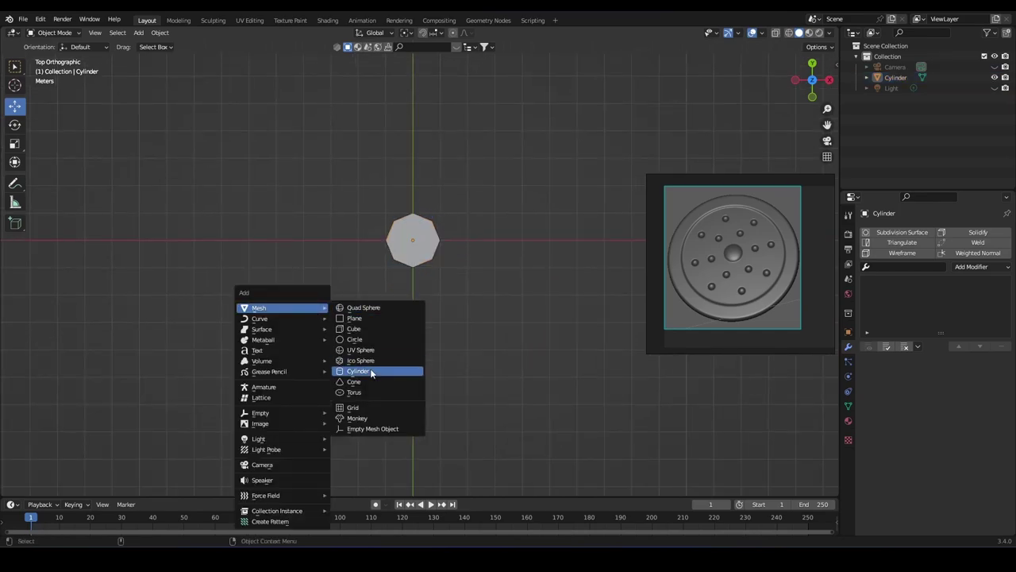
left_click(373, 372)
middle_click_drag(521, 252, 491, 274, "shift")
mouse_move(433, 254)
left_mouse_down()
mouse_move(540, 254)
mouse_move(526, 255)
left_mouse_up()
key("shift+space")
key("s")
key("shift+space")
key("g")
scroll(525, 259, "down", 2)
Apply all transforms to the small cylinder, cancelling a stray duplicate
key("shift+a")
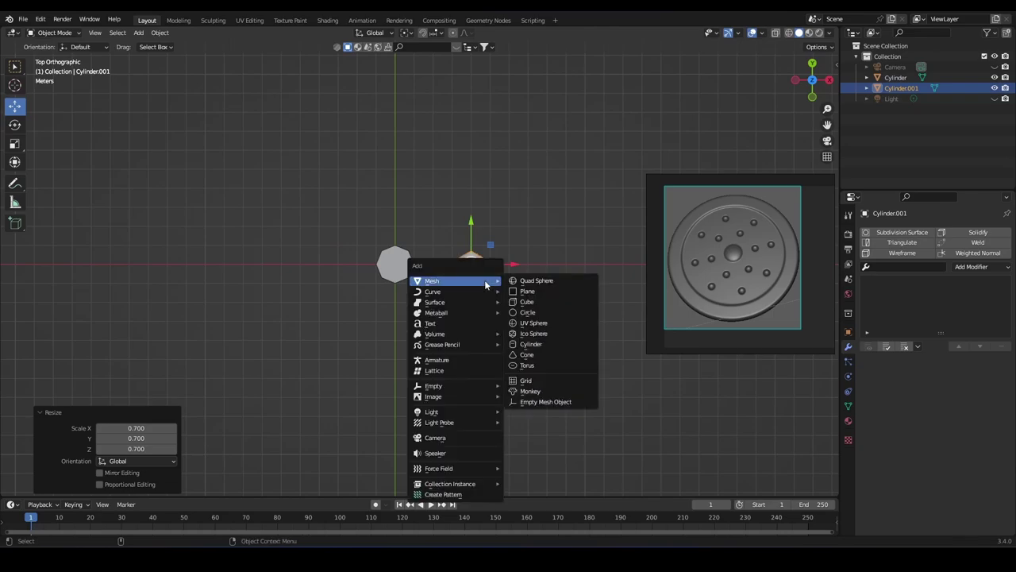
key("Escape")
key("ctrl+a")
left_click(479, 254)
key("shift+d")
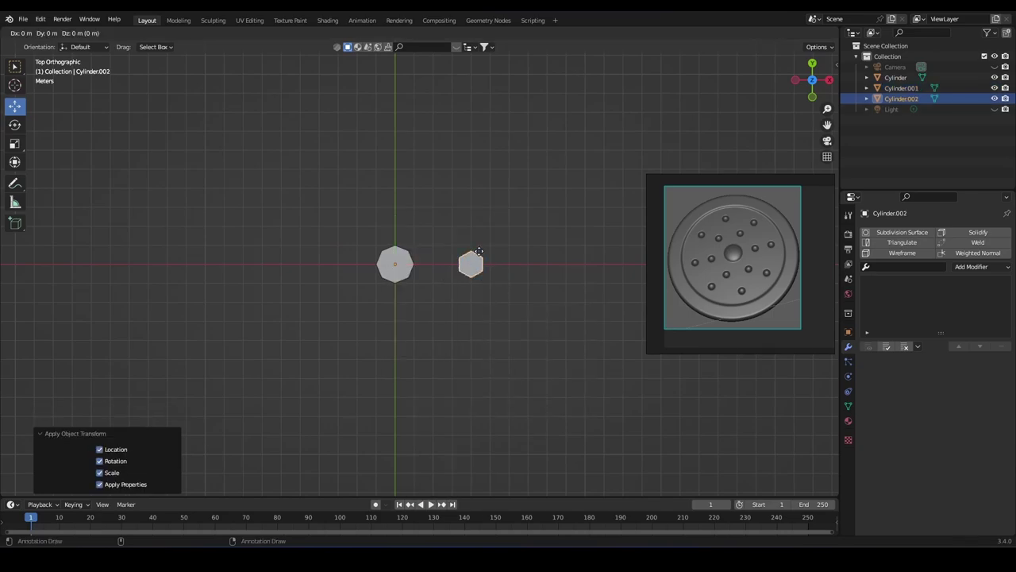
right_click(499, 294)
Delete the stray duplicate and copy the small cylinder at 60° steps around the centre
key("Delete")
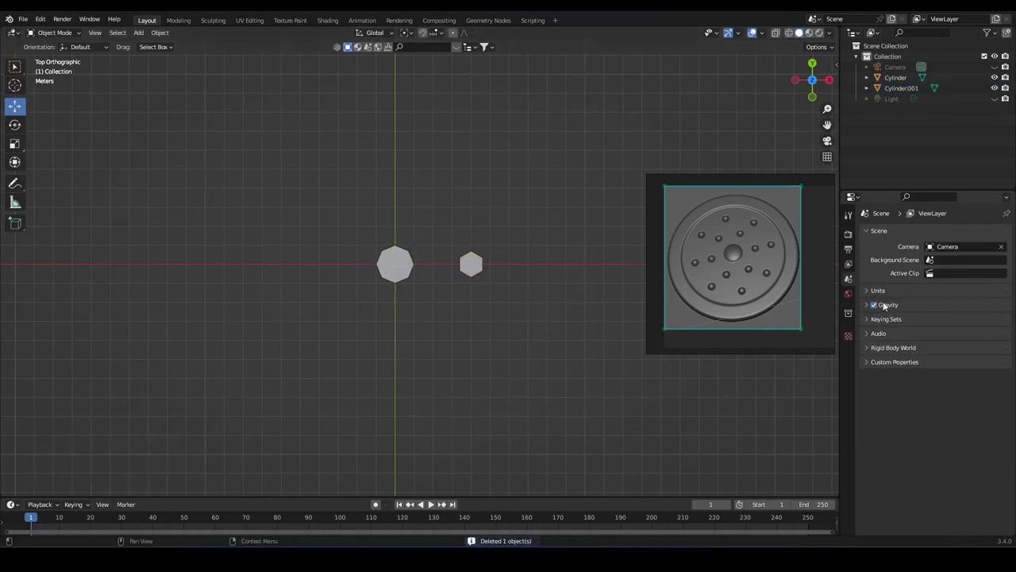
left_click(391, 259)
left_click(394, 258)
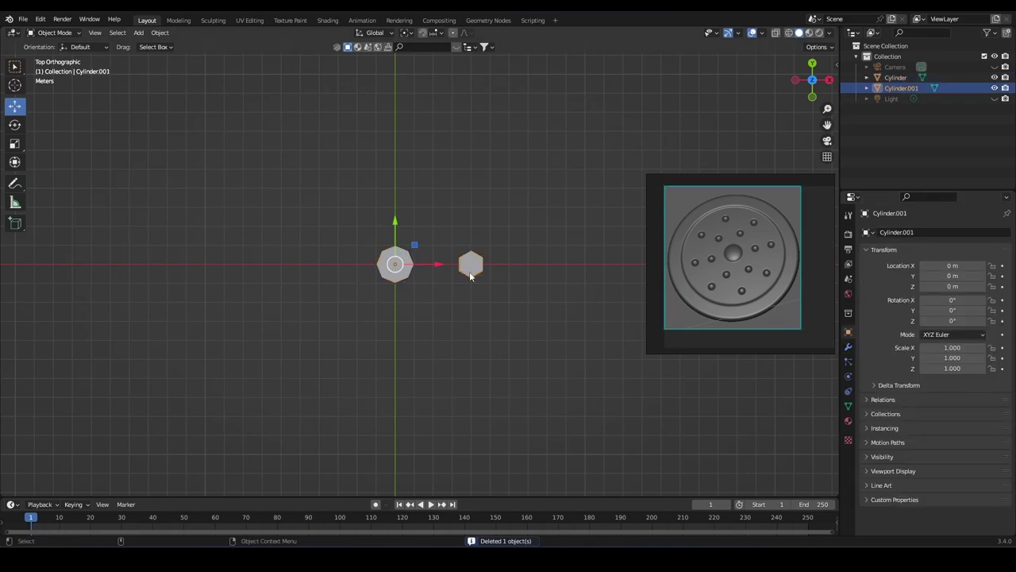
key("shift+d")
key("r")
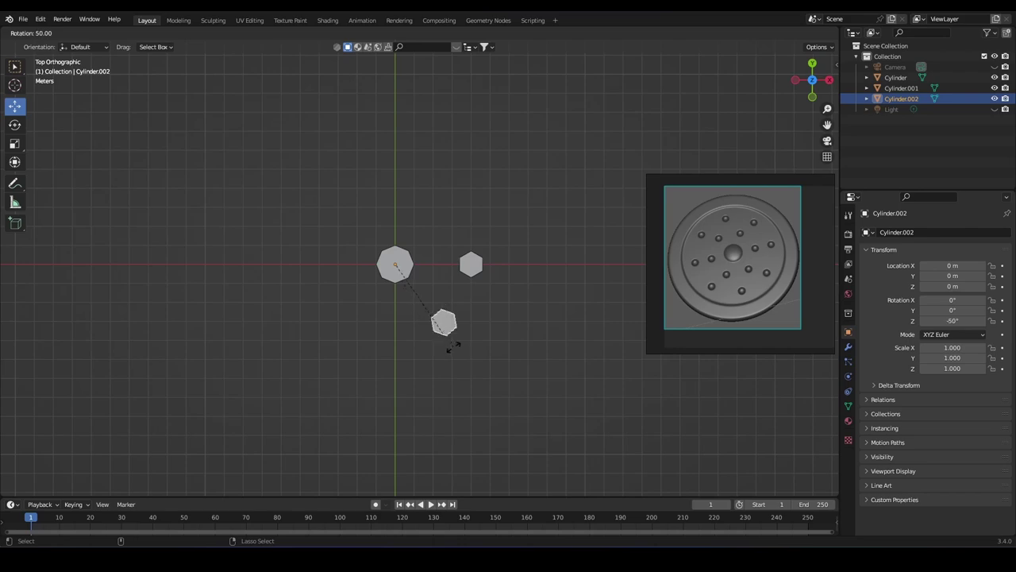
left_click(435, 351)
key("shift+r")
key("shift+r")
key("shift+r")
key("shift+r")
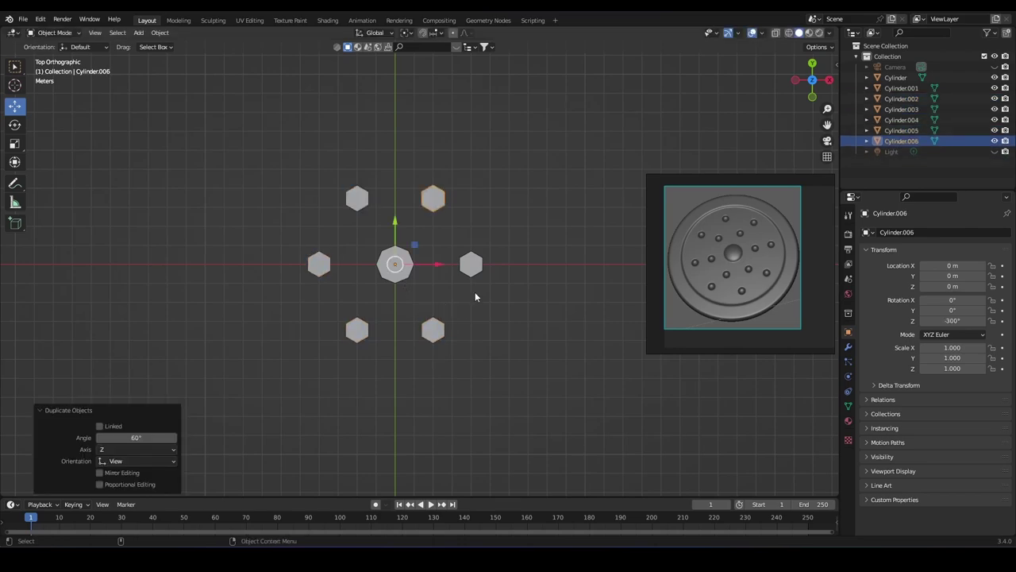
Duplicate a small cylinder above the ring, set its origin to geometry, and apply transforms
left_click(498, 274)
middle_click_drag(497, 274, 479, 334, "shift")
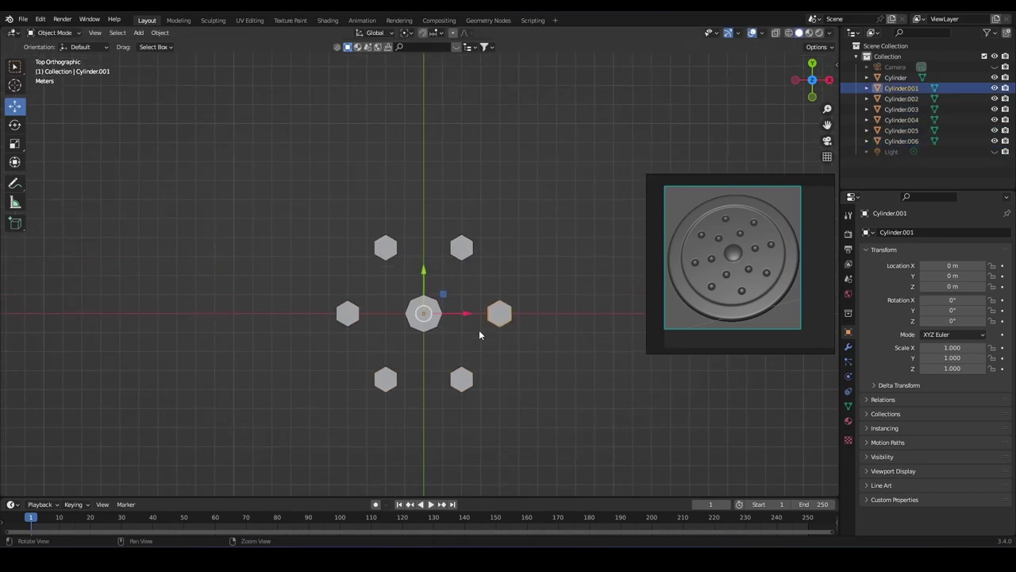
key("shift+d")
left_click(401, 184)
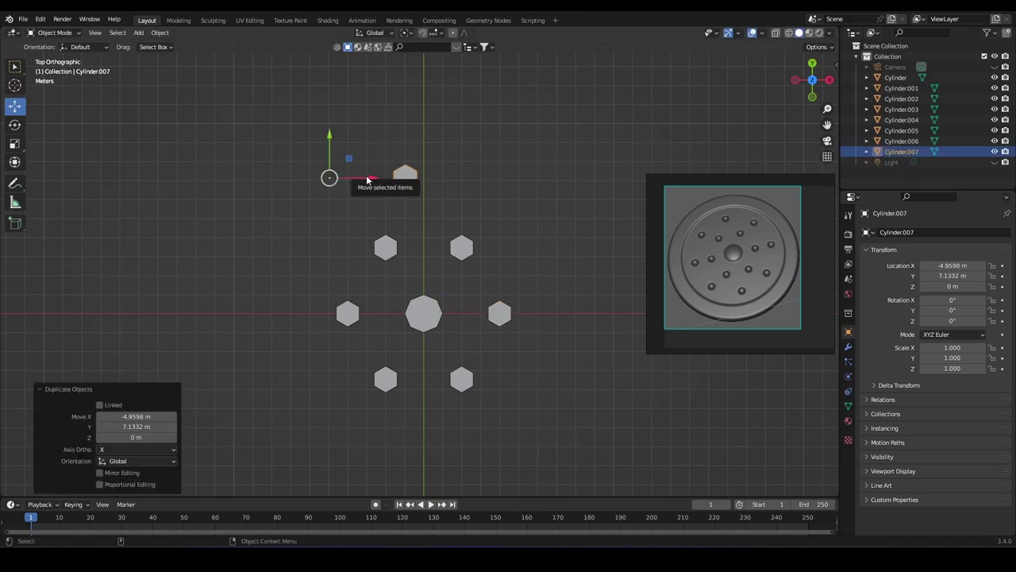
key("ctrl+alt+shift+c")
left_click_drag(408, 178, 446, 203)
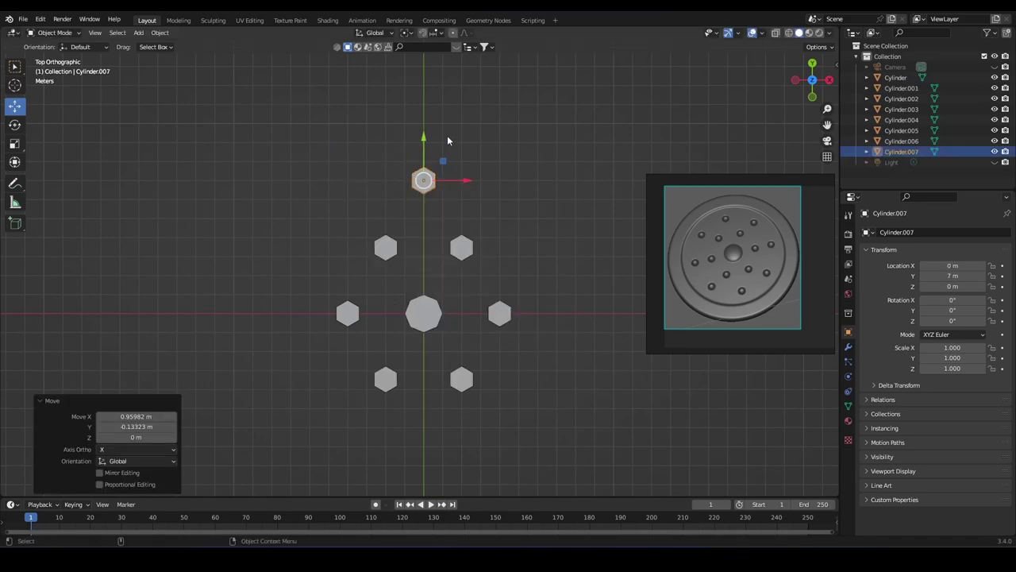
key("ctrl+a")
left_click(425, 170)
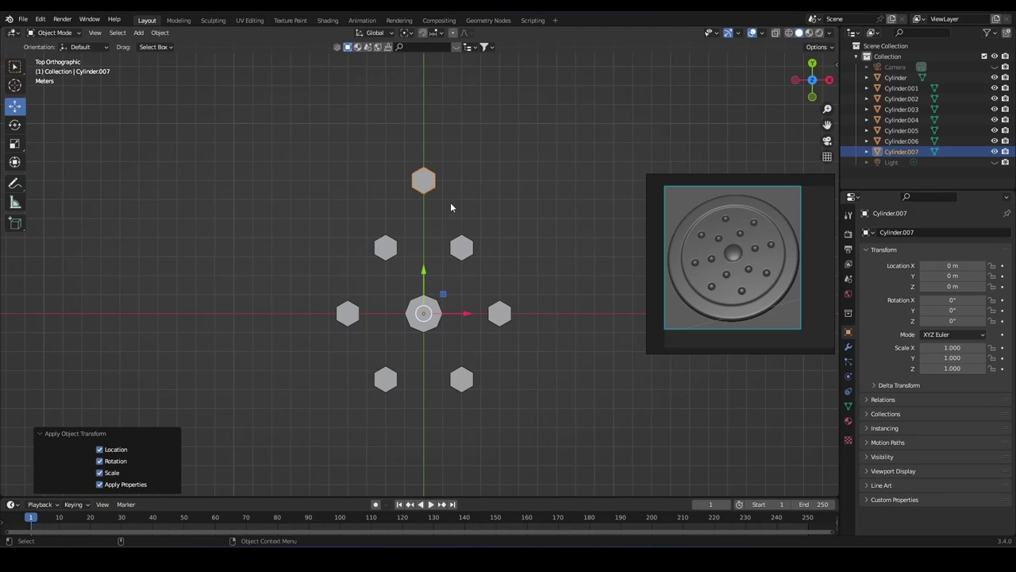
Reposition the top cylinder along Y to 0.5 m and apply all transforms
left_click_drag(426, 271, 432, 256)
left_click(431, 256)
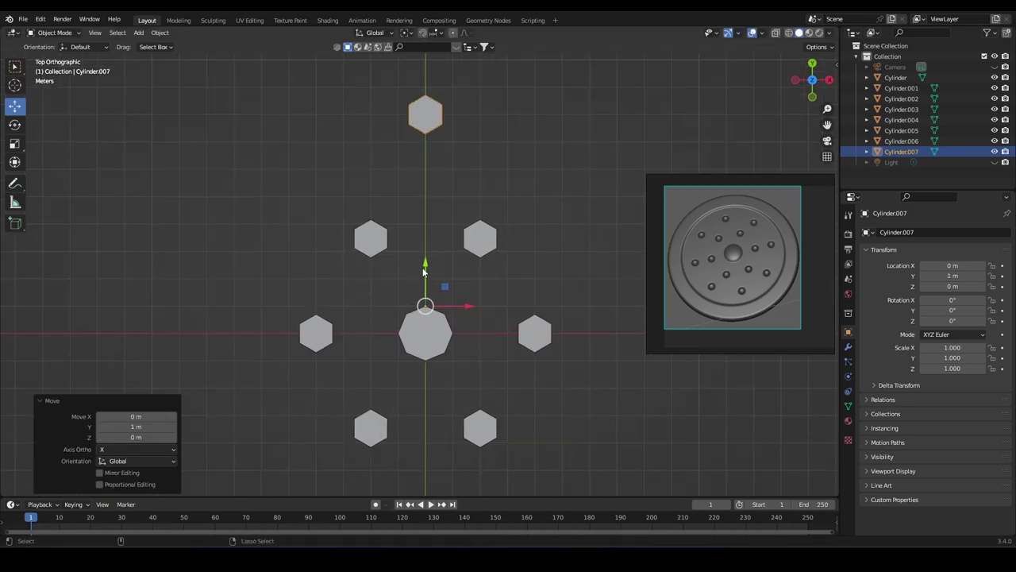
scroll(438, 231, "up", 1)
scroll(432, 159, "up", 2)
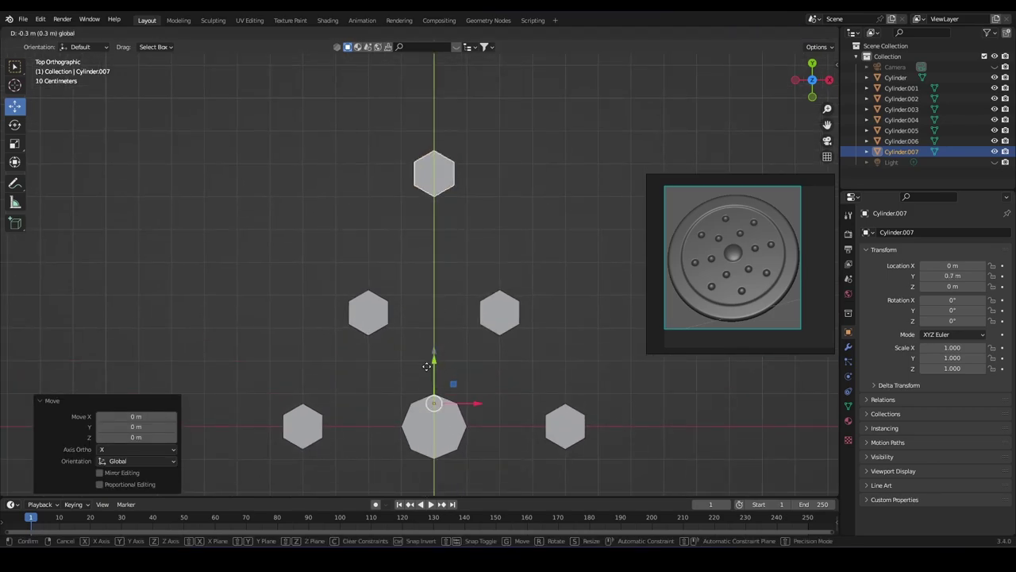
left_click_drag(443, 346, 442, 460)
scroll(483, 274, "down", 3)
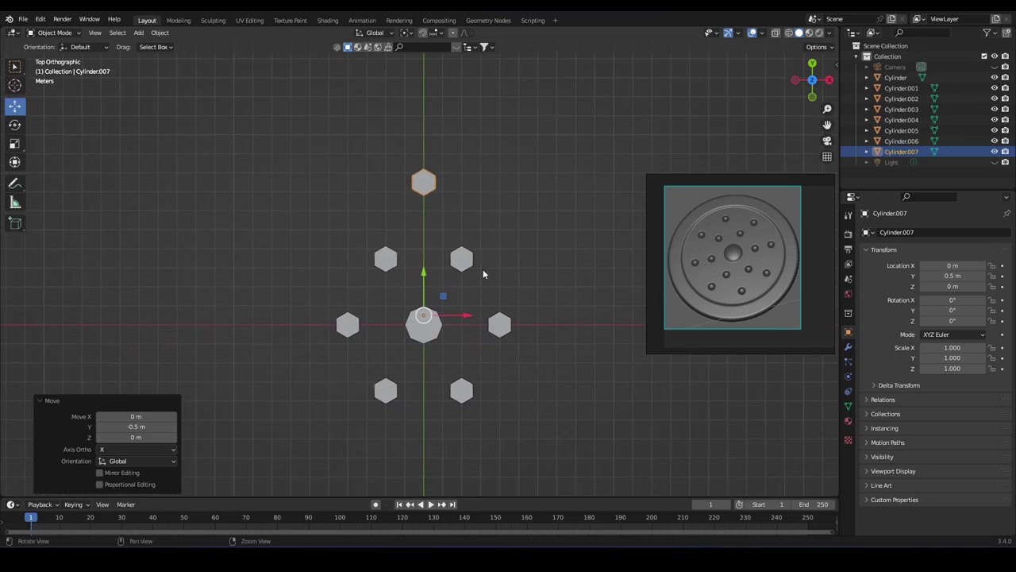
key("ctrl+a")
left_click(484, 208)
Copy the top cylinder at 45° steps to form an outer ring of eight
key("shift+d")
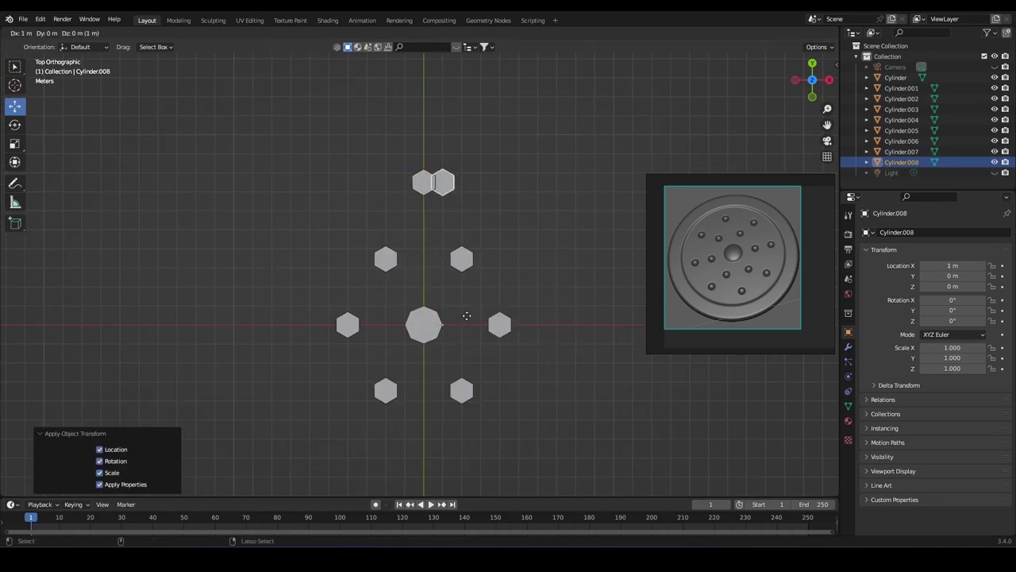
key("r")
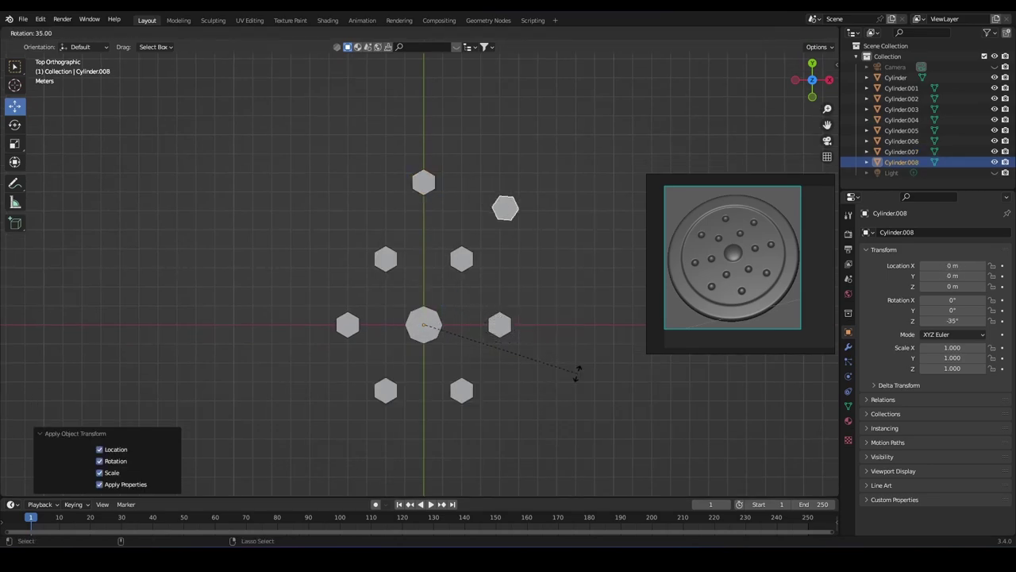
left_click(594, 399)
key("shift+r")
key("shift+r")
key("shift+r")
key("shift+r")
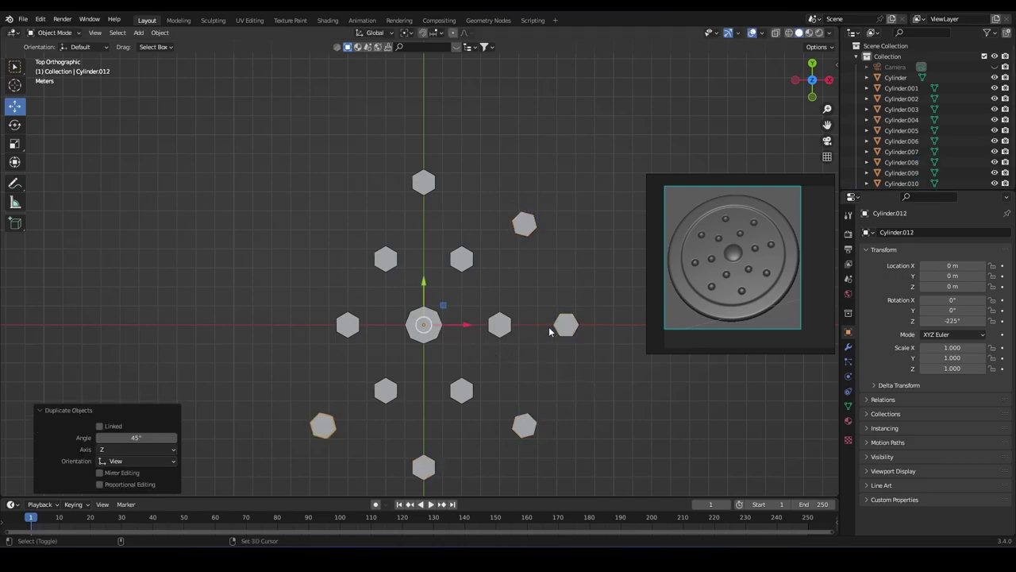
key("shift+r")
key("shift+r")
Select every cylinder and join them into Cylinder.014
middle_click_drag(499, 272, 533, 213, "shift")
scroll(429, 190, "down", 2)
key("a")
scroll(525, 269, "up", 1)
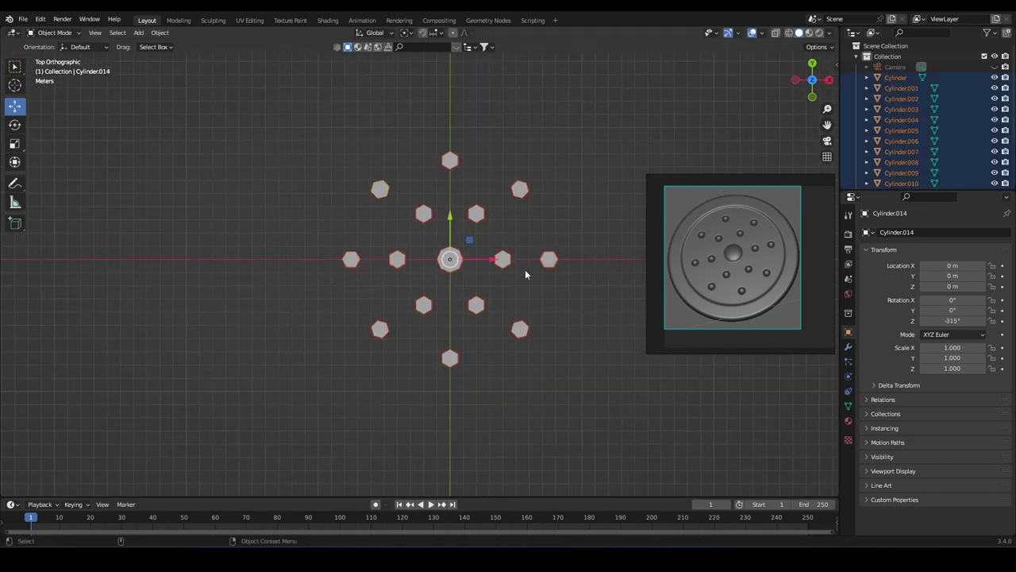
key("ctrl+j")
In Edit Mode, select the faces of the six inner-ring bumps
key("Tab")
scroll(502, 230, "up", 1)
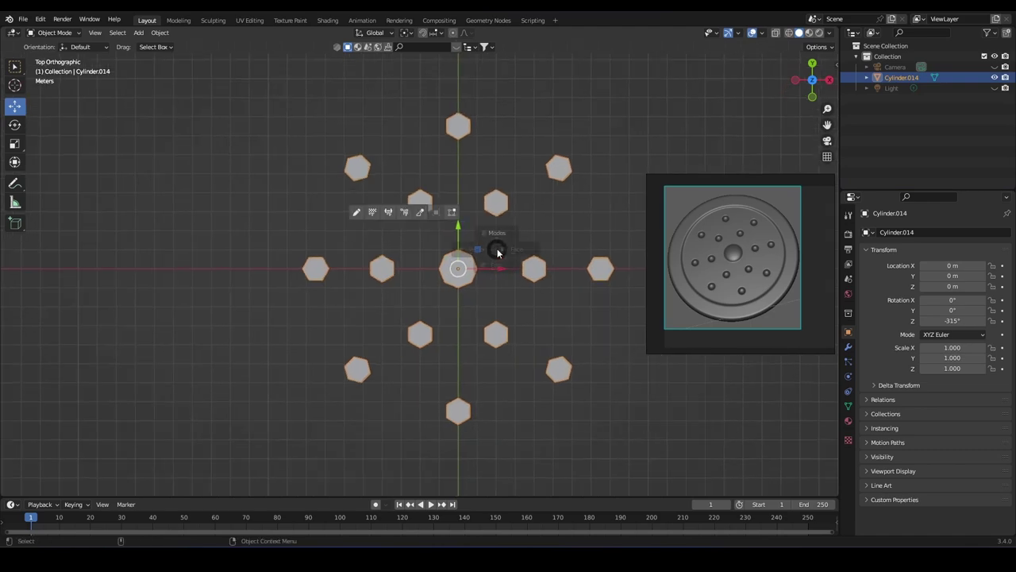
left_click(496, 203)
left_click(534, 268, "shift")
left_click(507, 362, "shift")
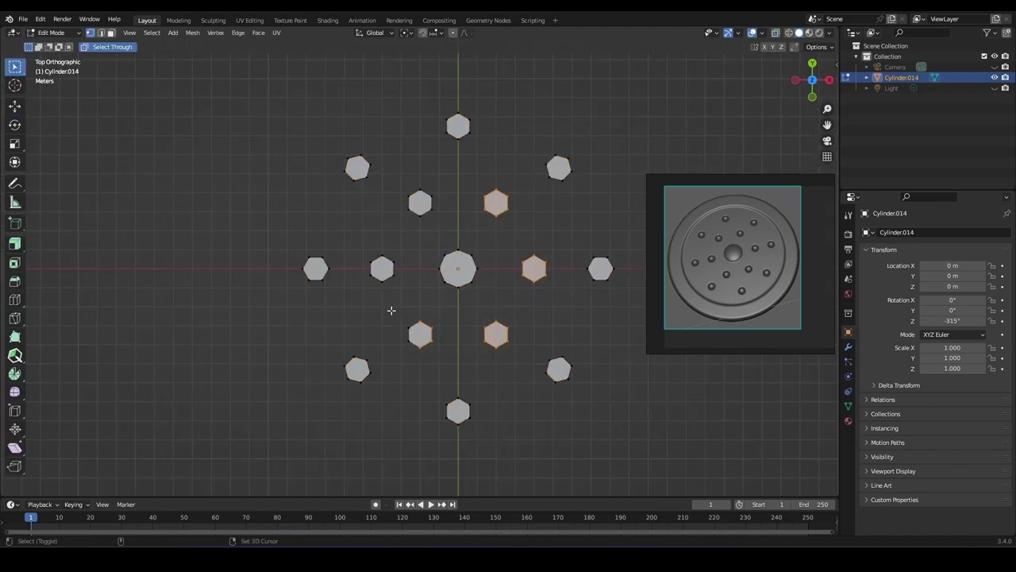
left_click(420, 334)
left_click(382, 268, "shift")
left_click(420, 203, "shift")
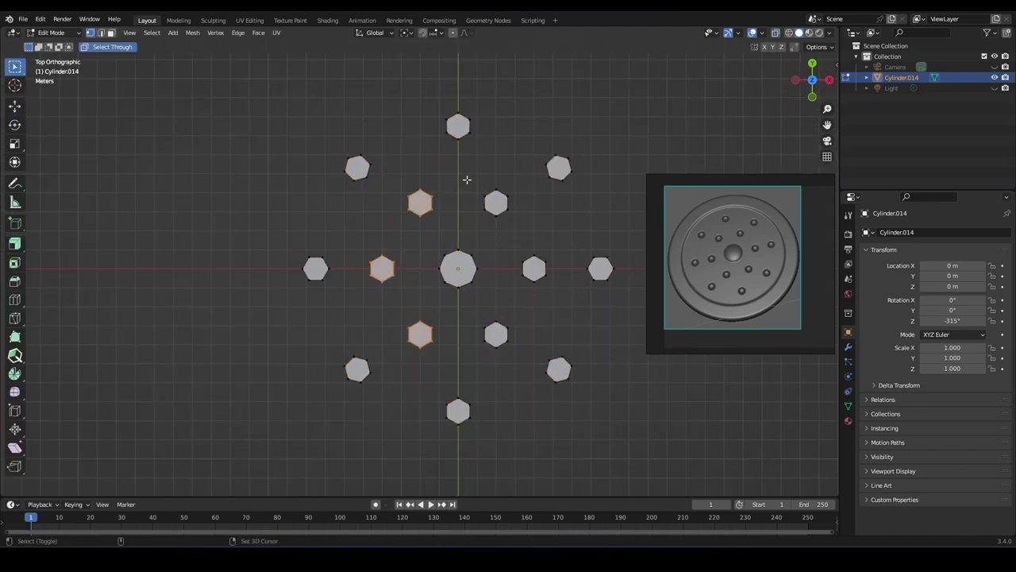
left_click(495, 202, "shift")
left_click(534, 269, "shift")
Set the pivot to 3D Cursor and rotate the inner-ring bumps -30° about Z
left_click(405, 32)
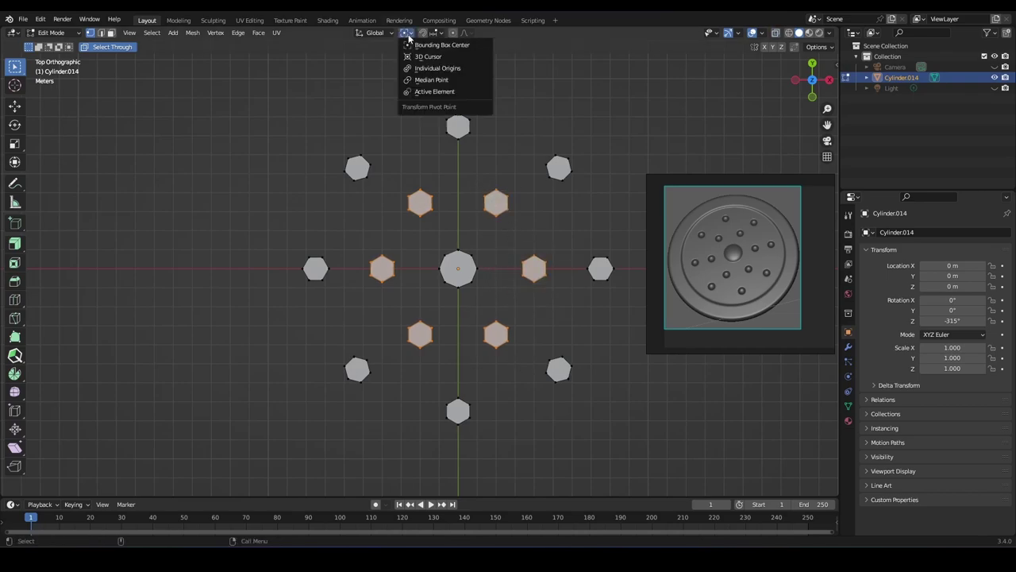
left_click(429, 68)
scroll(522, 277, "up", 1)
key("shift+space")
key("r")
left_click_drag(517, 269, 533, 281)
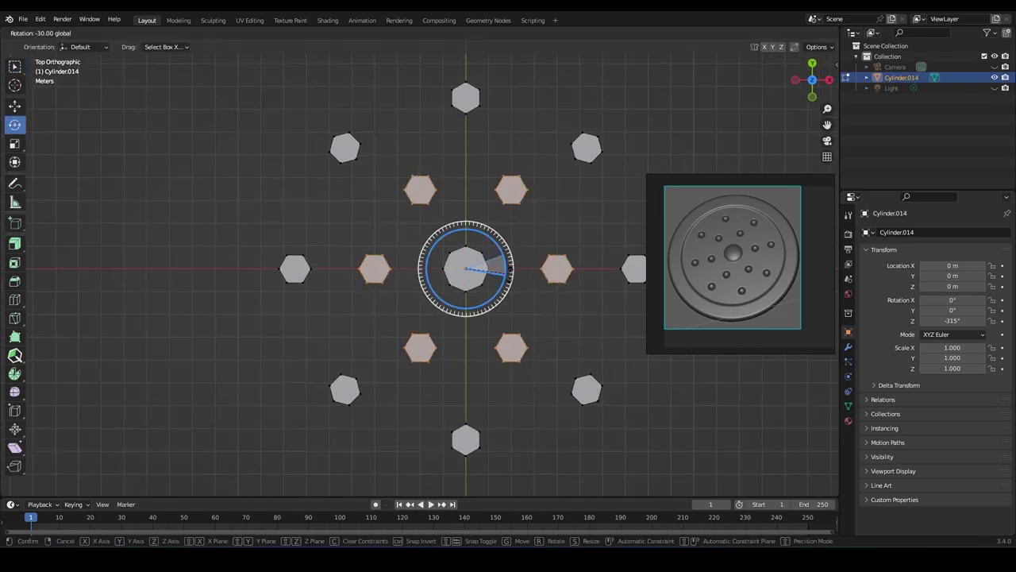
scroll(533, 282, "down", 1)
key("shift+space")
key("g")
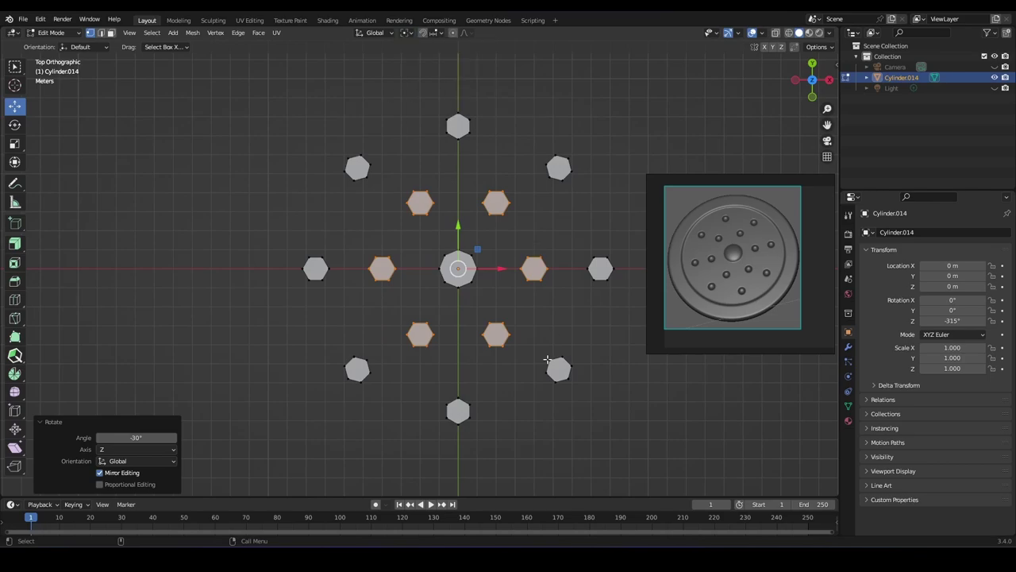
mouse_move(484, 348)
middle_mouse_down()
mouse_move(480, 296)
mouse_move(483, 315)
middle_mouse_up()
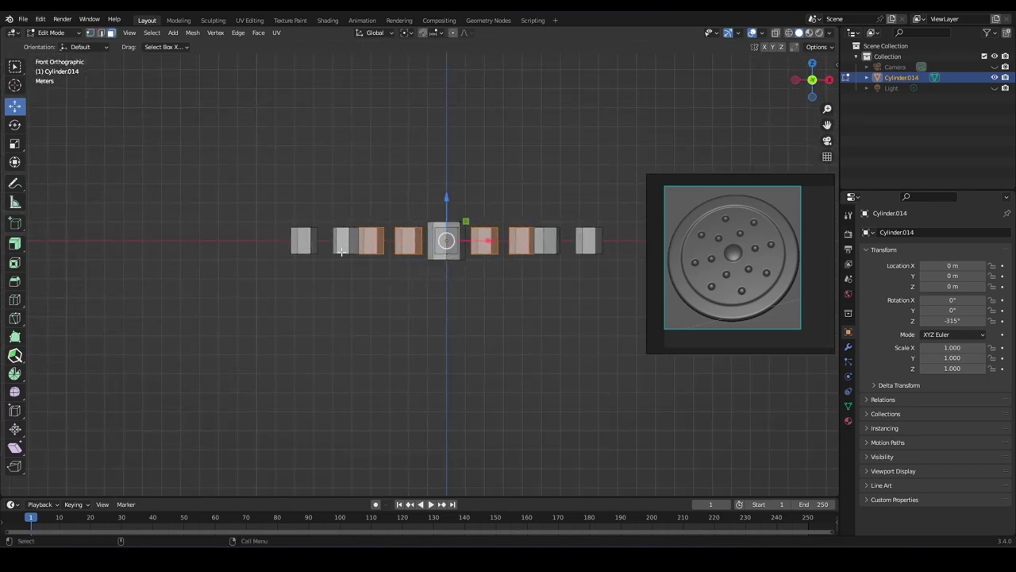
Delete the faces keeping edges, flatten the mesh to zero Z height, and lower it 0.85 m
key("a")
key("x")
left_click(482, 318)
key("a")
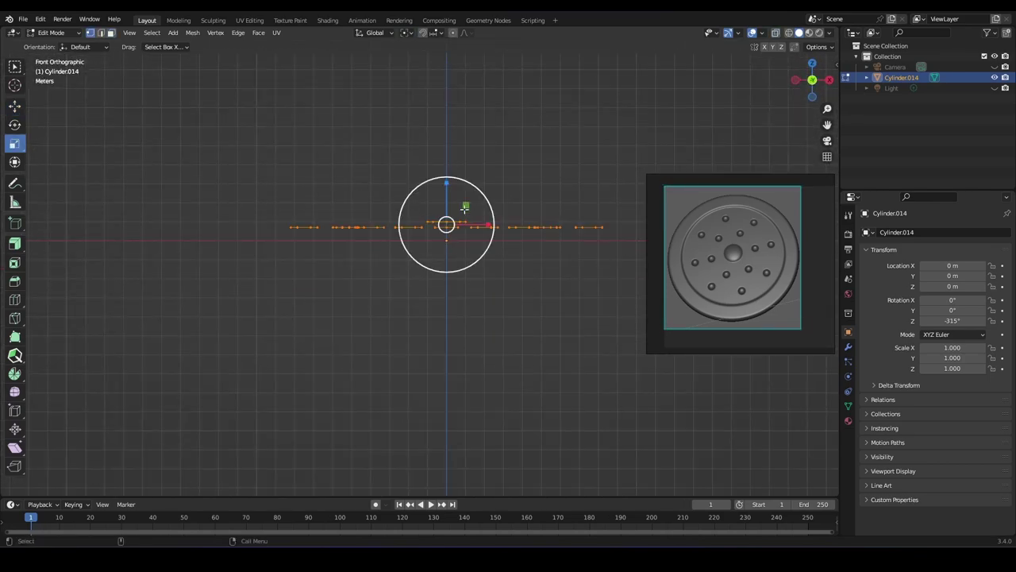
key("s")
key("z")
key("0")
key("Return")
left_click_drag(448, 190, 449, 294)
In top view, connect opposite vertices of the upper-right hexagons with diagonal edges
key("KP_7")
key("w")
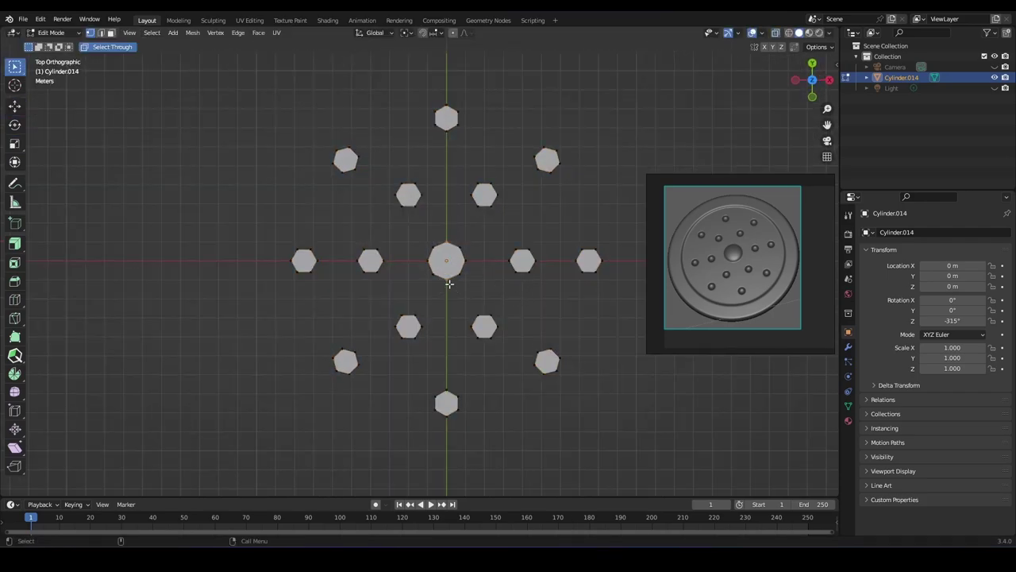
left_click_drag(444, 91, 449, 142)
key("j")
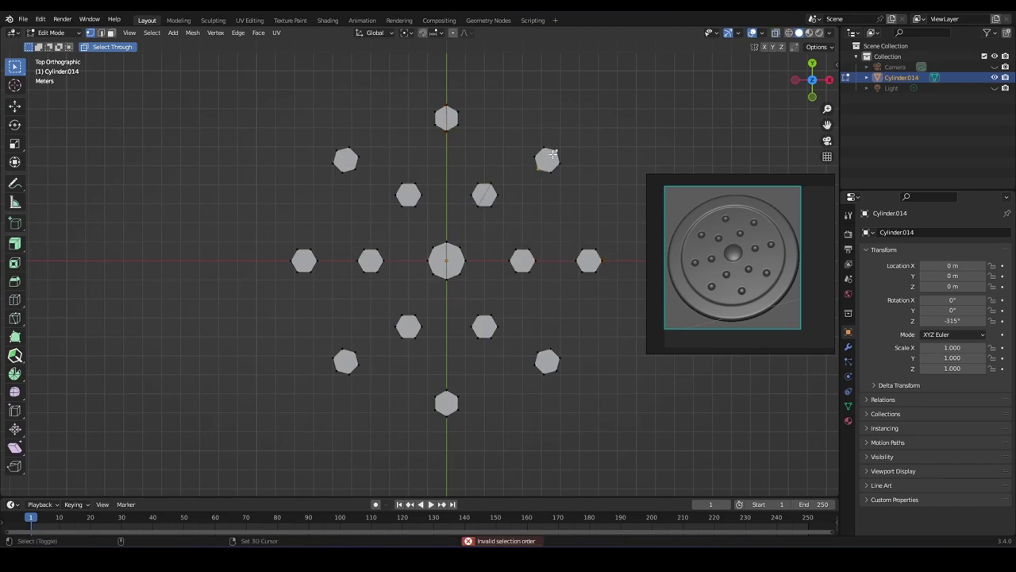
key("j")
left_click(512, 259)
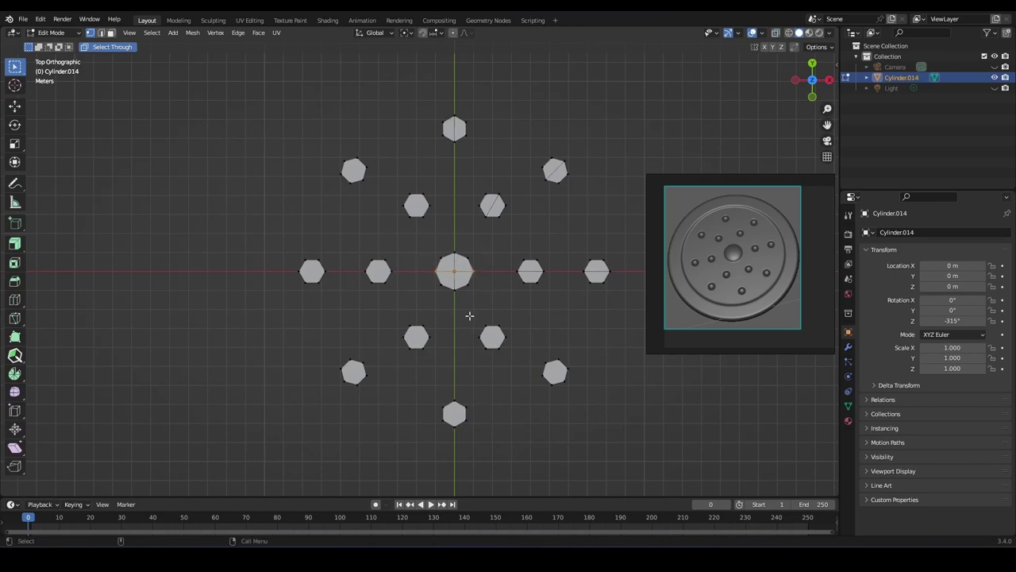
Fill faces bridging the right, upper-right and top hexagon edges
key("3")
key("2")
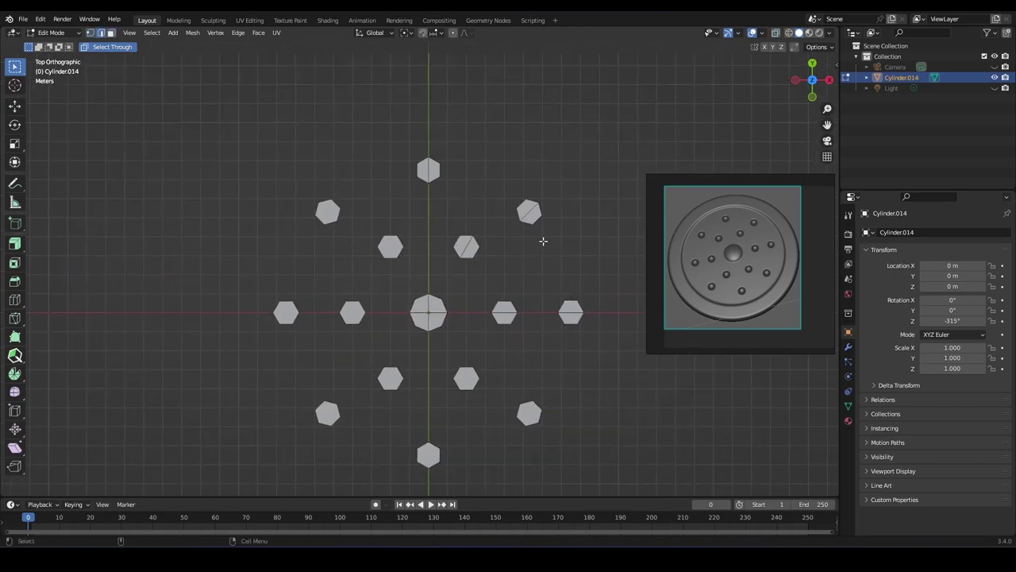
left_click(536, 220, "shift")
key("f")
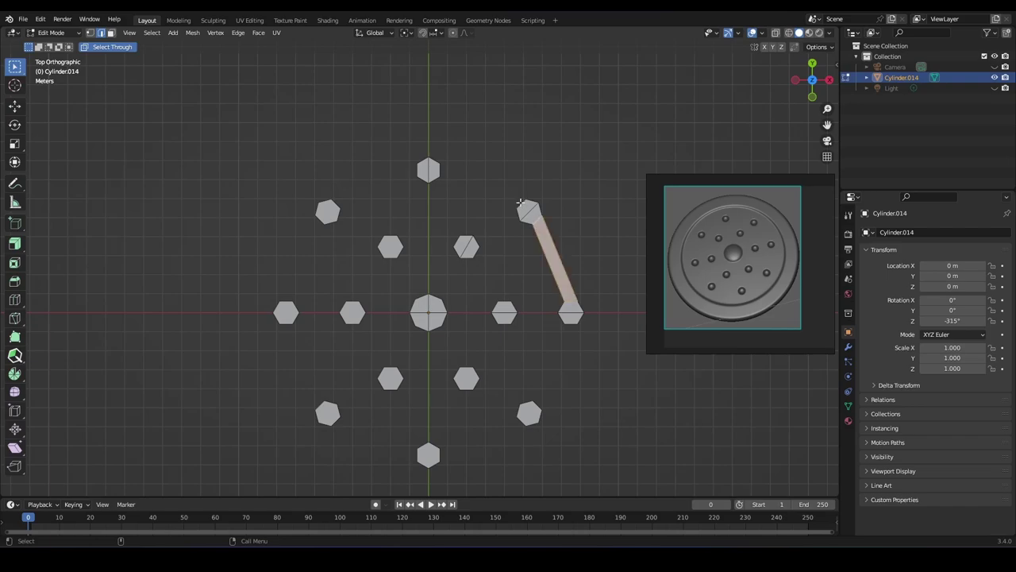
left_click(521, 203)
left_click(441, 173, "shift")
scroll(441, 174, "up", 1)
key("f")
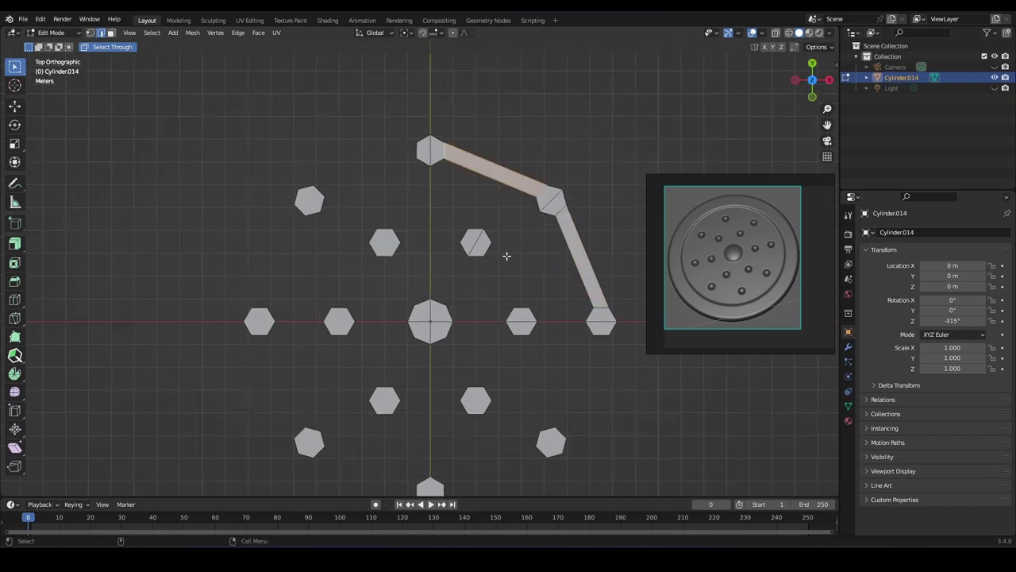
scroll(469, 261, "up", 1)
Extrude the inner upper-right hexagon edge about 0.97 m left and scale it
left_click(472, 230)
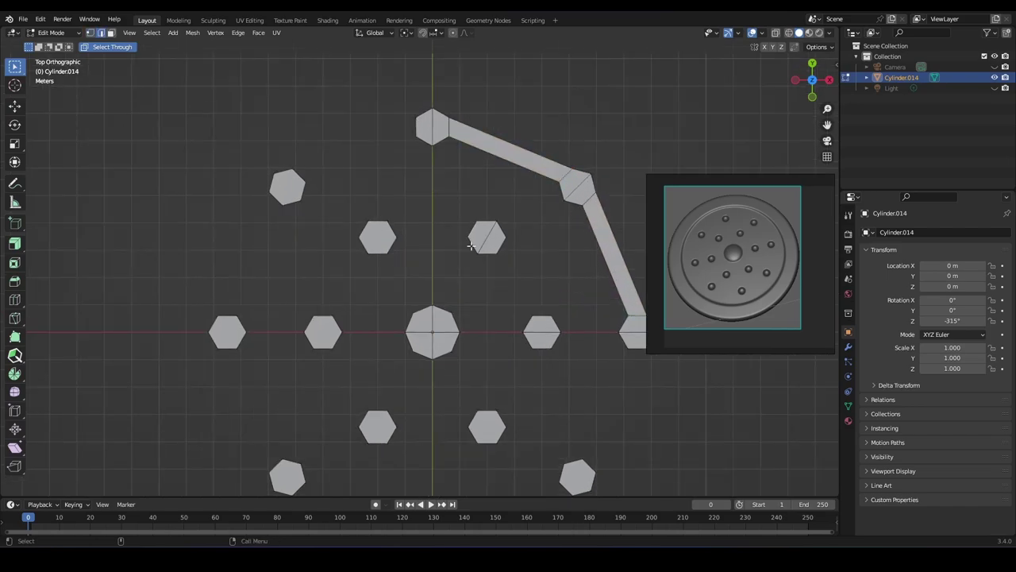
key("shift+space")
key("g")
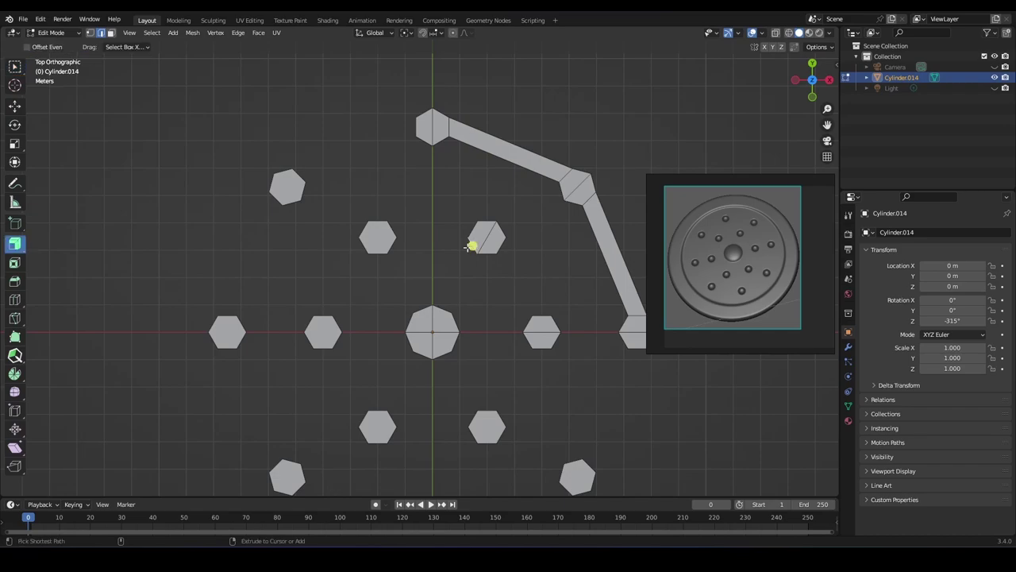
left_click_drag(14, 244, 50, 251)
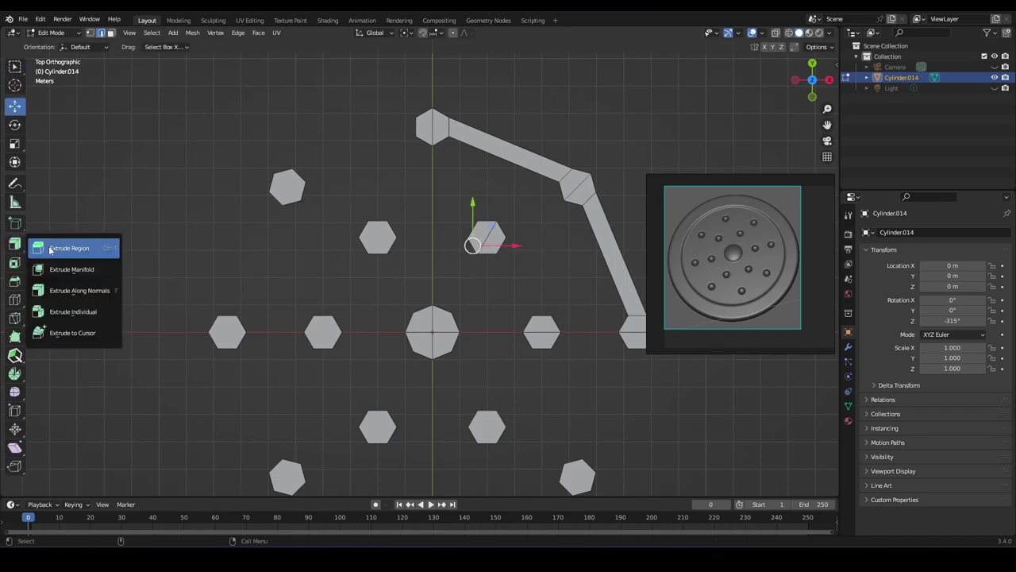
mouse_move(512, 244)
left_mouse_down()
mouse_move(474, 246)
mouse_move(490, 296)
left_mouse_up()
key("s")
left_click(469, 247)
scroll(467, 242, "up", 1)
key("shift+space")
key("g")
scroll(489, 296, "up", 1)
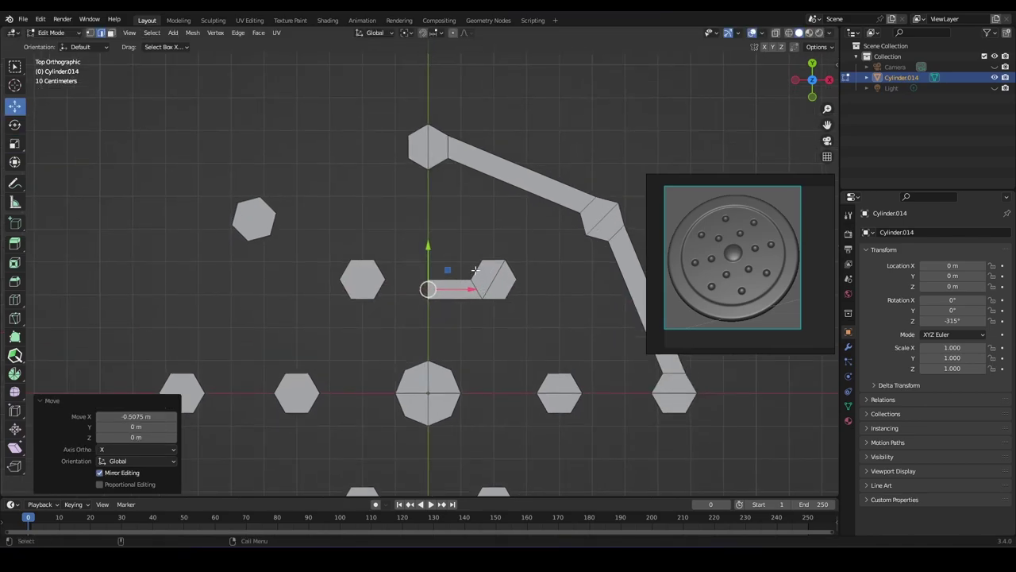
Fill faces joining the top hexagon, small right hexagon, and the central octagon to the bar
left_click(441, 164, "shift")
key("f")
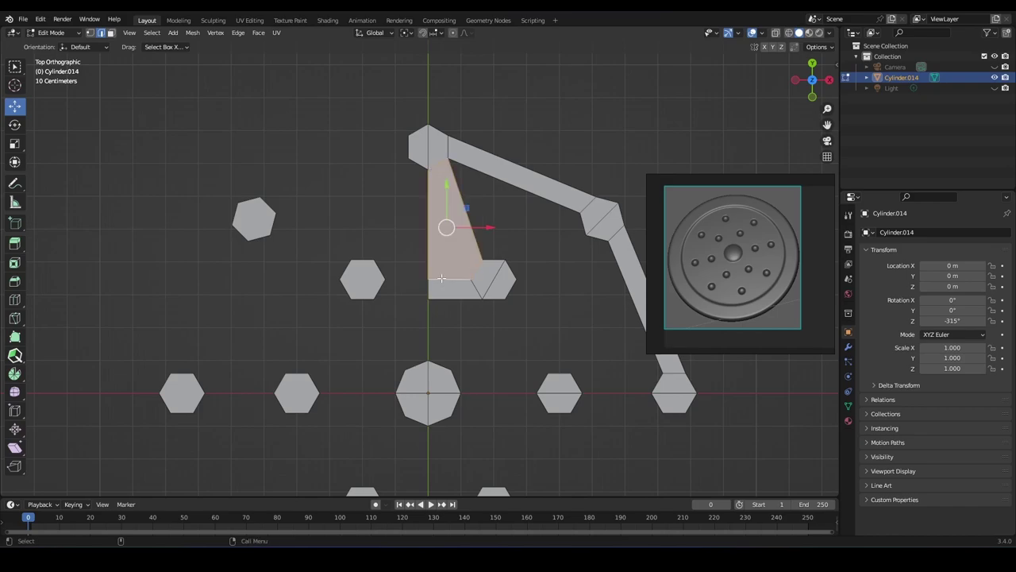
scroll(442, 278, "down", 1)
middle_click_drag(523, 372, 499, 284, "shift")
left_click(499, 284)
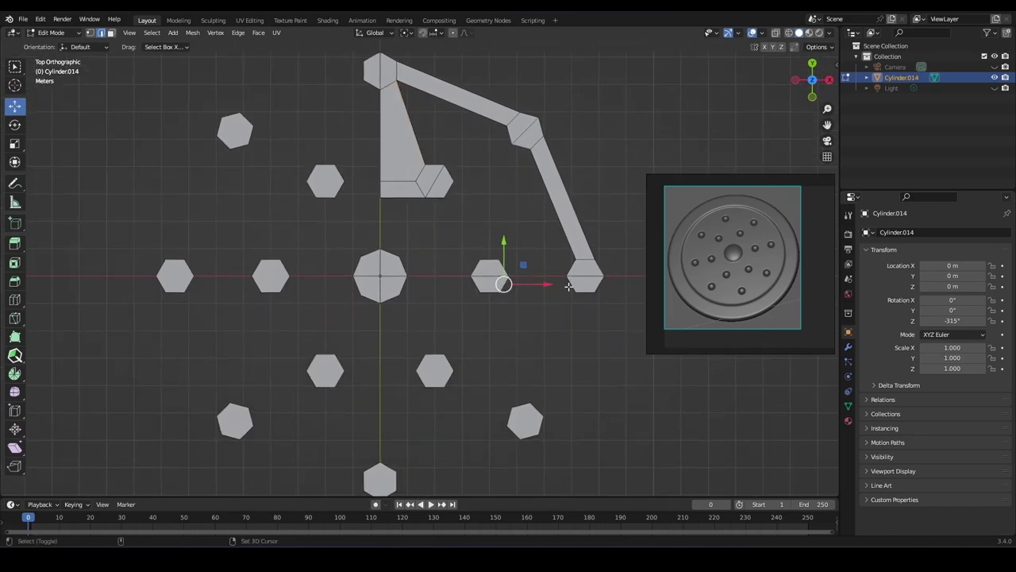
key("f")
left_click(474, 267)
left_click(406, 273, "shift")
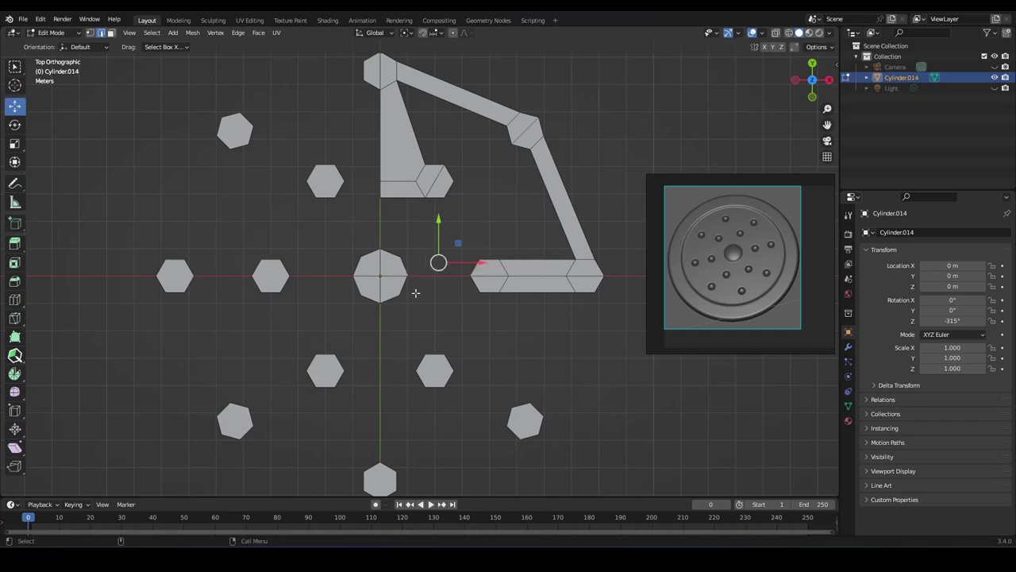
key("f")
Extrude the outer frame edges along normals outward by 1.02 m
middle_click_drag(525, 262, 537, 297, "shift")
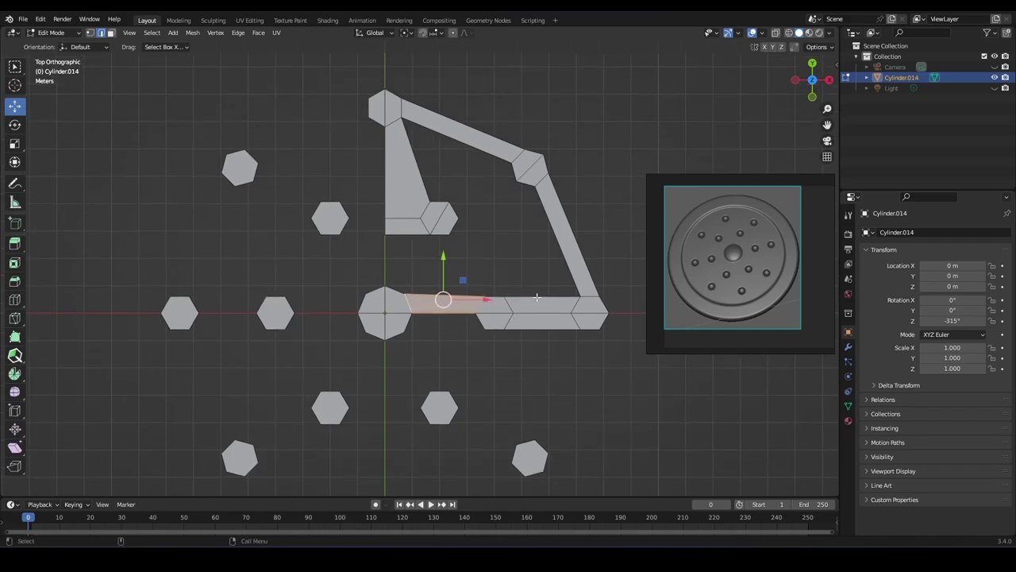
scroll(516, 157, "down", 1)
left_click(551, 246)
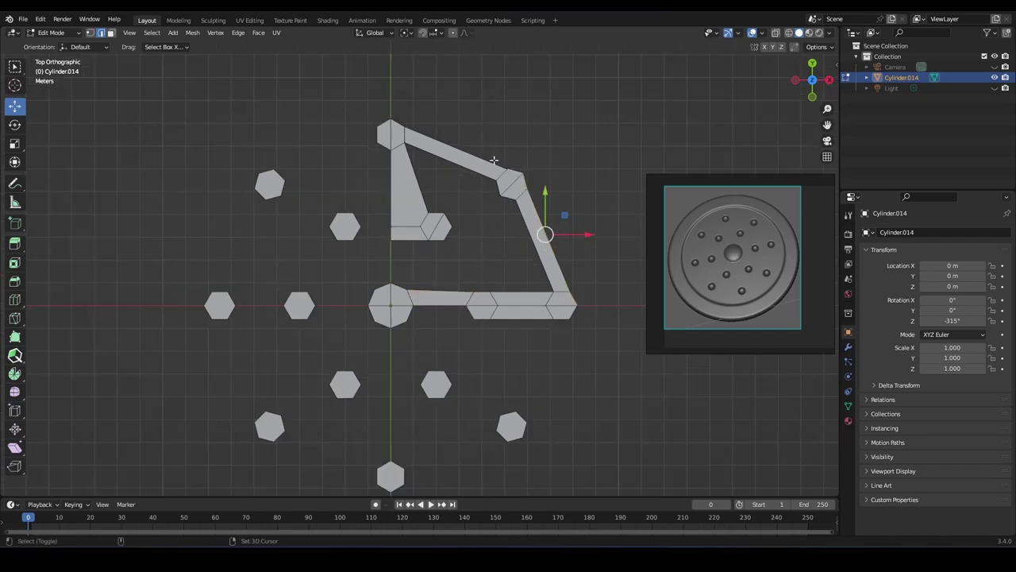
left_click(453, 149, "shift")
left_click_drag(16, 245, 111, 288)
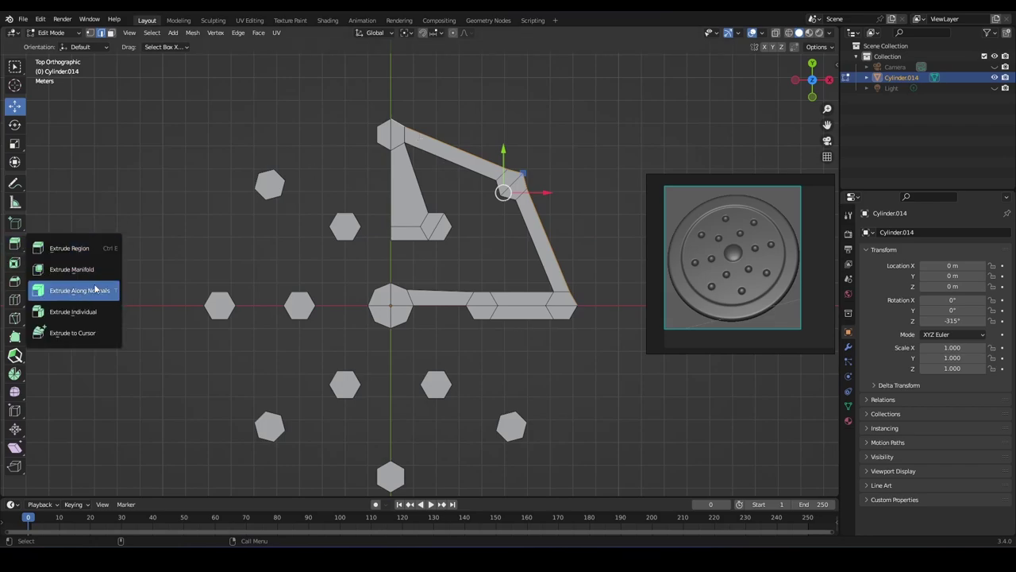
mouse_move(499, 197)
left_mouse_down()
mouse_move(482, 193)
mouse_move(529, 167)
left_mouse_up()
middle_click_drag(419, 271, 403, 278, "shift")
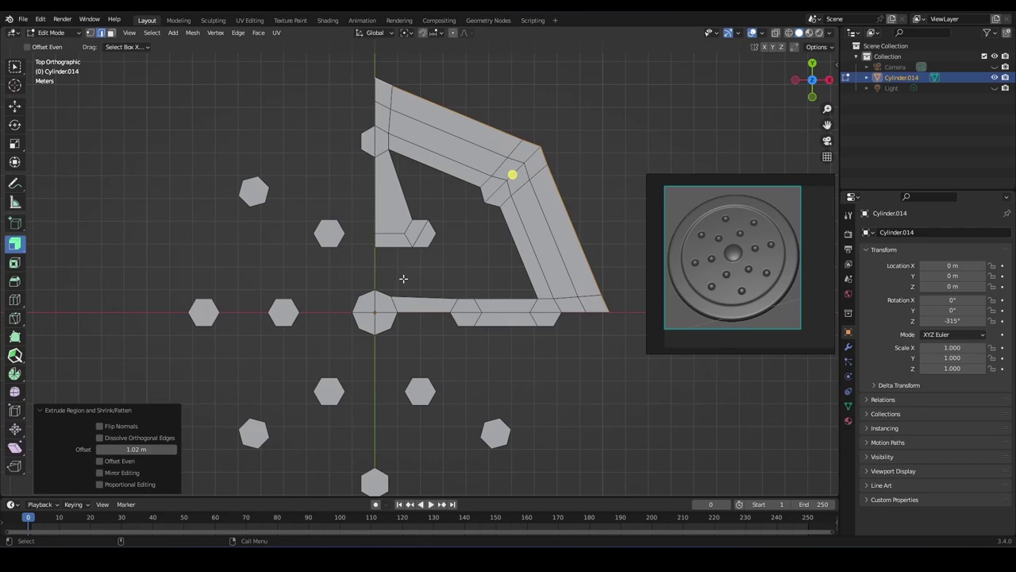
scroll(403, 278, "up", 1)
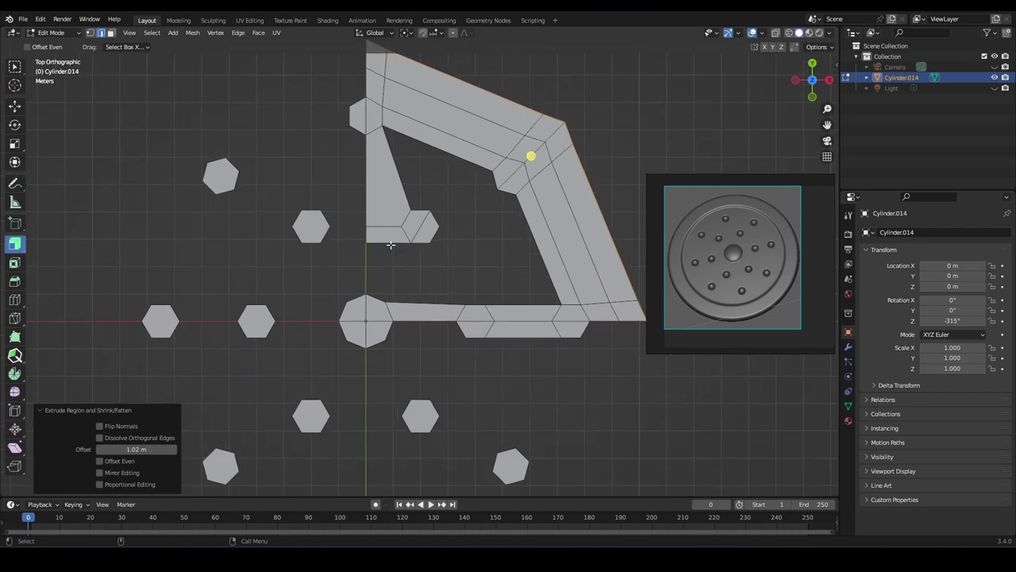
left_click(390, 245)
Fill the lower triangular gap of the wedge frame with a face
key("w")
left_click_drag(361, 238, 433, 268)
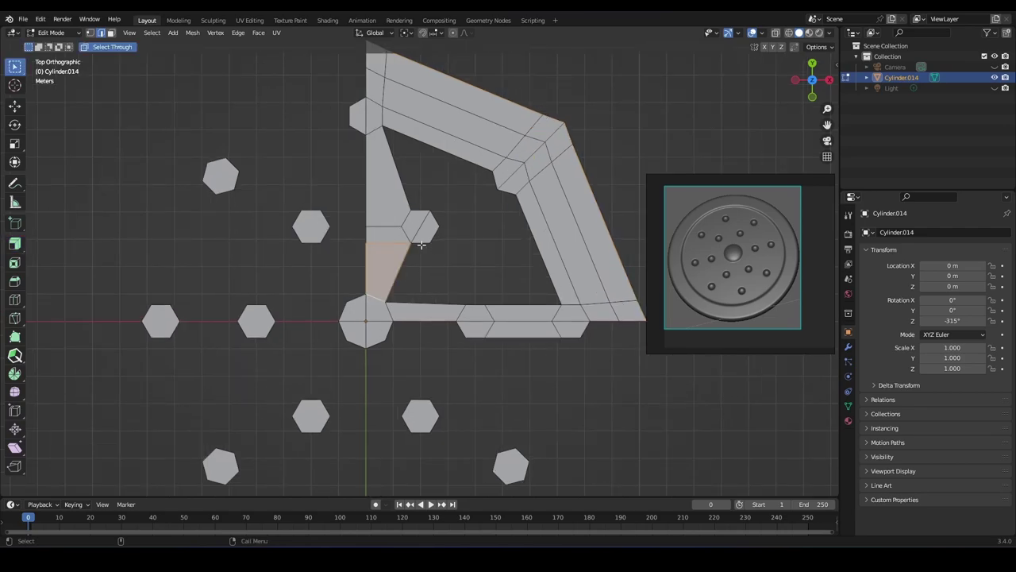
left_click(428, 301)
key("f")
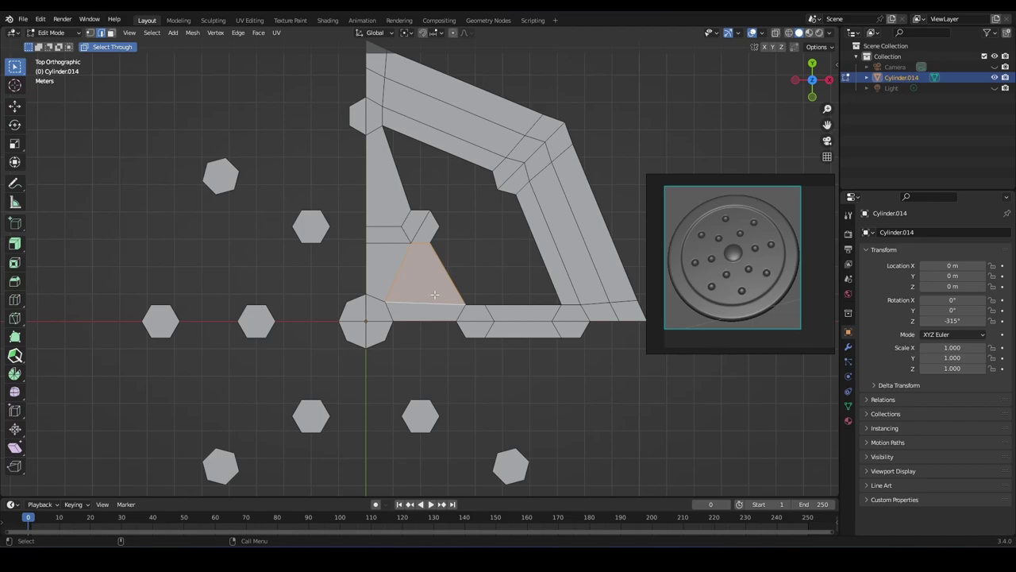
Fill the upper-right gap with a quad face, undoing a wrong triangle fill
left_click(487, 208)
left_click(502, 197, "shift")
key("f")
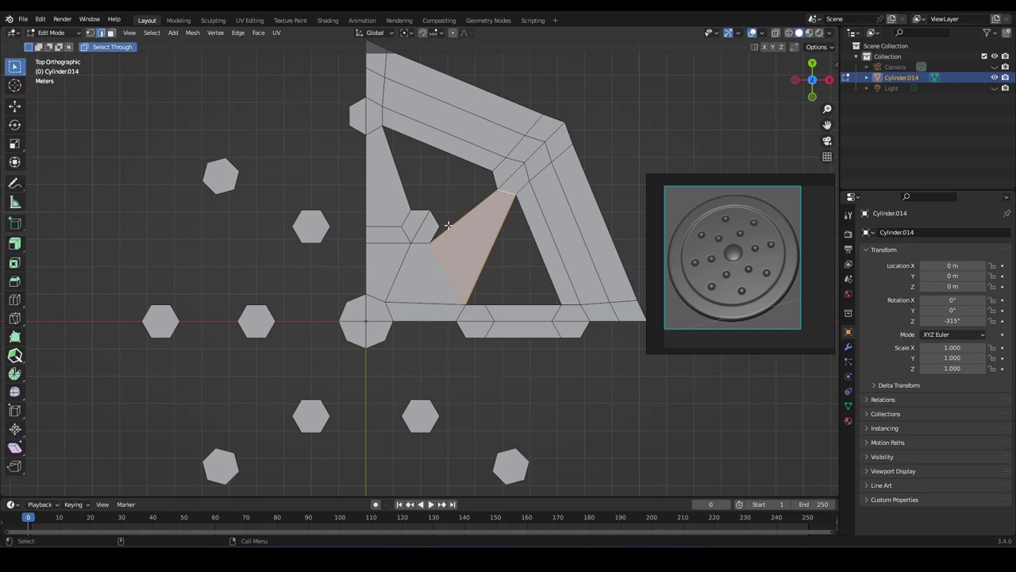
key("ctrl+z")
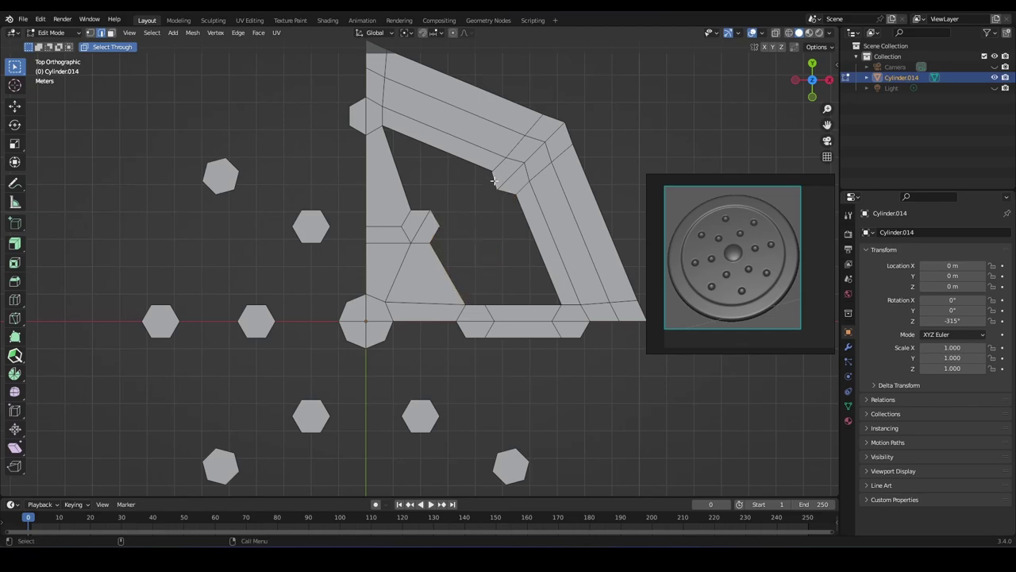
key("f")
Fill the upper-left gap and the two remaining holes with triangle faces
left_click(401, 170)
key("f")
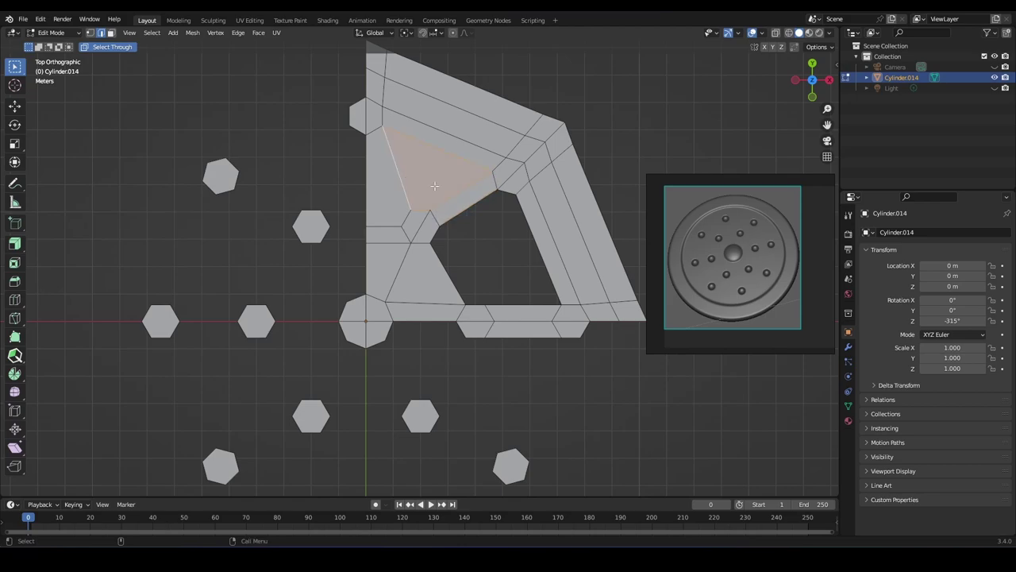
left_click(496, 209)
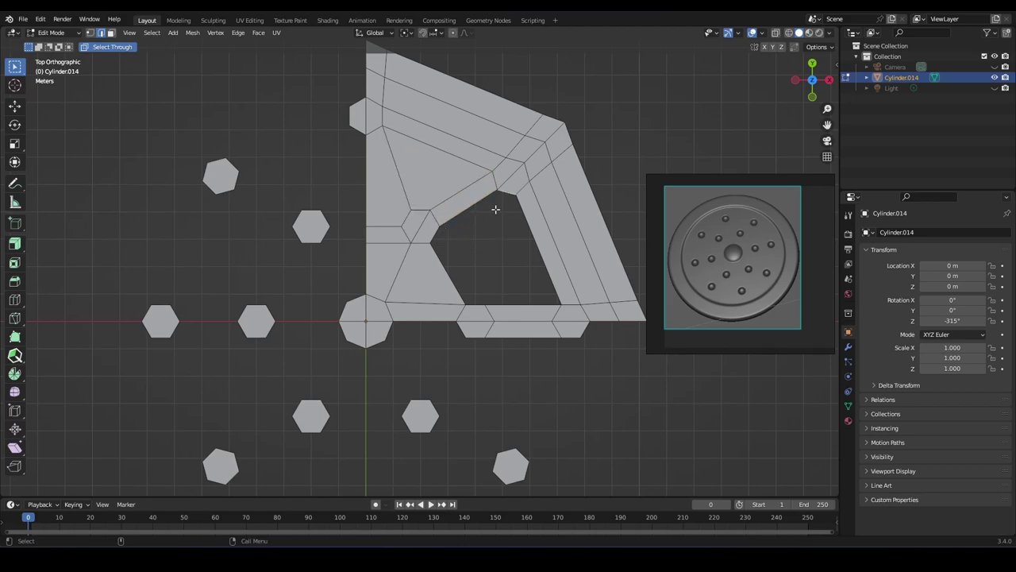
left_click(477, 298, "shift")
key("f")
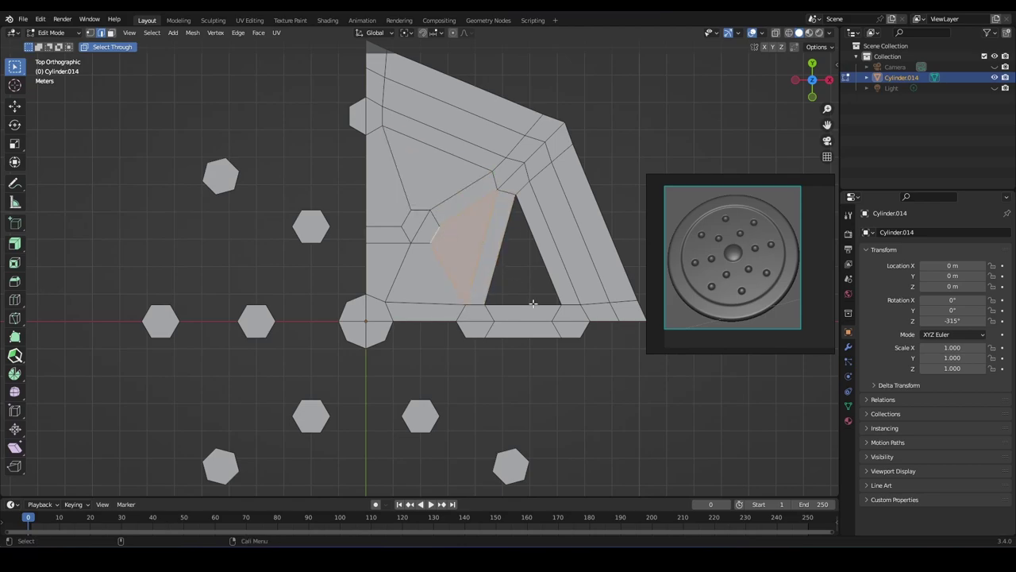
left_click(533, 304)
key("f")
Box-select the leftover hexagons to the left of the wedge
scroll(366, 302, "down", 1)
scroll(365, 302, "down", 2)
mouse_move(197, 136)
left_mouse_down()
mouse_move(326, 295)
mouse_move(410, 449)
left_mouse_up()
Delete the leftover hexagon faces and the faces below the wedge slice
key("x")
left_click(341, 427)
left_click_drag(265, 442, 565, 310)
key("x")
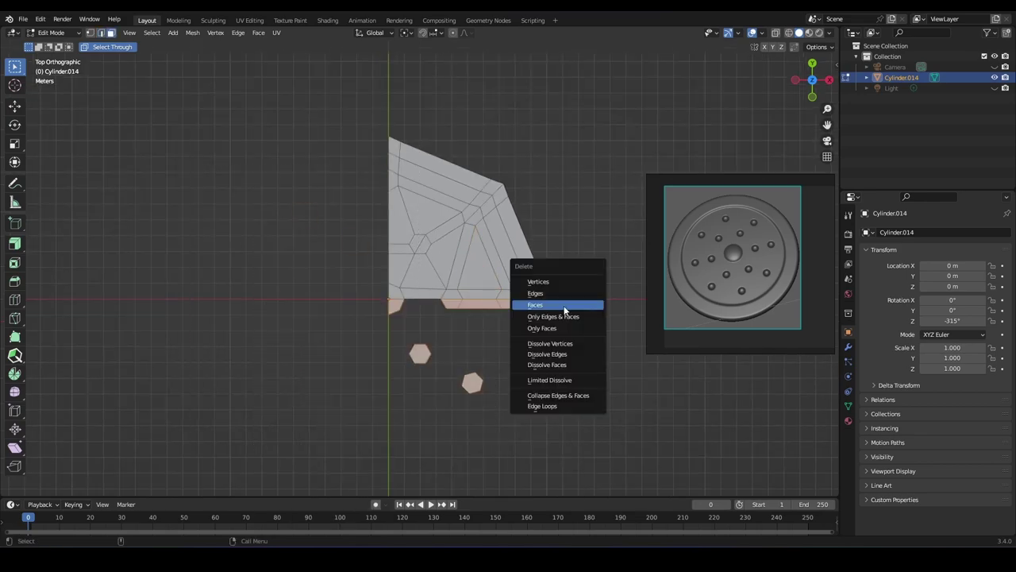
left_click(564, 307)
scroll(556, 325, "up", 3)
scroll(542, 342, "up", 1)
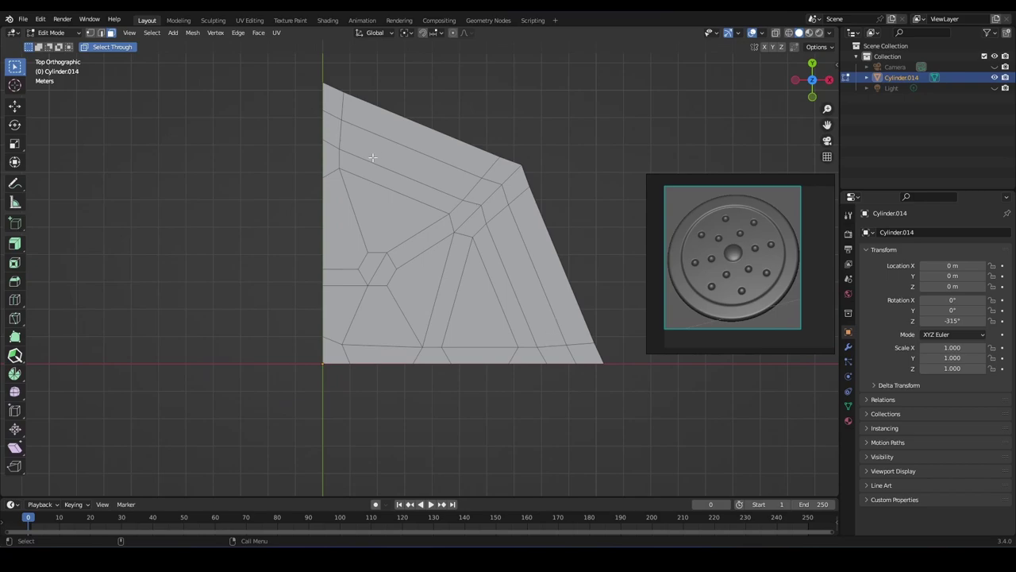
Knife-cut a new edge down the slice and dissolve the redundant edge loop
key("k")
left_click(486, 223)
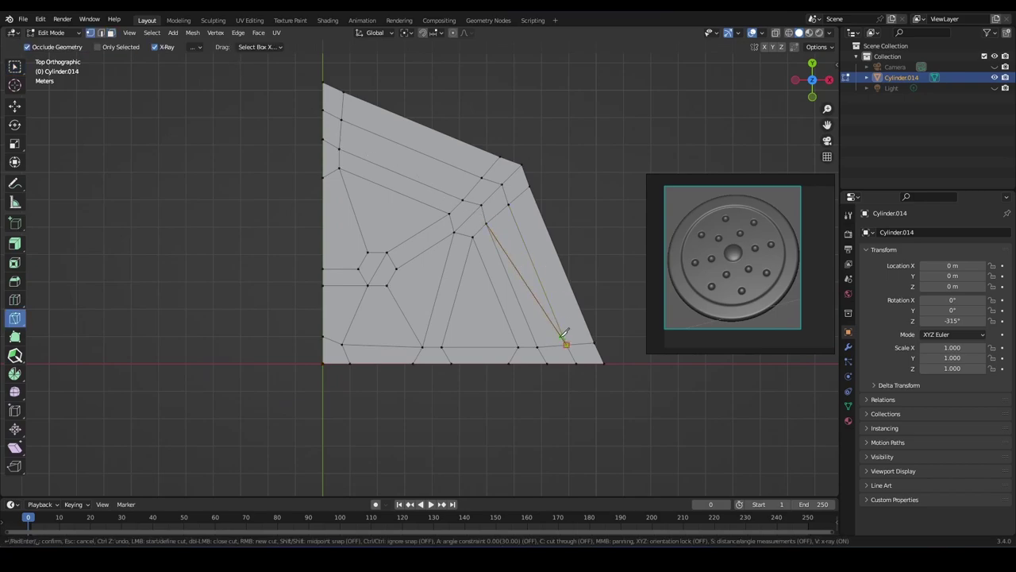
key("2")
key("Return")
key("w")
left_click(342, 131, "alt")
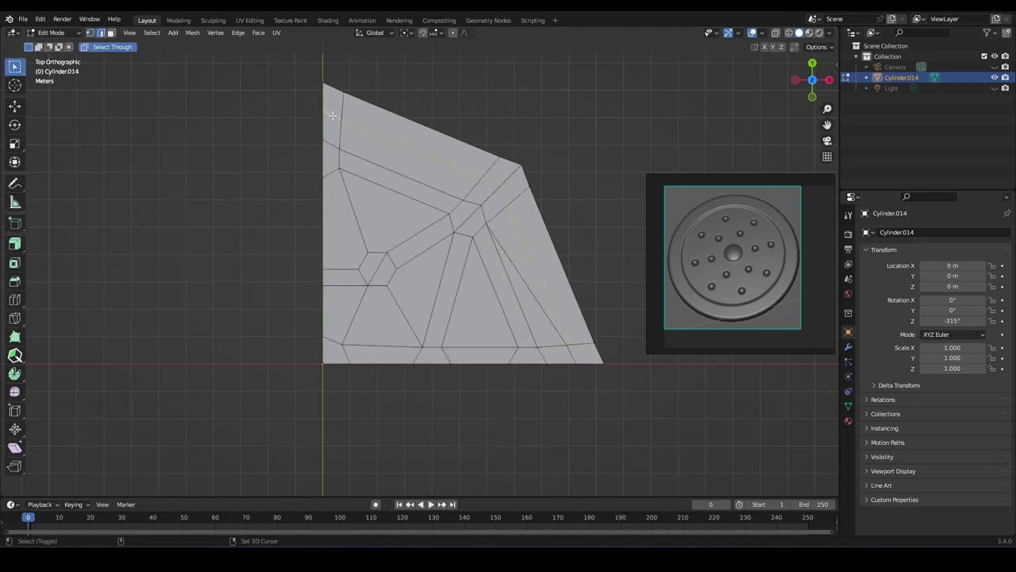
key("ctrl+x")
middle_click_drag(534, 304, 518, 288)
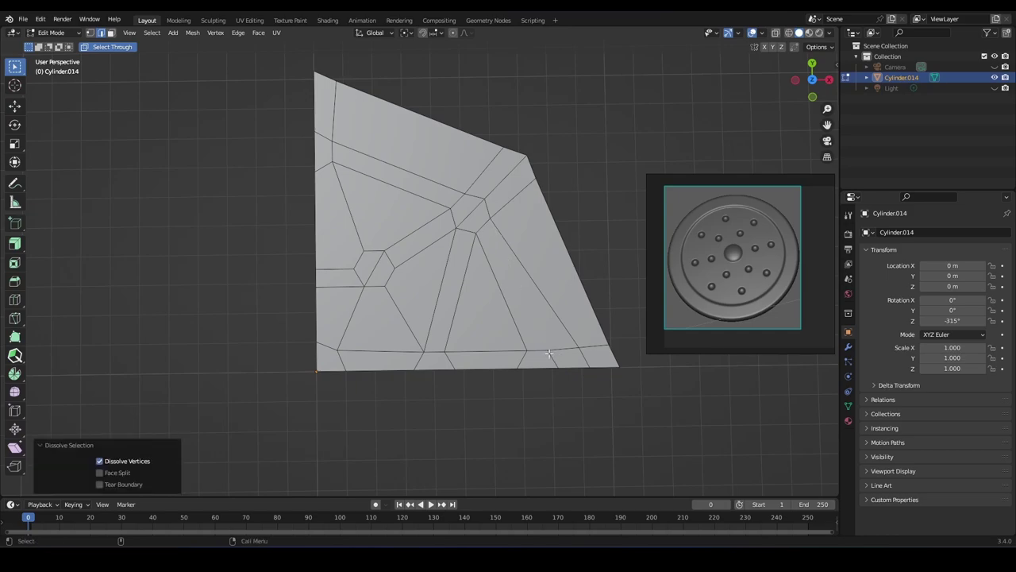
Slide a vertex near the wedge's outer rim along its edge twice
key("1")
left_click(575, 352)
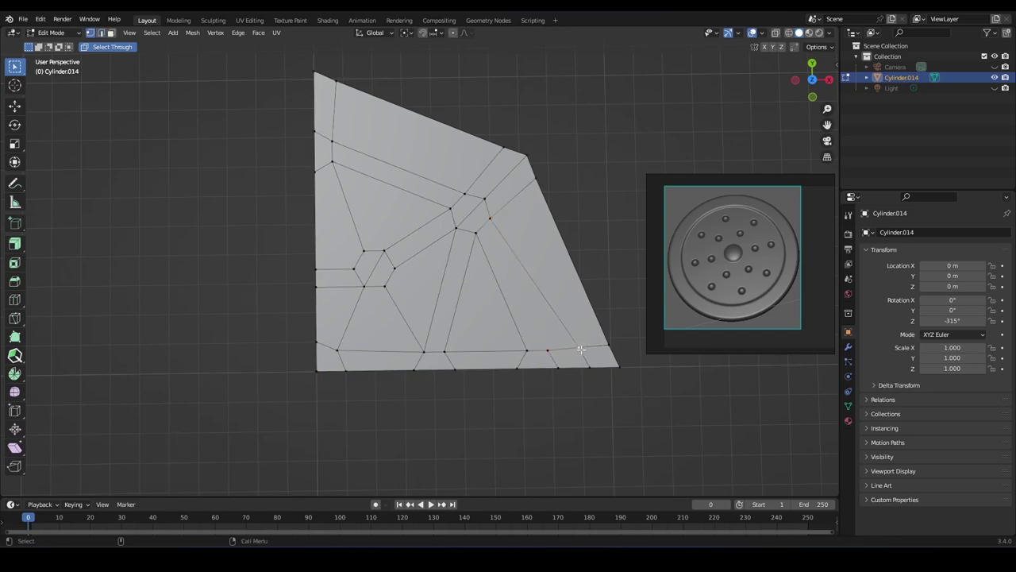
key("shift+space")
key("g")
key("shift+v")
left_click(560, 286)
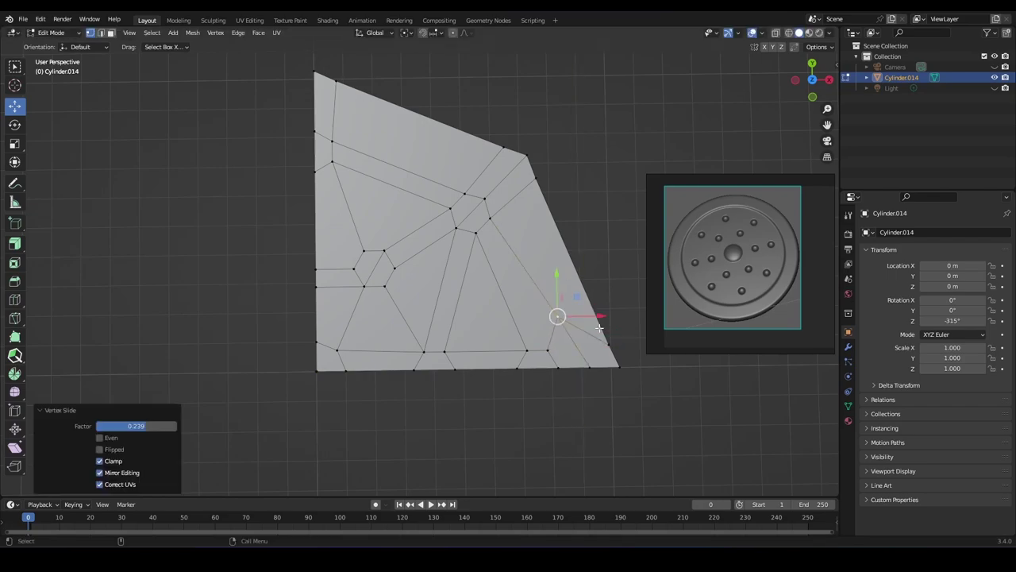
key("g")
key("g")
left_click(588, 295)
Dissolve two vertices on the wedge's right side
middle_click_drag(511, 352, 552, 350, "shift")
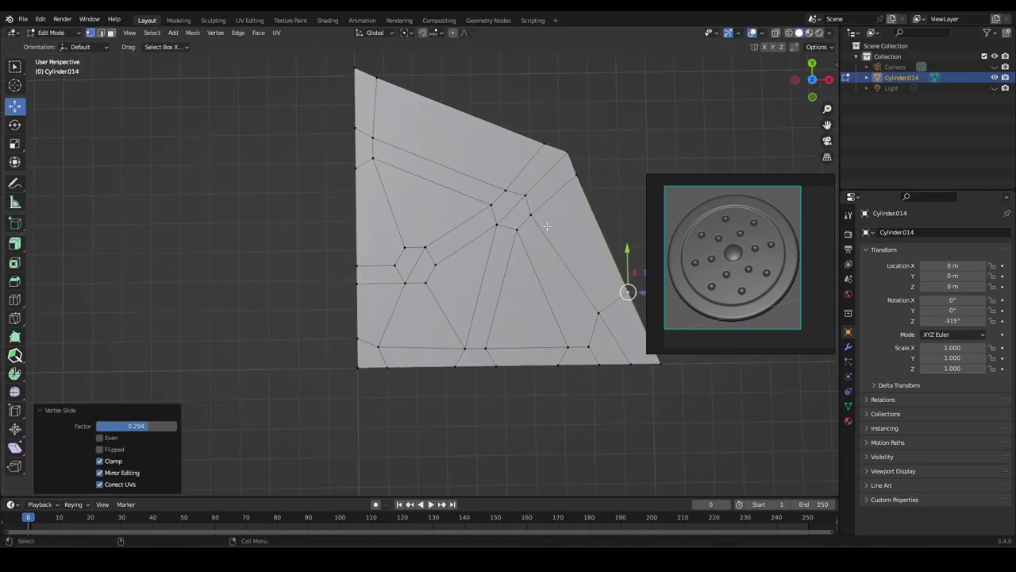
left_click(528, 216)
left_click(569, 344, "shift")
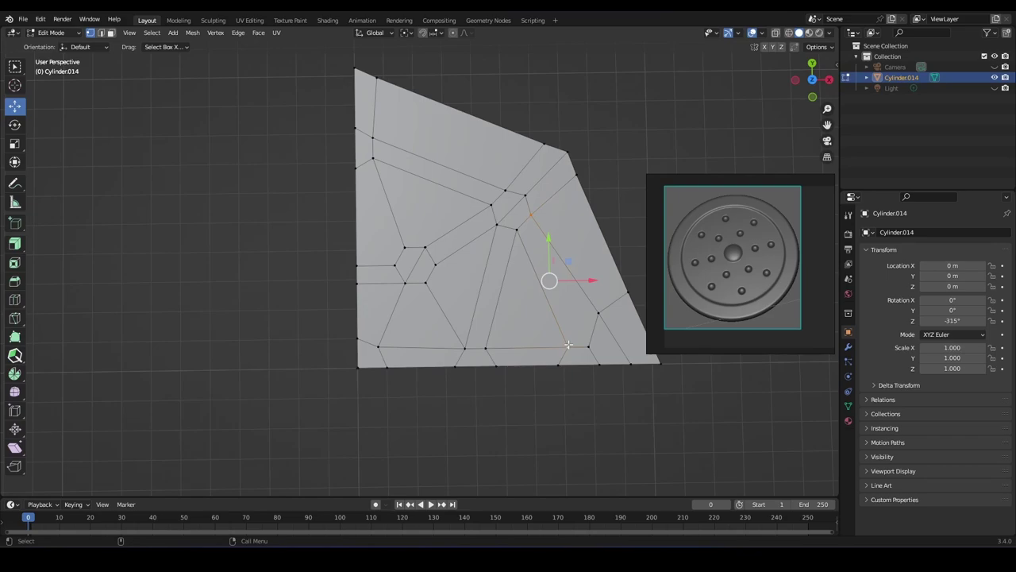
key("ctrl+x")
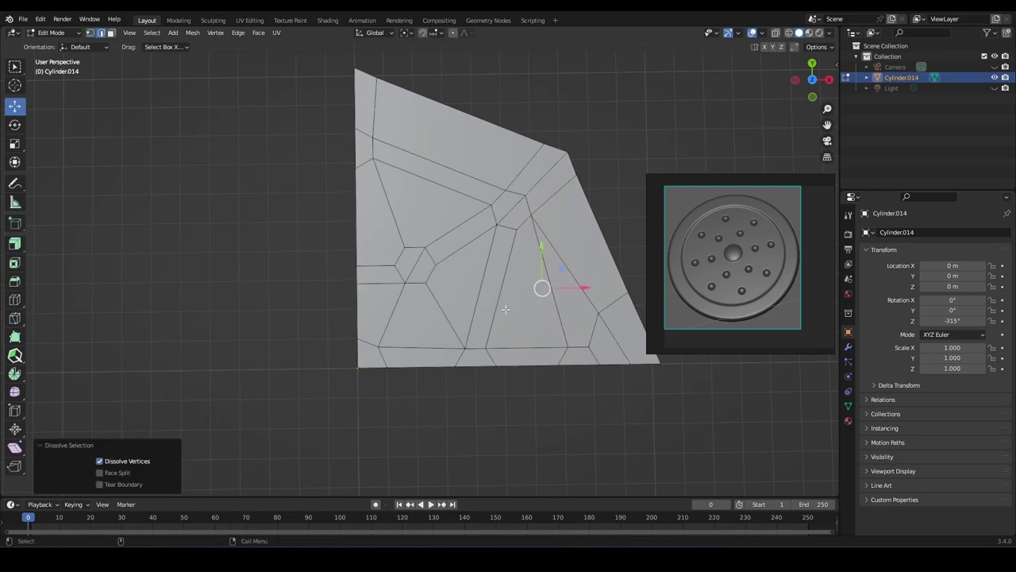
Select the vertices around the small hexagon and the vertex to its left
mouse_move(505, 309)
middle_mouse_down()
mouse_move(464, 307)
mouse_move(451, 277)
middle_mouse_up()
left_click(451, 276)
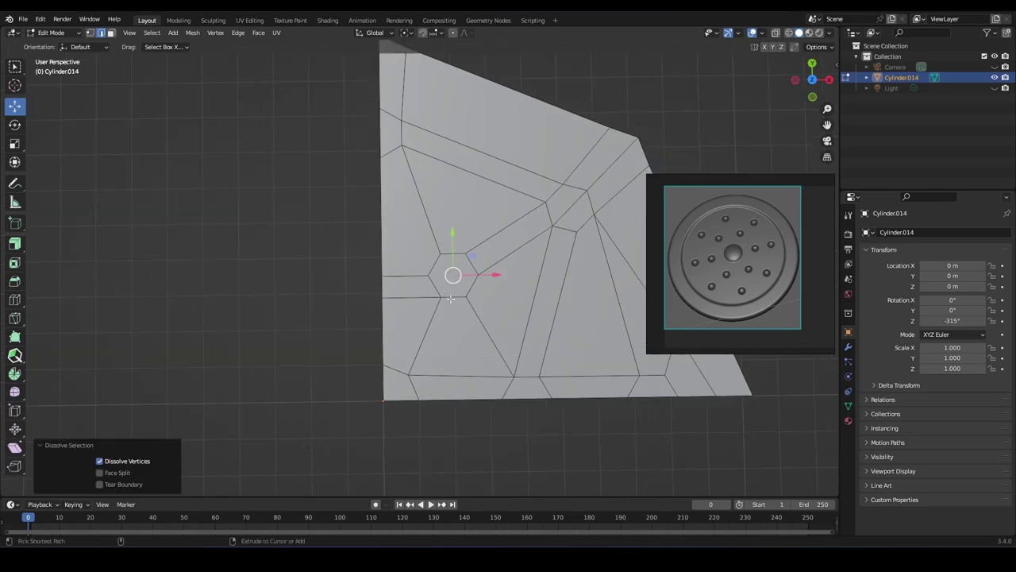
left_click(424, 281, "shift")
left_click(424, 281, "shift")
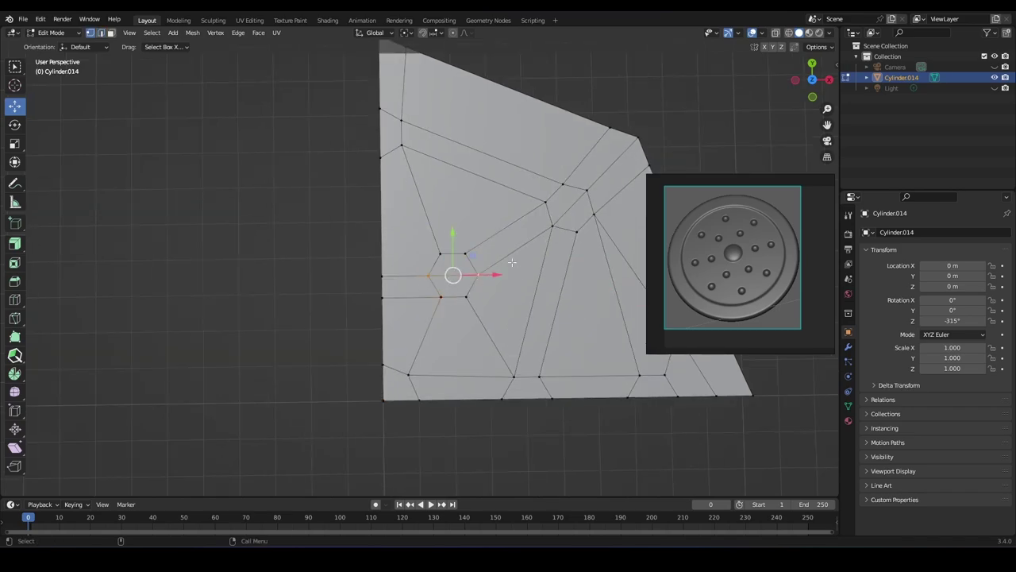
mouse_move(513, 262)
middle_mouse_down()
mouse_move(490, 300)
mouse_move(516, 294)
mouse_move(540, 262)
middle_mouse_up()
Extrude the wedge's boundary loop outward by 1.49 m
key("alt+a")
left_click(553, 254, "shift")
left_click(494, 179, "alt")
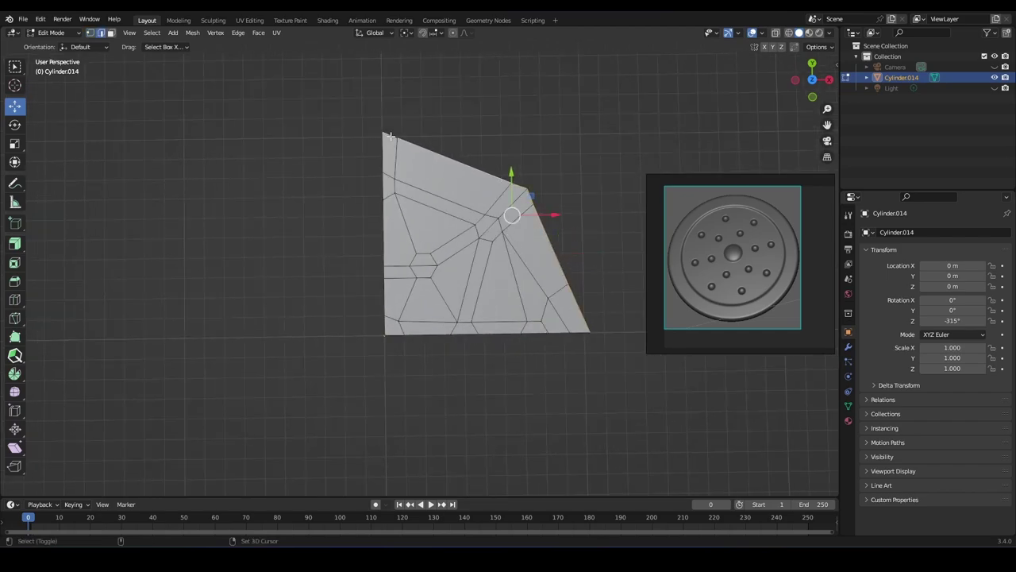
left_click_drag(511, 199, 548, 185)
mouse_move(527, 177)
middle_mouse_down()
mouse_move(484, 211)
mouse_move(510, 243)
middle_mouse_up()
Return to Object Mode and bring up the Apply transforms menu
key("ctrl+Tab")
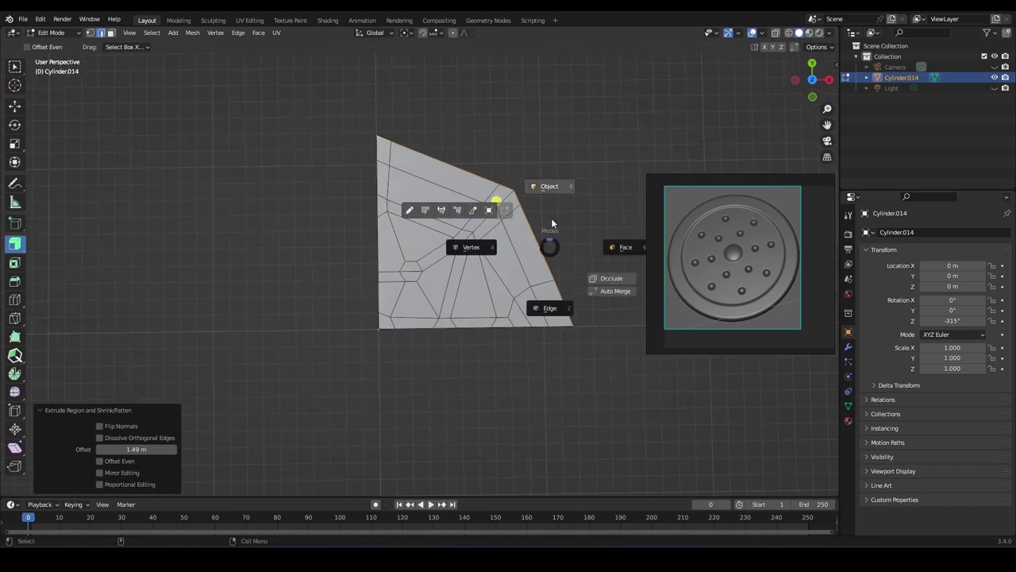
left_click(545, 186)
key("ctrl+a")
Apply all transforms to the wedge and add a Mirror modifier on X
left_click(486, 191)
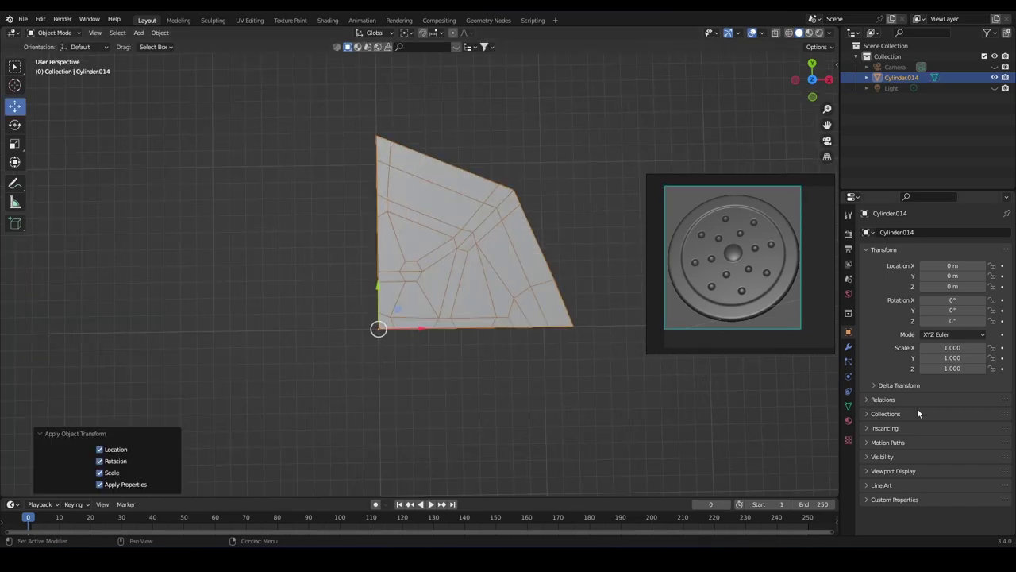
left_click(848, 347)
left_click(975, 264)
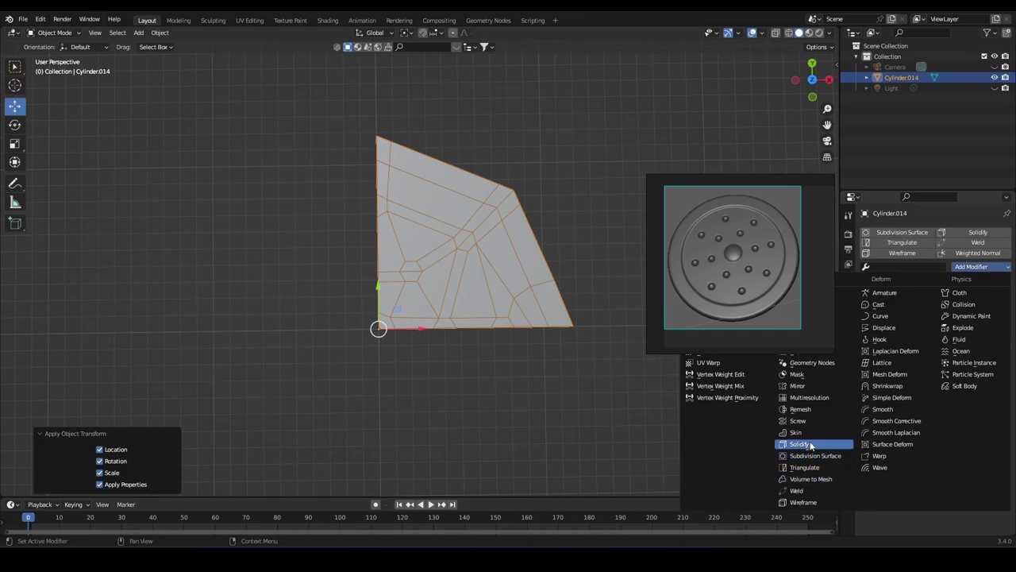
left_click(802, 386)
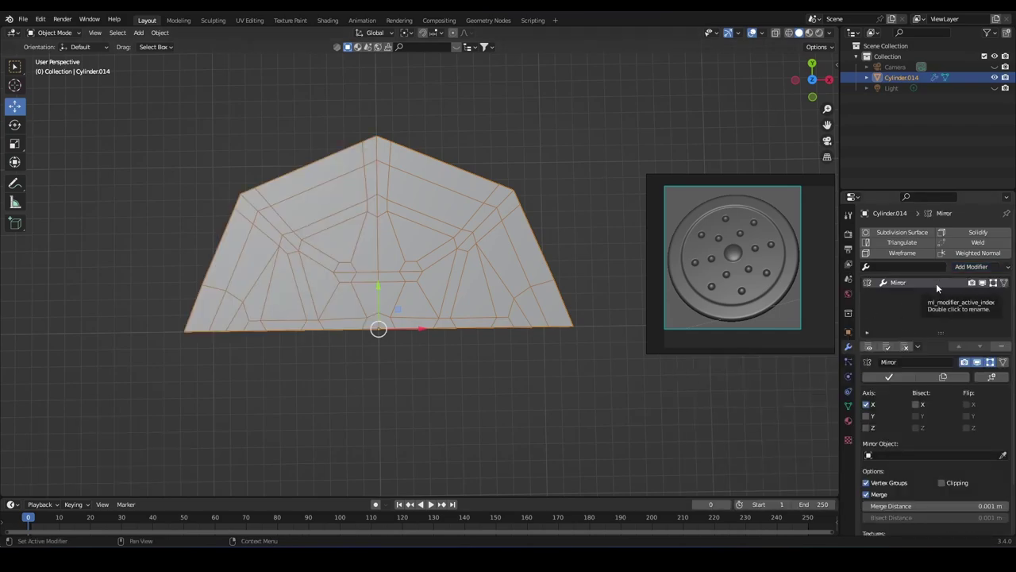
Add a second Mirror modifier set to the Y axis only
left_click(974, 267)
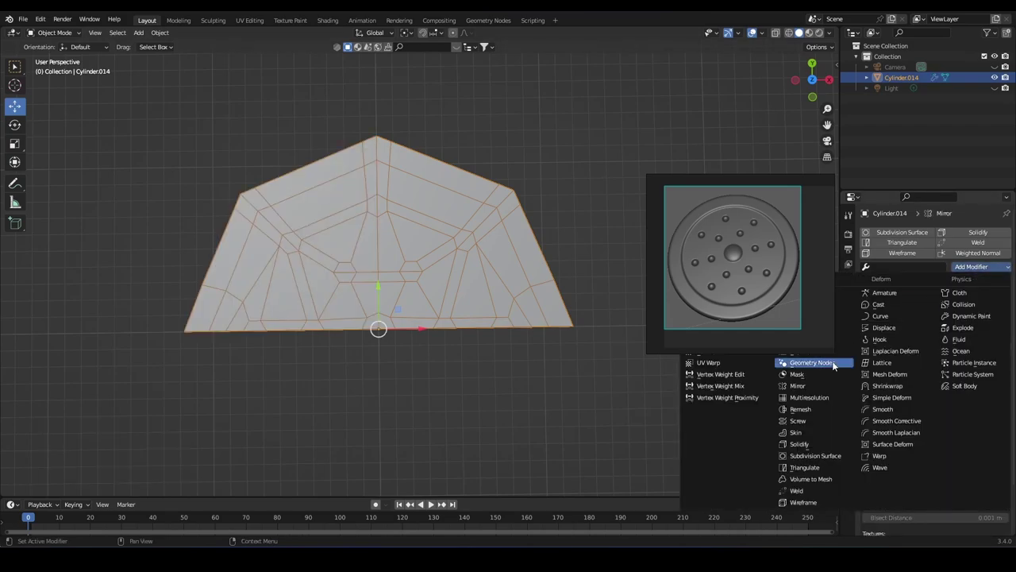
left_click(807, 391)
left_click(867, 416)
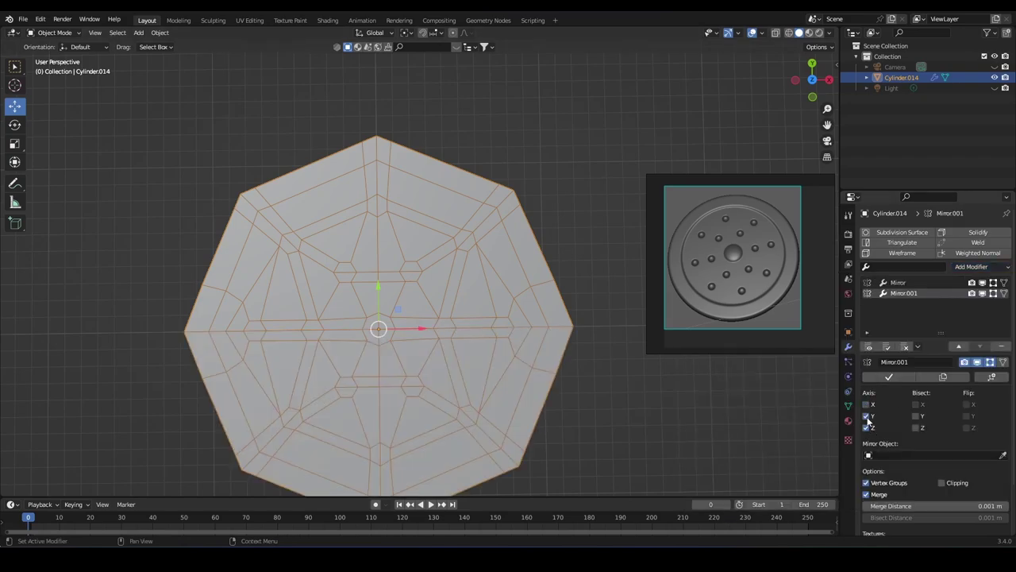
left_click(866, 404)
Apply all modifiers to form the full octagonal patch
left_click(886, 346)
left_click(883, 345)
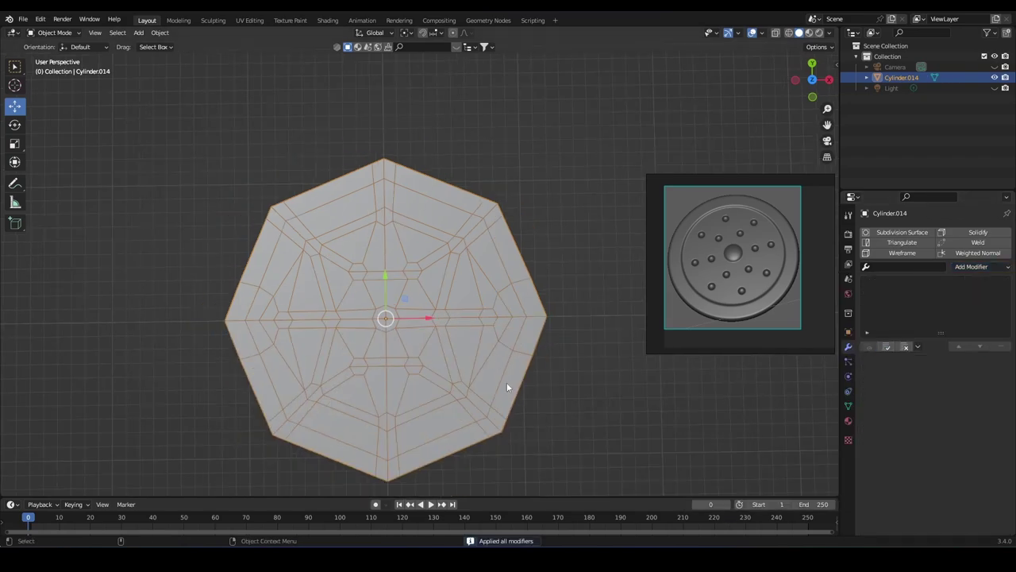
scroll(528, 345, "up", 2)
middle_click_drag(527, 344, 475, 284)
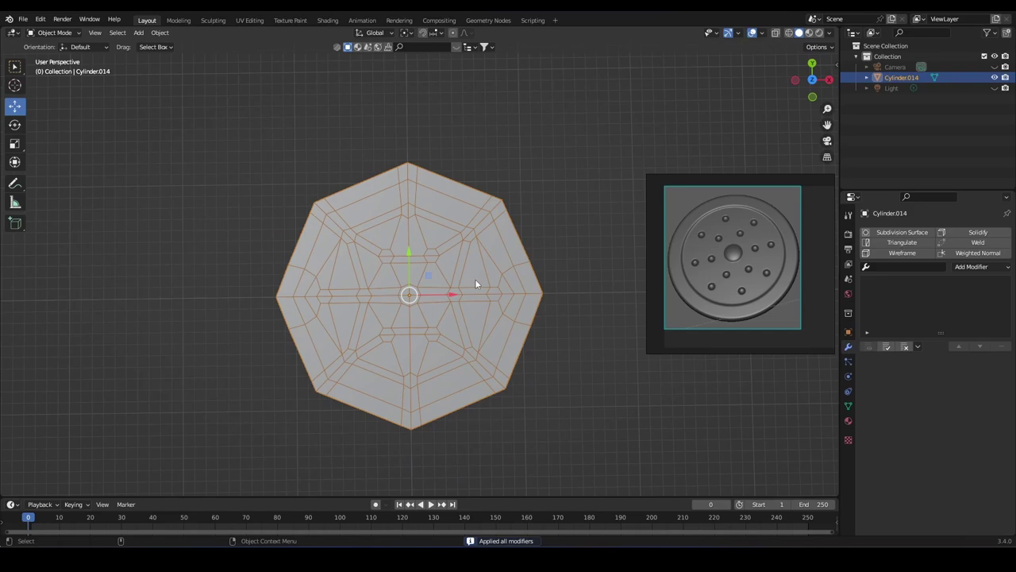
Round the disc's outer boundary loop into a perfect circle with LoopTools Circle
key("Tab")
key("alt+a")
left_click(492, 196, "alt")
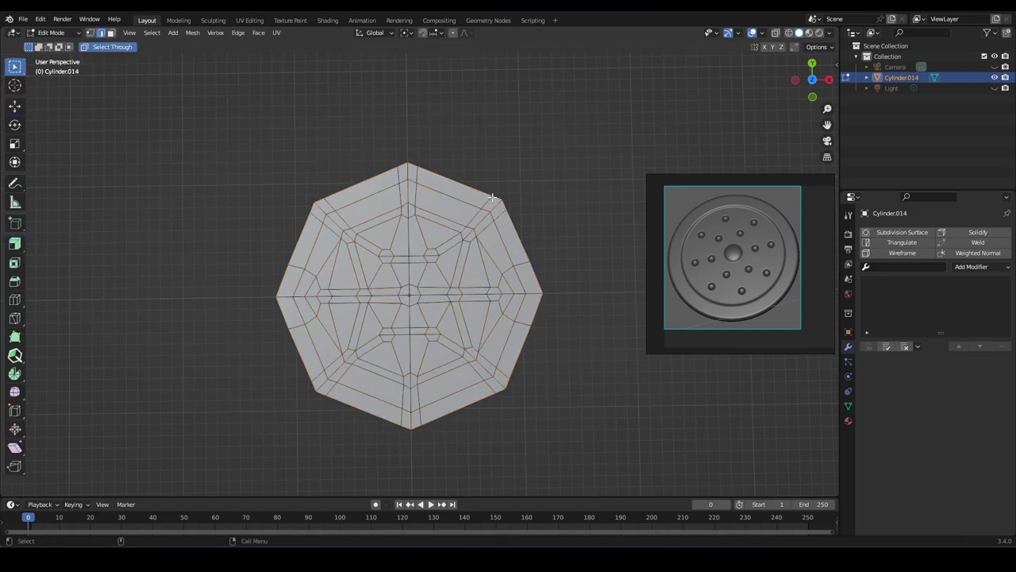
right_click(492, 196)
left_click(553, 195)
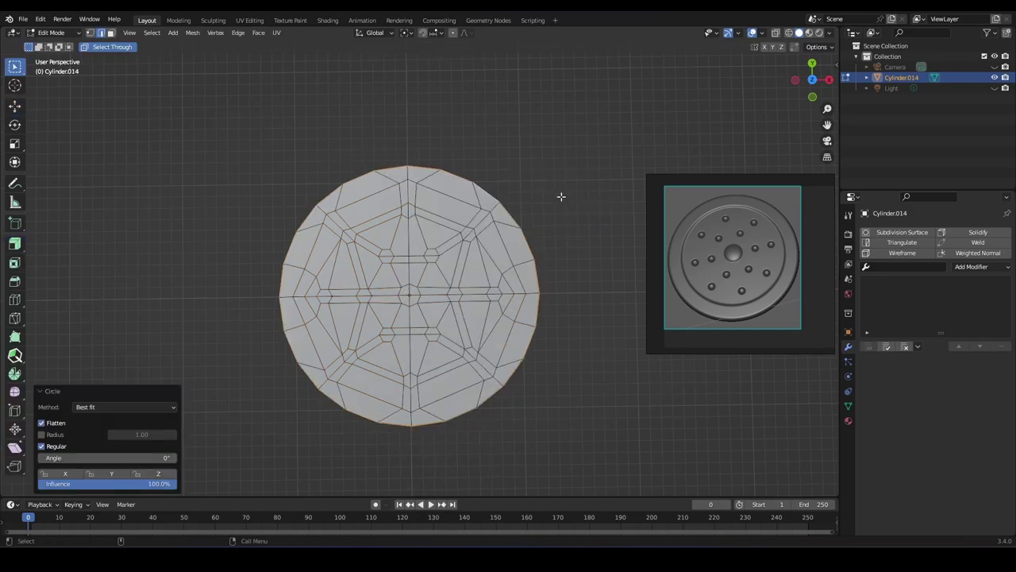
Make the second edge loop from the rim a perfect circle as well
left_click(484, 211, "alt")
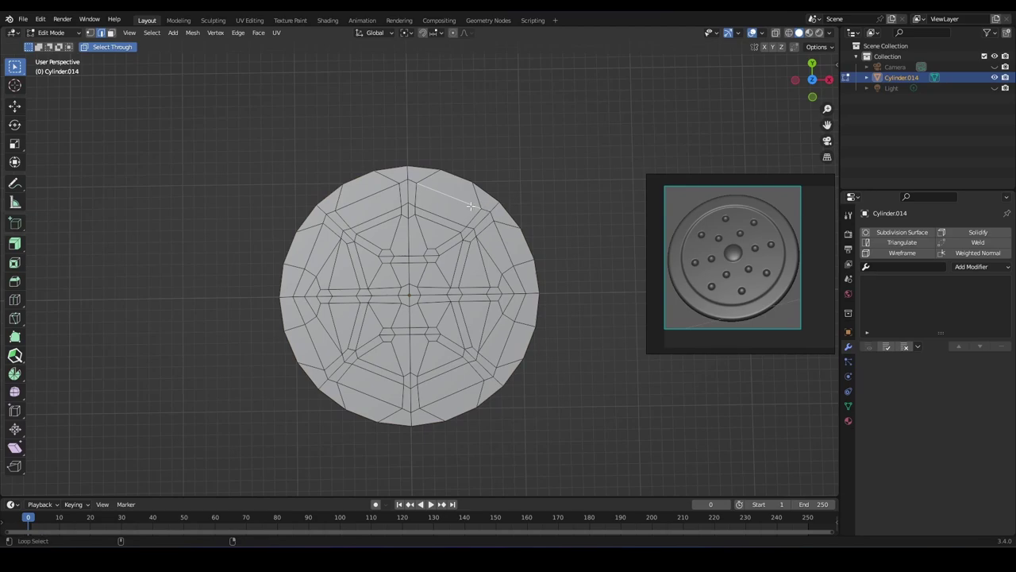
scroll(474, 207, "up", 2)
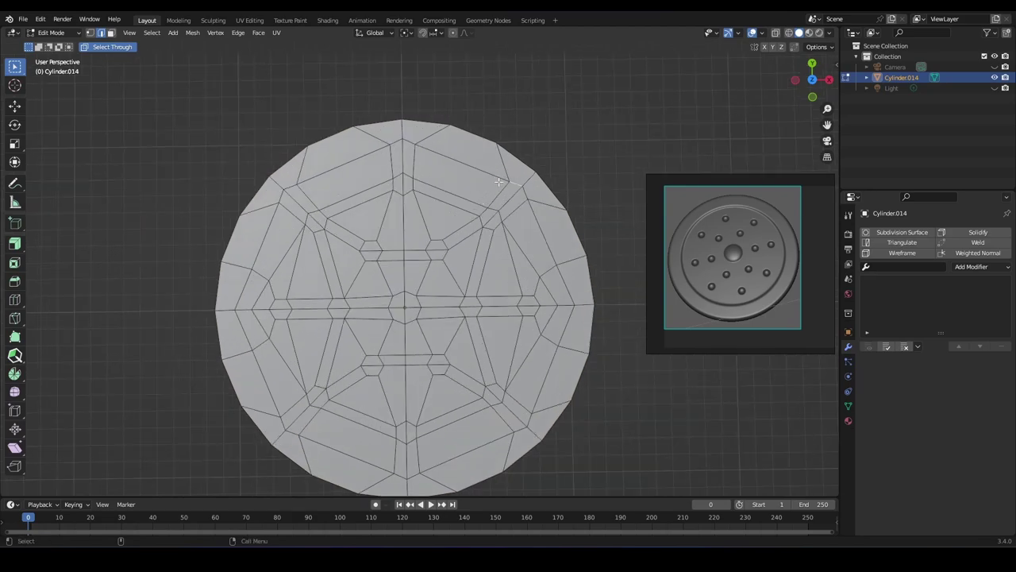
left_click(498, 182, "alt")
right_click(507, 183)
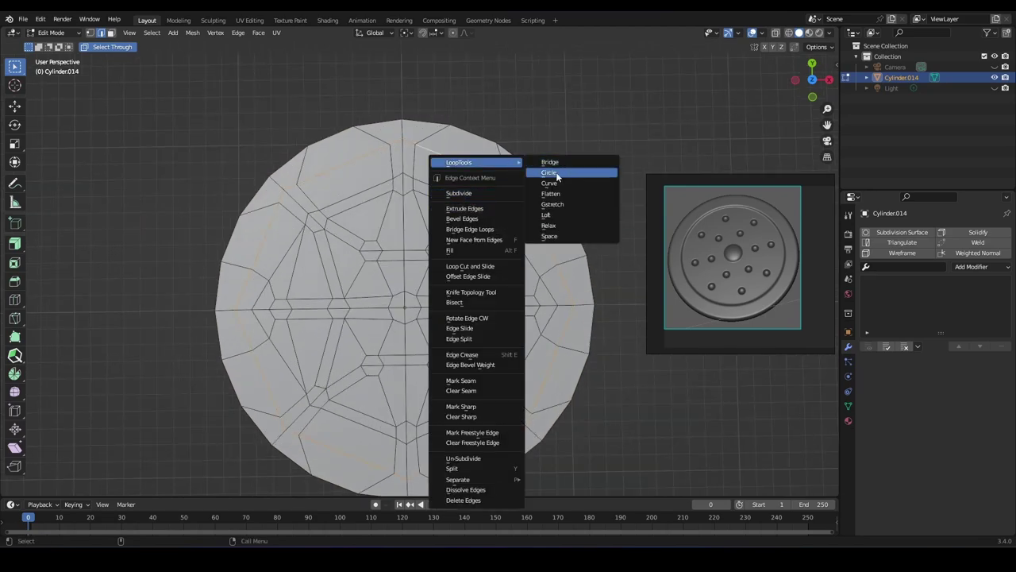
left_click(557, 176)
left_click(597, 243)
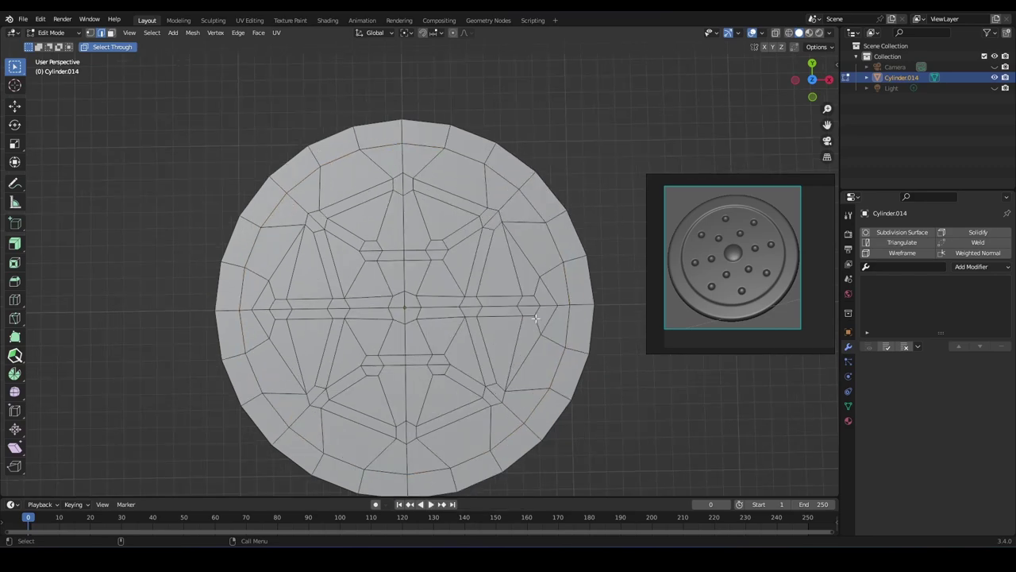
Zoom out and view the whole disc straight down in top view
scroll(546, 318, "up", 1)
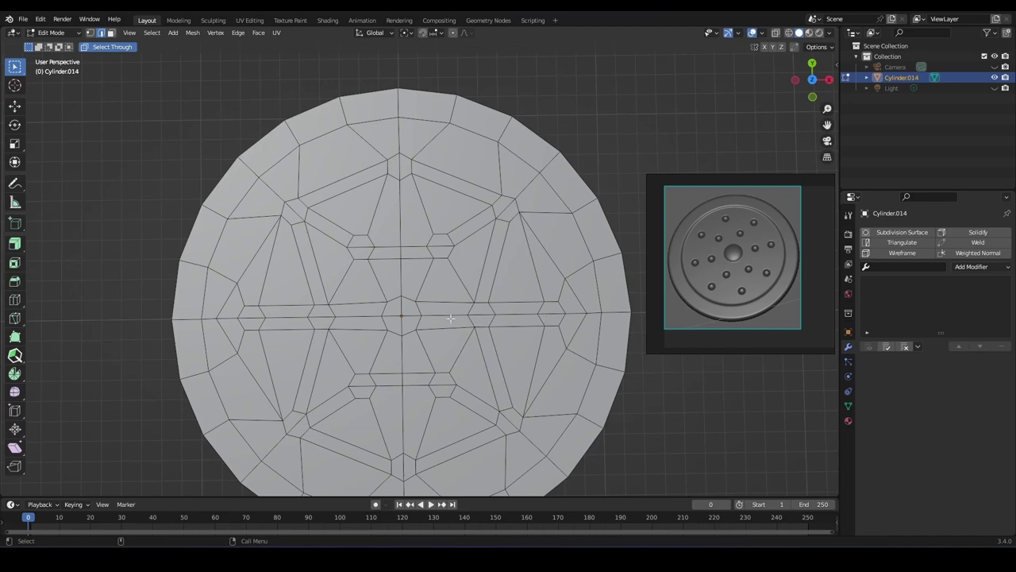
mouse_move(398, 314)
middle_mouse_down("ctrl")
mouse_move(469, 312)
mouse_move(486, 238)
middle_mouse_up("ctrl")
left_click(486, 220)
key("KP_7")
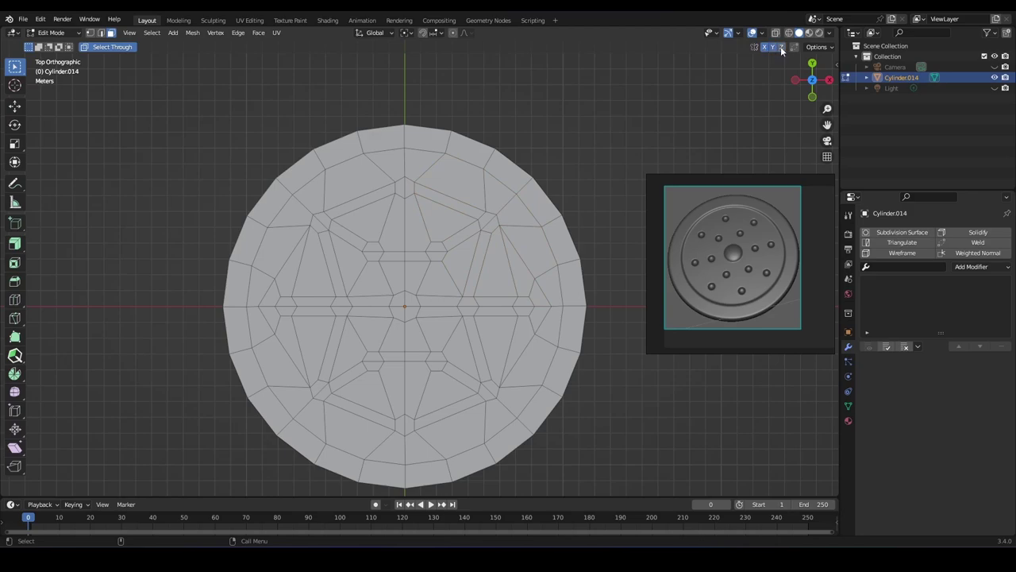
middle_click_drag(569, 286, 476, 262)
key("KP_7")
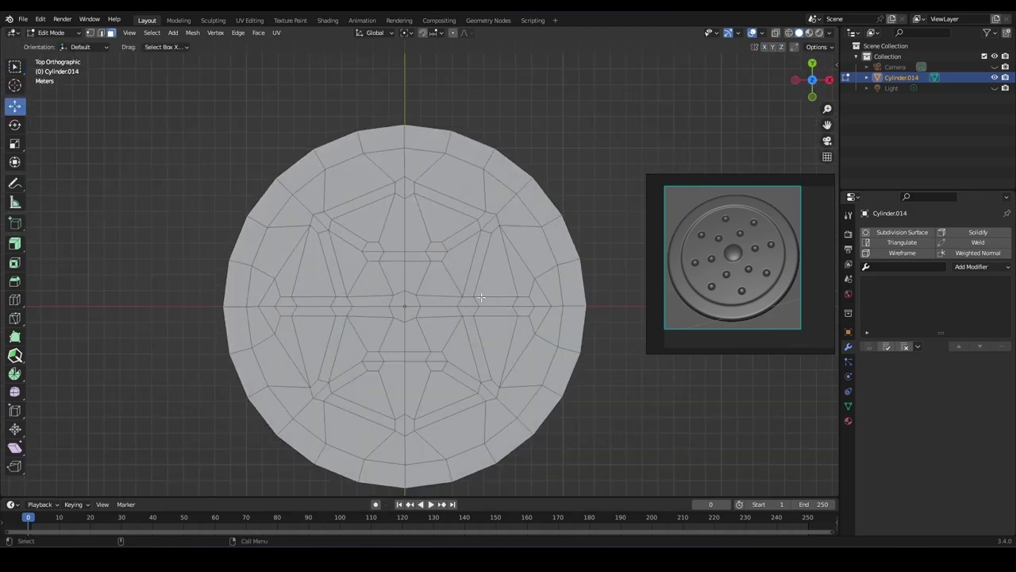
left_click(492, 266)
left_click_drag(406, 488, 735, 131, "shift")
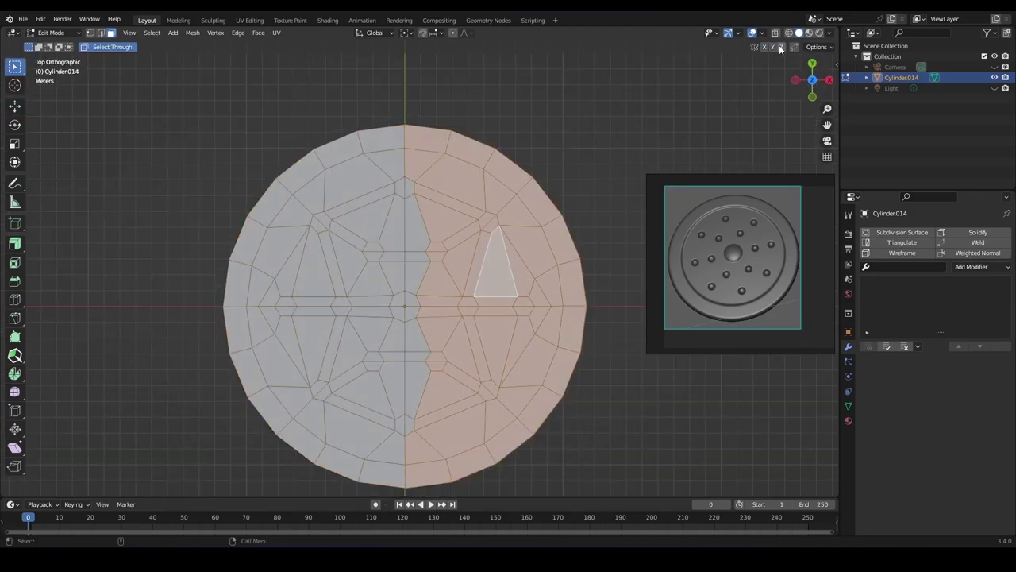
left_click(459, 279)
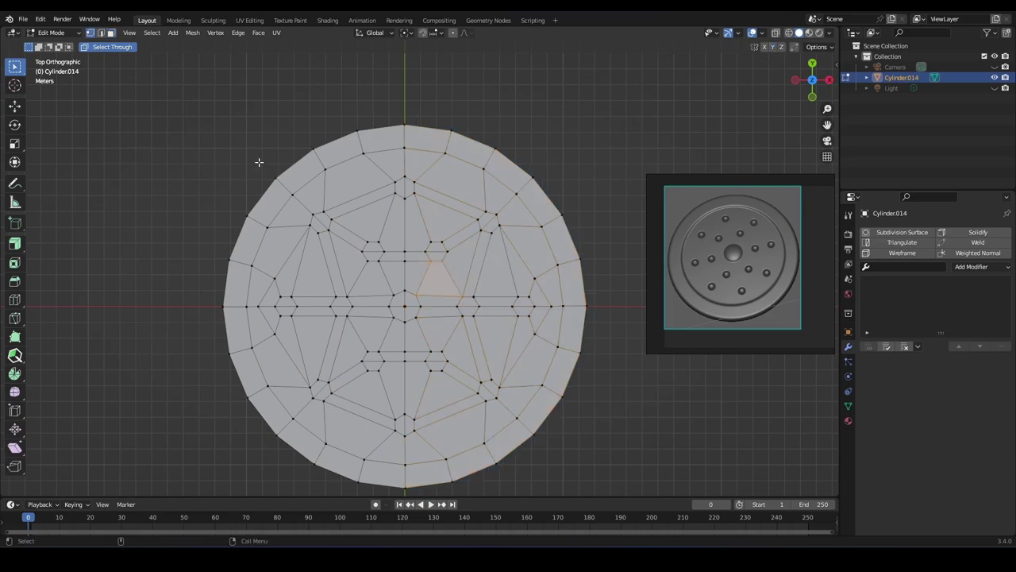
left_click_drag(234, 141, 602, 463)
key("m")
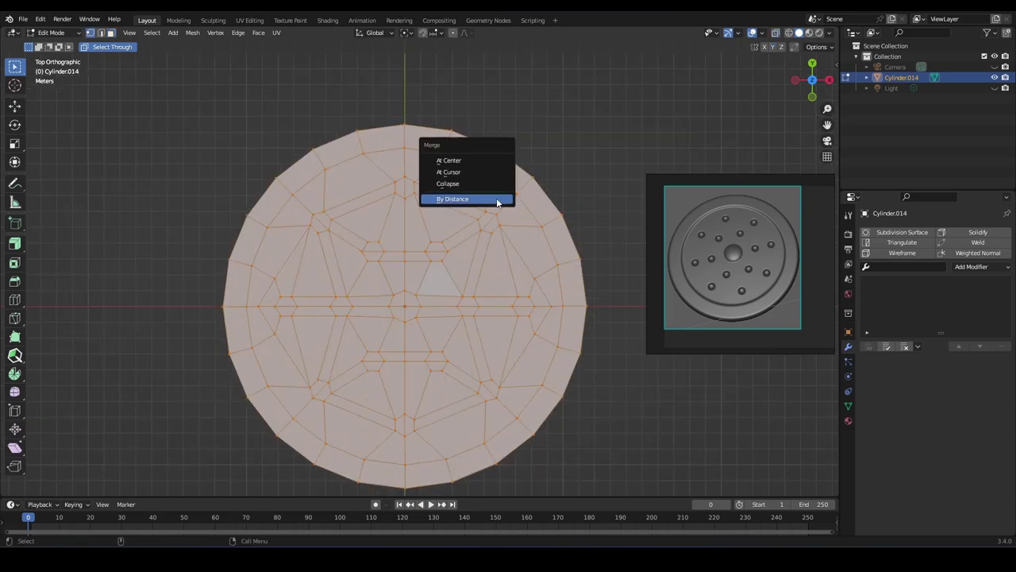
left_click(497, 199)
key("alt+a")
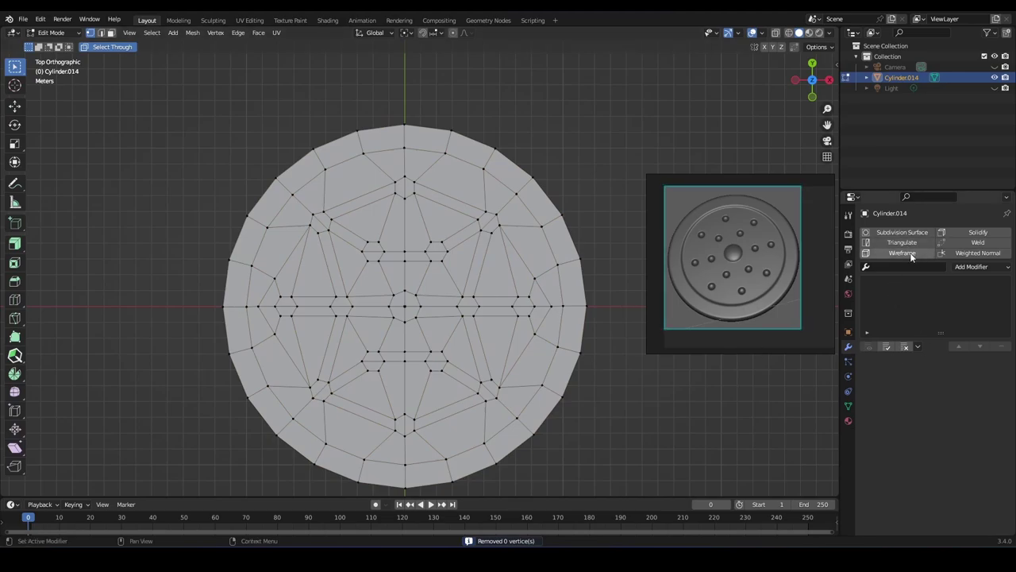
Try a Subdivision Surface modifier on the disc, then remove all modifiers
left_click(902, 232)
mouse_move(545, 254)
middle_mouse_down()
mouse_move(571, 380)
mouse_move(533, 312)
mouse_move(569, 379)
middle_mouse_up()
key("Tab")
left_click(905, 346)
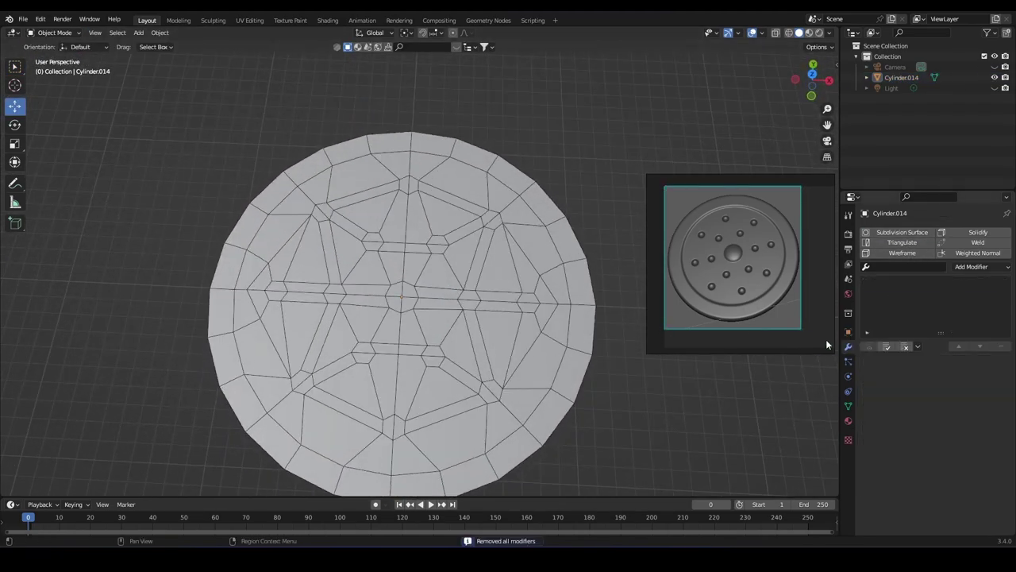
In top view Edit Mode, select every hexagon face via Select Similar > Perimeter
left_click(521, 308)
key("KP_7")
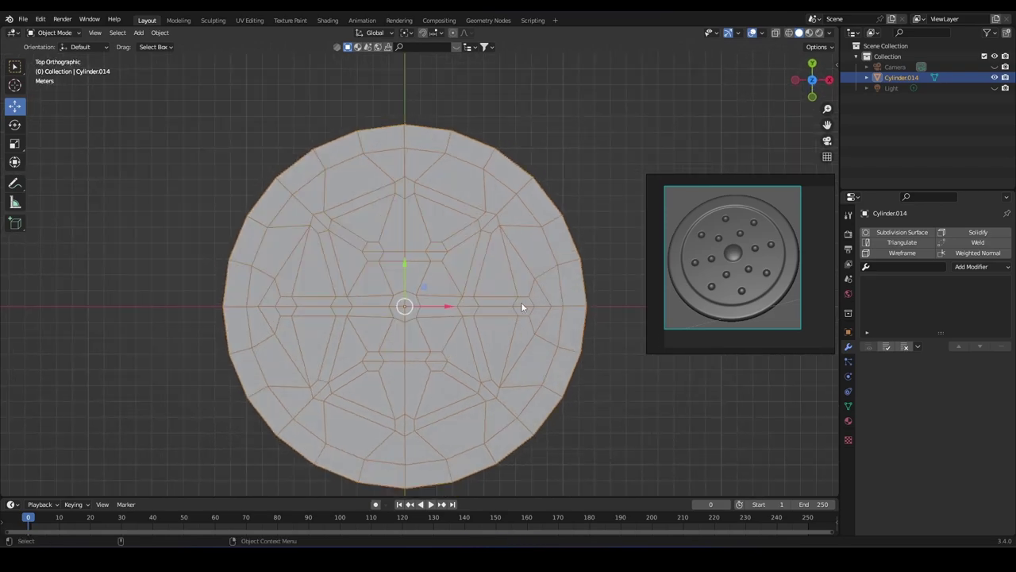
key("Tab")
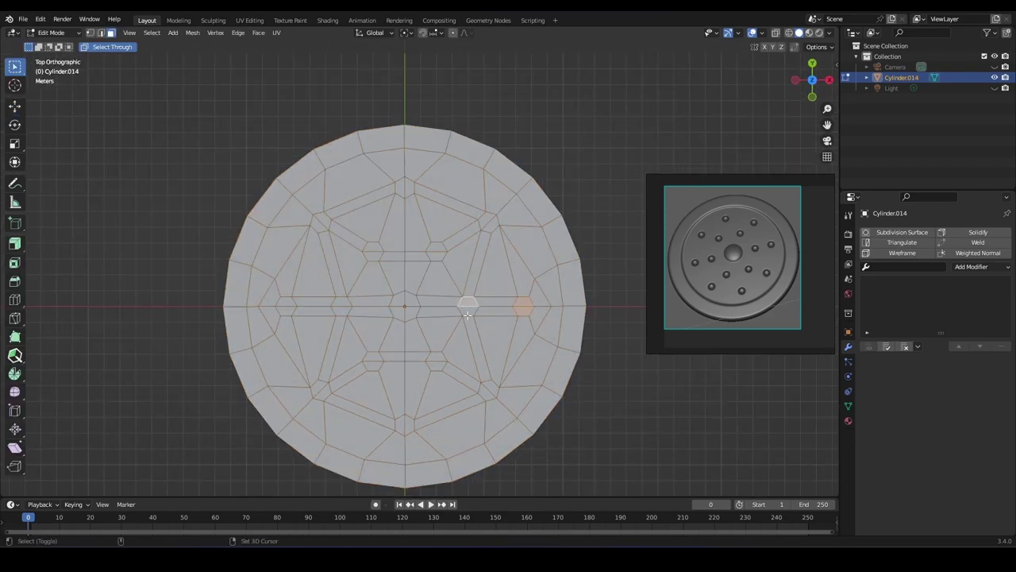
left_click(154, 35)
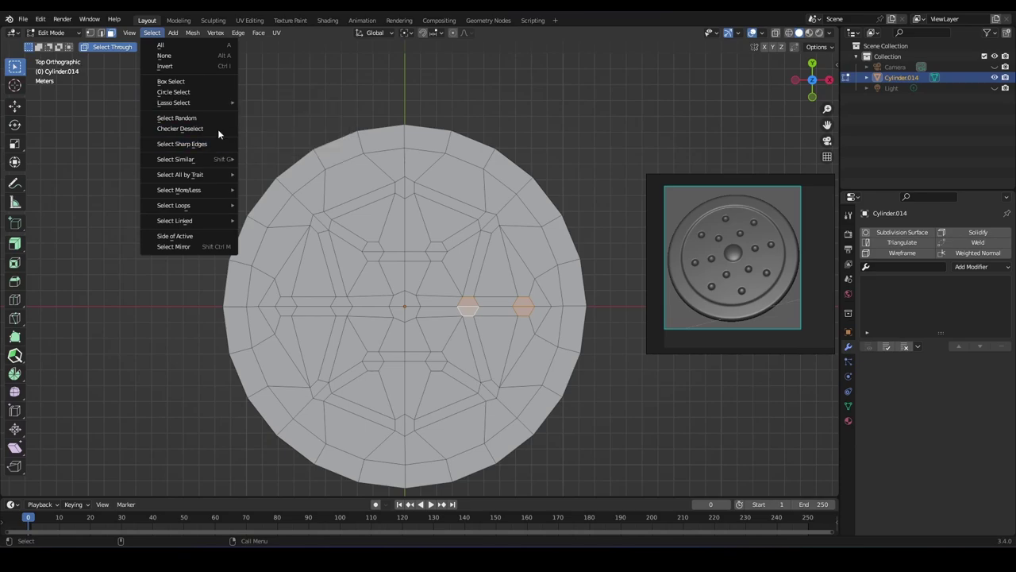
left_click(262, 195)
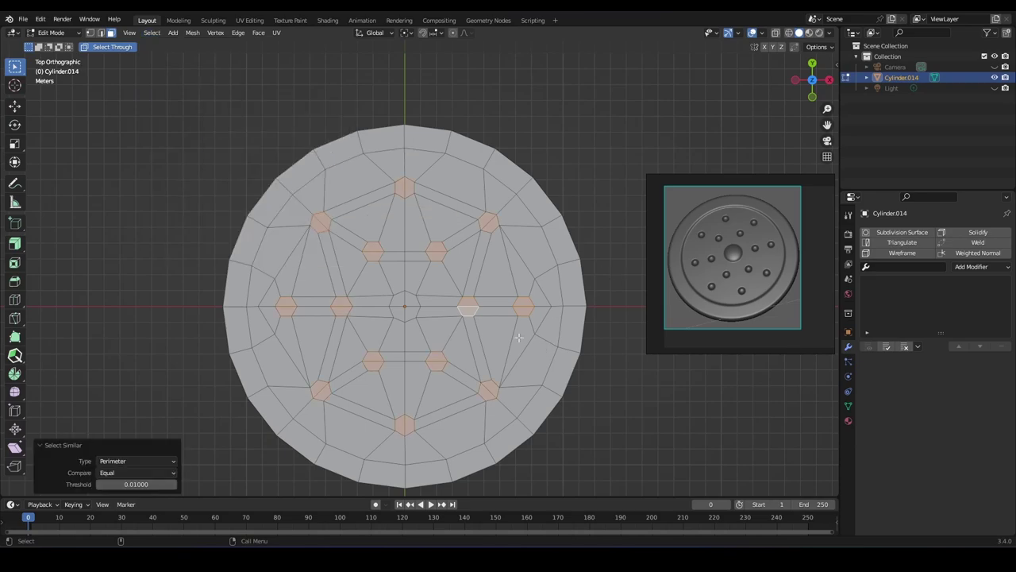
mouse_move(530, 340)
middle_mouse_down()
mouse_move(517, 346)
mouse_move(377, 238)
middle_mouse_up()
Extrude the hexagon faces along normals and sink them into the disc with Shrink/Fatten
key("shift+space")
key("e")
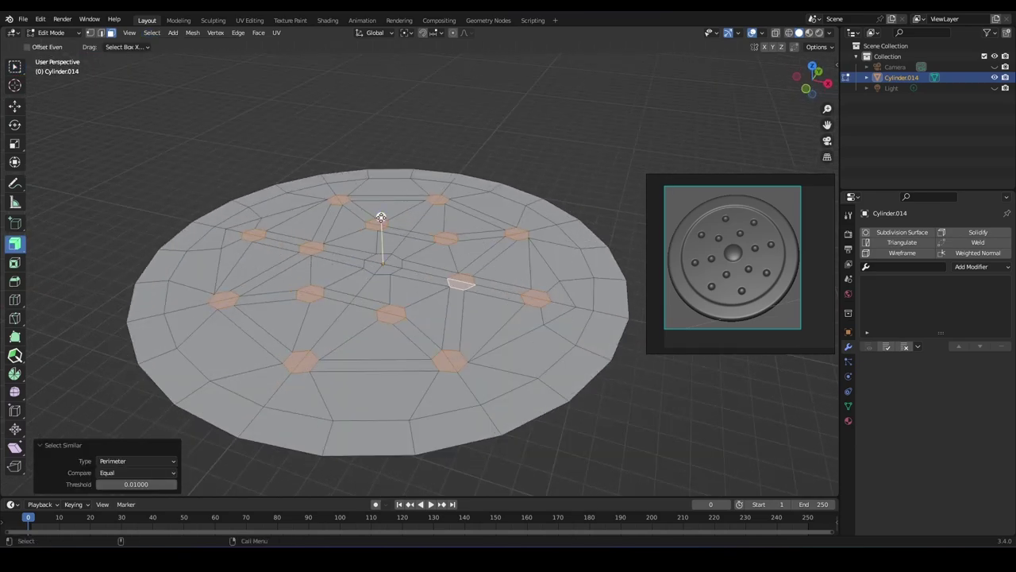
left_click_drag(381, 216, 380, 224)
middle_click_drag(380, 225, 470, 325)
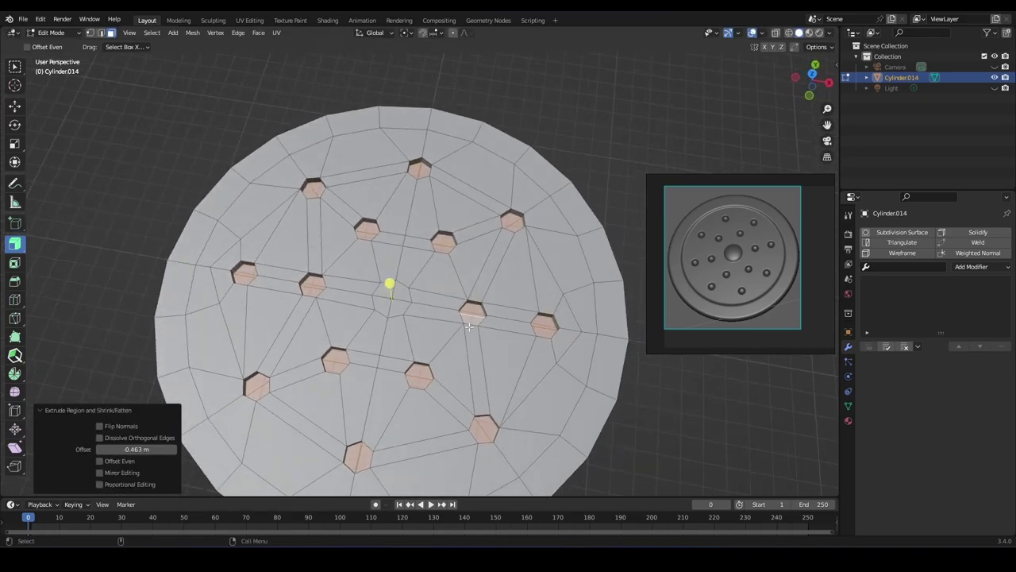
key("alt+s")
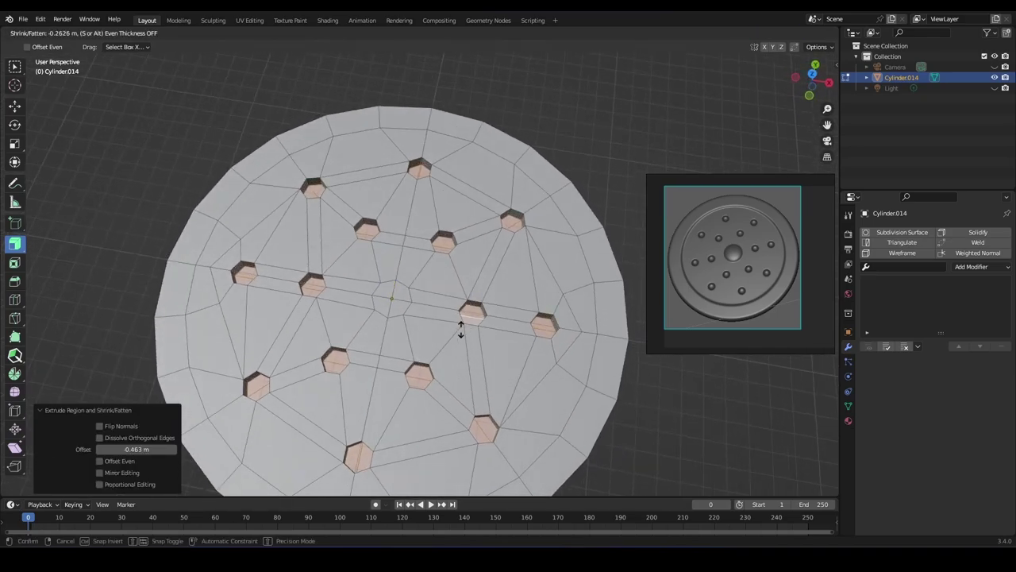
left_click(471, 322)
mouse_move(472, 323)
middle_mouse_down()
mouse_move(433, 294)
mouse_move(444, 281)
middle_mouse_up()
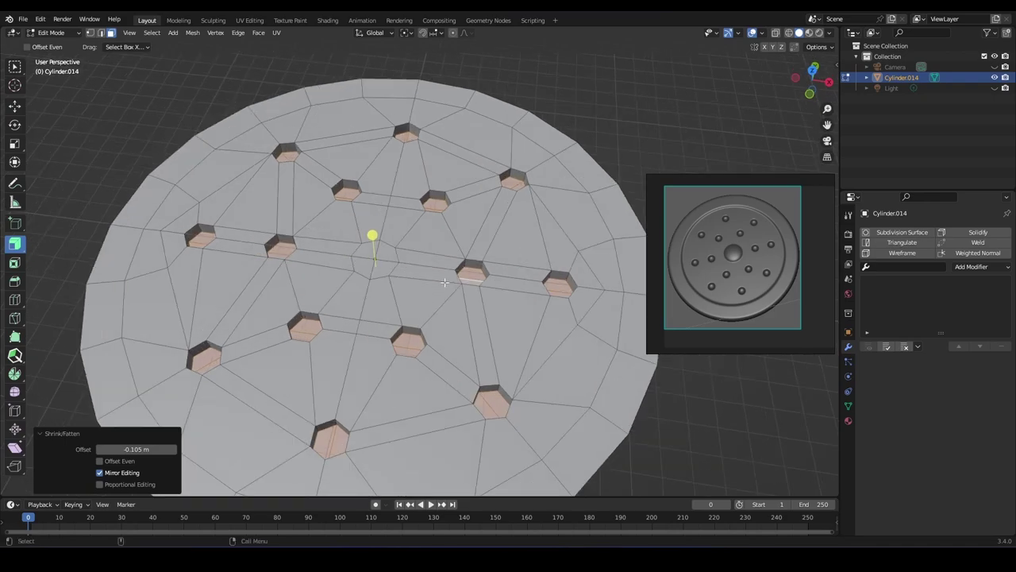
key("alt+s")
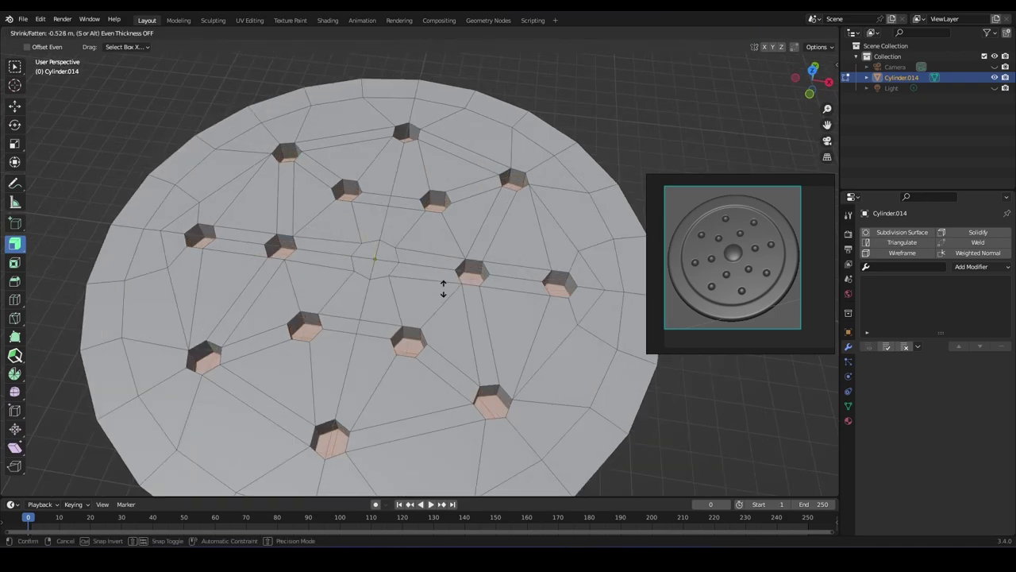
left_click(466, 277)
Adjust the hole depth once more and begin raising the hole floors along Z
key("KP_7")
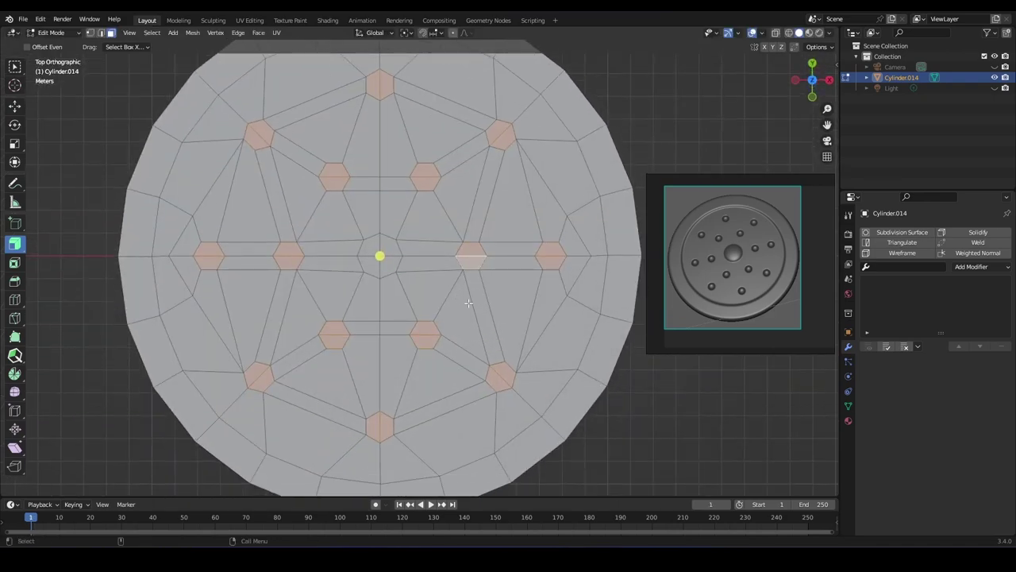
key("shift+space")
key("g")
key("alt+s")
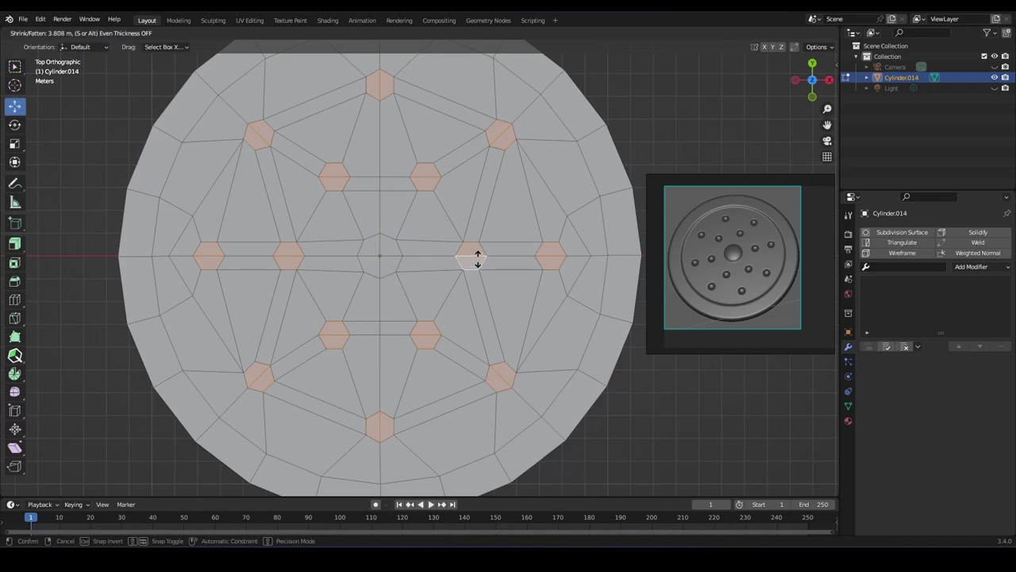
left_click(524, 342)
middle_click_drag(524, 341, 395, 276)
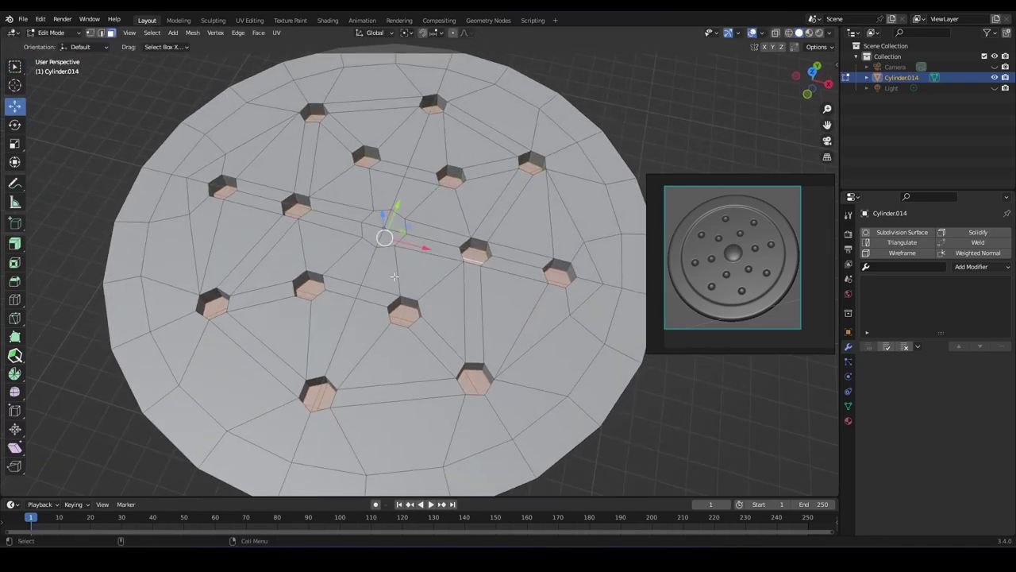
left_click_drag(383, 214, 384, 195)
Lift the hole faces 0.19 m on Z and scale them to 0.757 around the 3D cursor
middle_click_drag(385, 195, 397, 103)
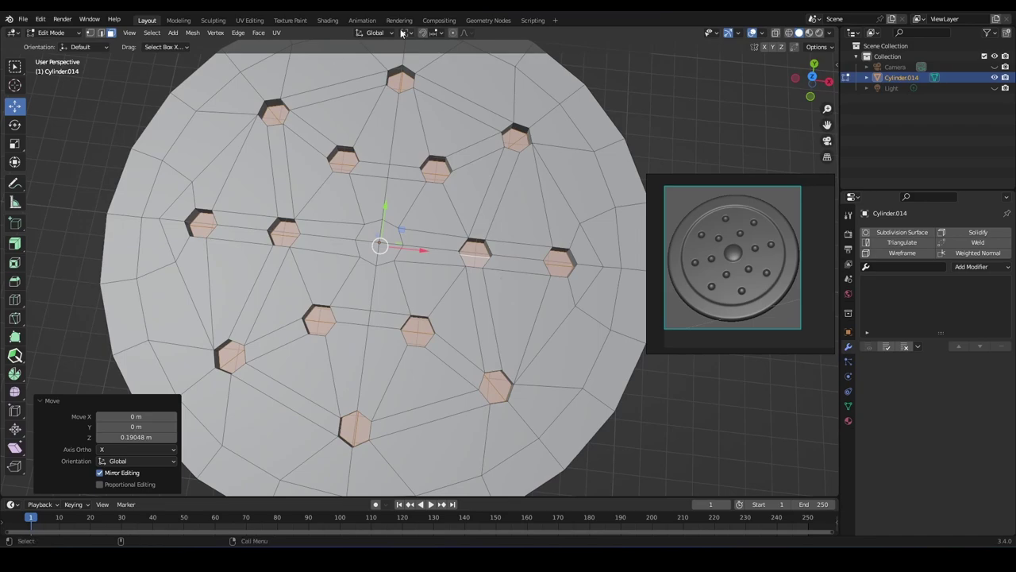
left_click(405, 33)
left_click(427, 58)
key("s")
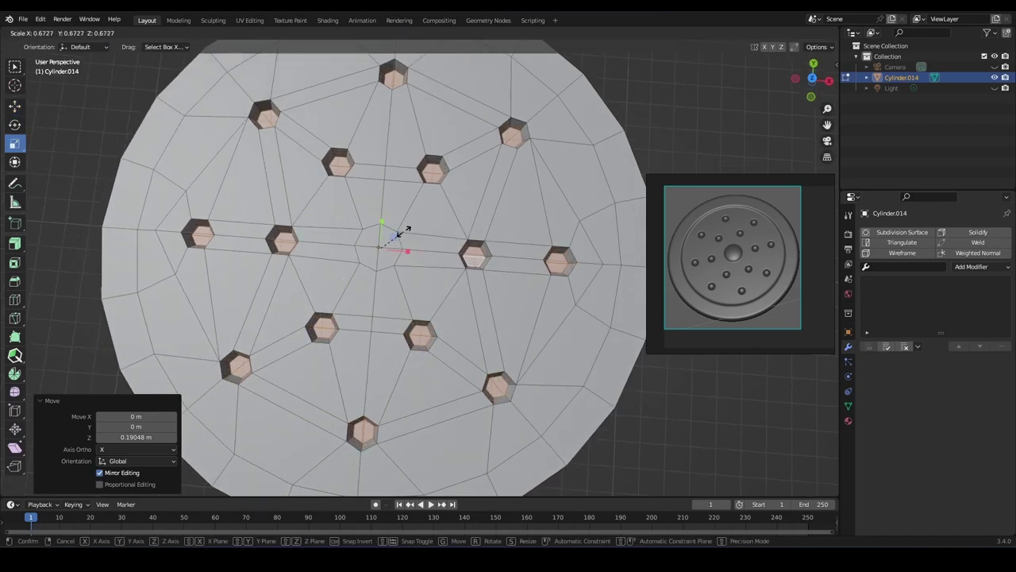
left_click(429, 238)
Raise the hole faces slightly on Z and inset them by 0.2047 m
middle_click_drag(429, 238, 443, 230)
left_click_drag(390, 203, 386, 198)
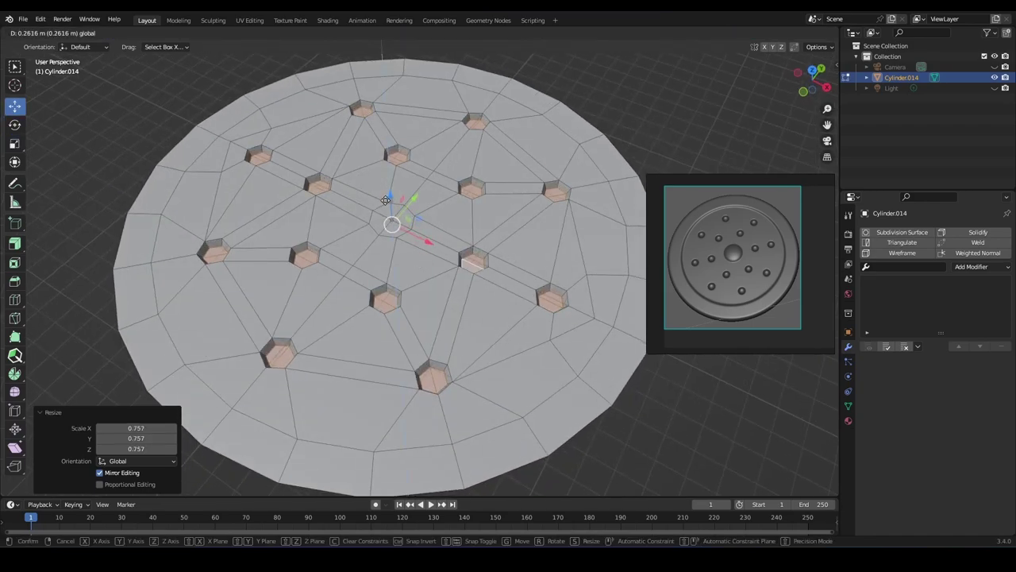
mouse_move(386, 198)
middle_mouse_down()
mouse_move(441, 299)
mouse_move(461, 254)
middle_mouse_up()
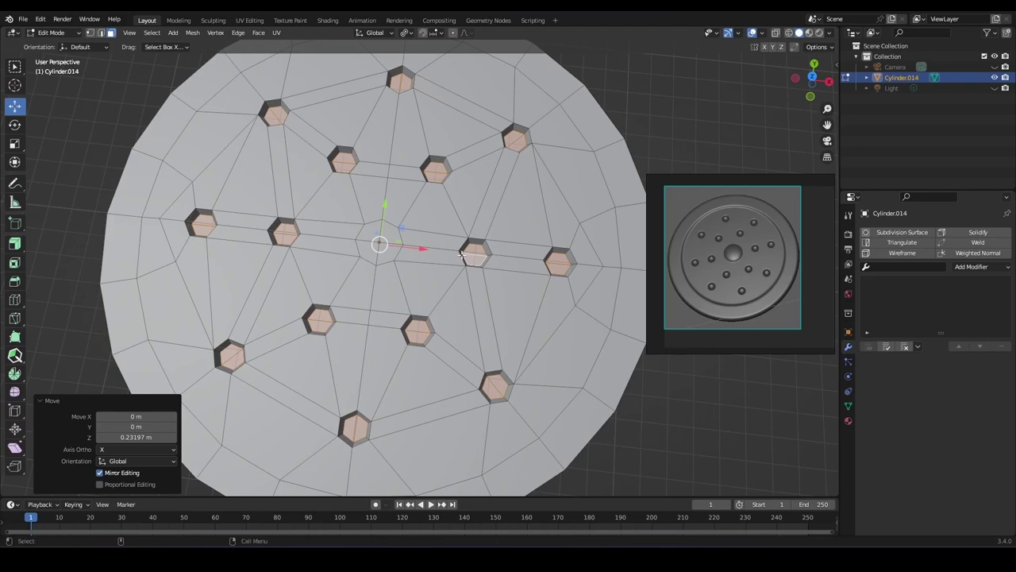
key("i")
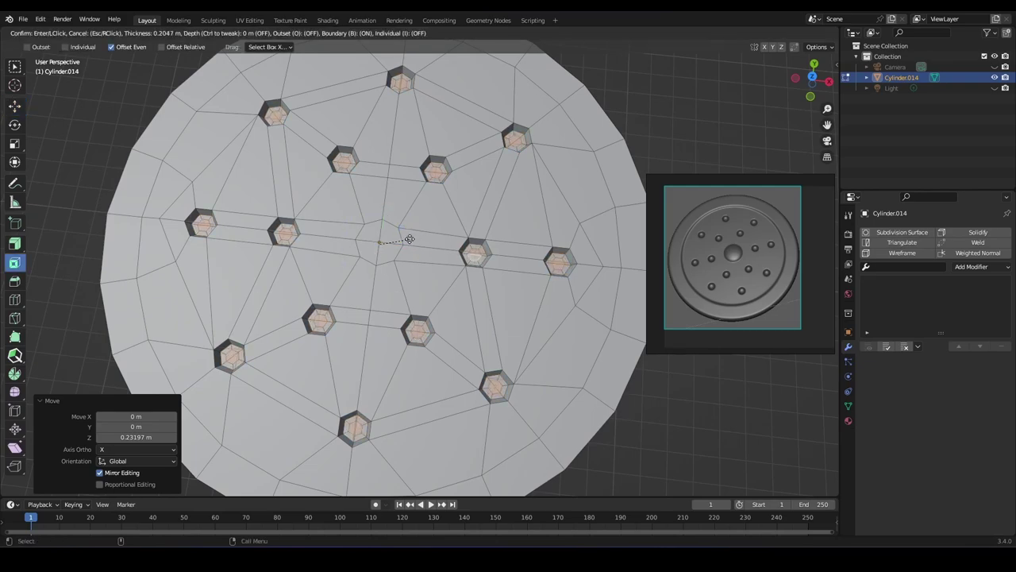
left_click(409, 239)
Lower the inset floors 0.1158 m on Z and grow the selection with Select More
mouse_move(409, 238)
middle_mouse_down()
mouse_move(385, 227)
mouse_move(381, 207)
middle_mouse_up()
key("g")
key("z")
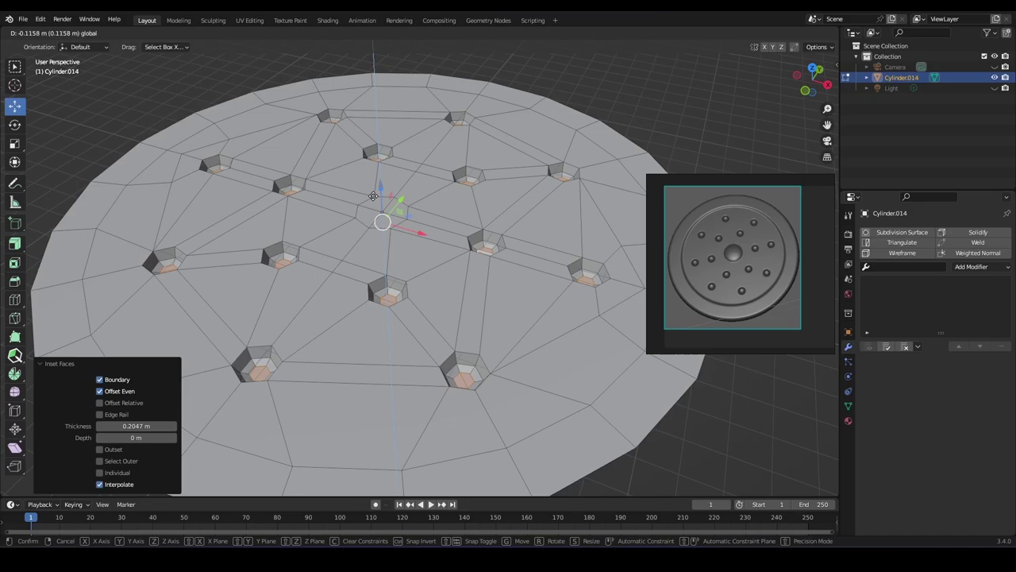
left_click(373, 208)
left_click(152, 32)
mouse_move(175, 220)
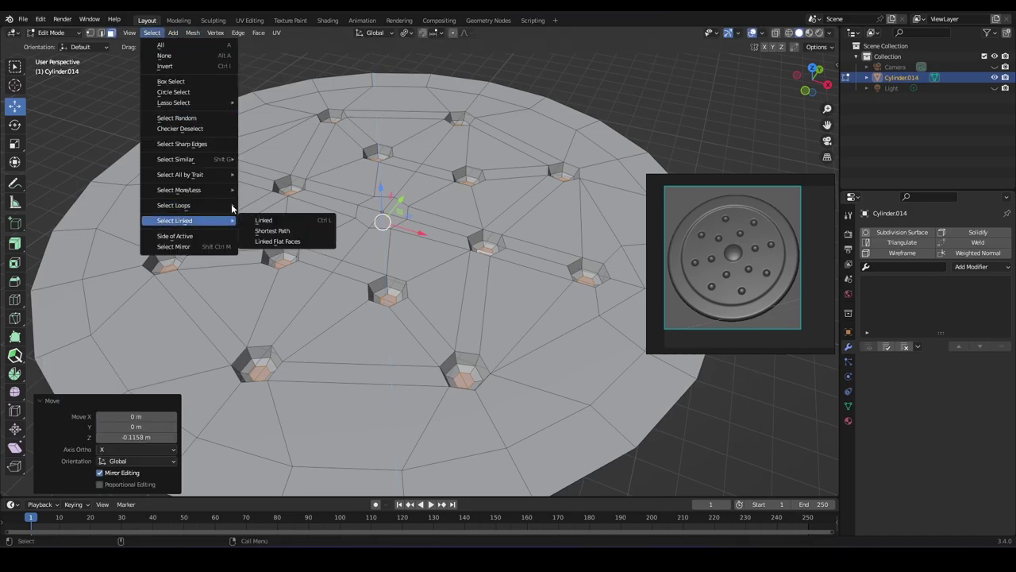
left_click(270, 190)
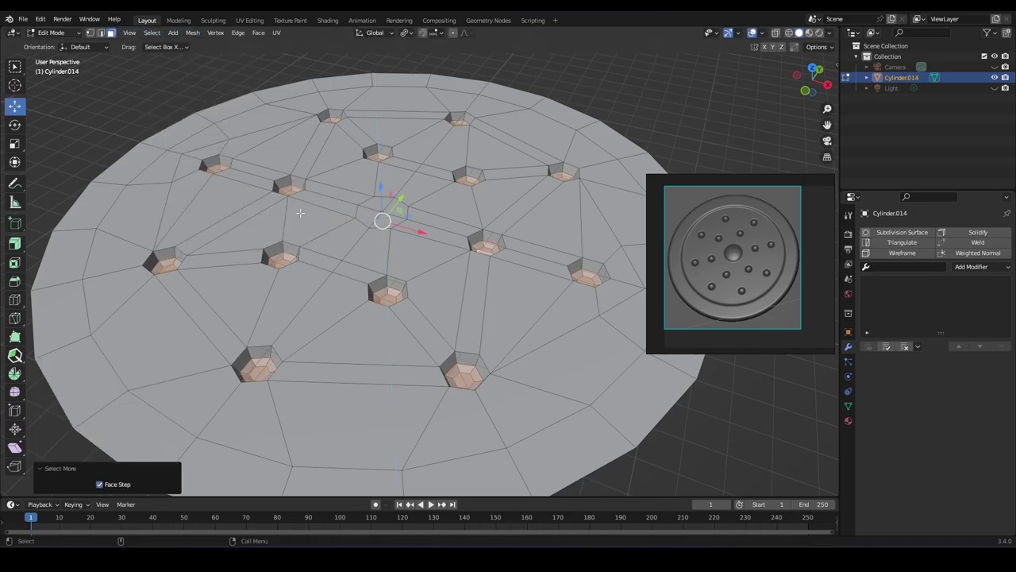
Push the selected faces down along Z, then clear the selection
key("g")
key("z")
left_click(372, 184)
middle_click_drag(373, 184, 388, 244)
key("alt+a")
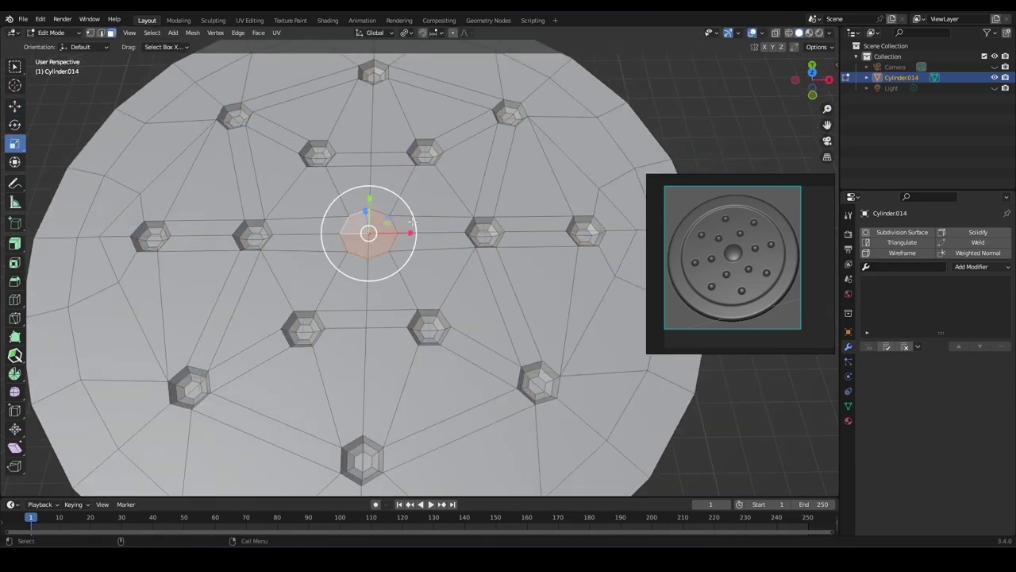
Enlarge the central hexagon face slightly and extrude it along its normal
left_click_drag(412, 223, 419, 220)
middle_click_drag(419, 220, 386, 245)
key("shift+space")
key("e")
mouse_move(386, 245)
left_mouse_down()
mouse_move(387, 215)
mouse_move(380, 231)
left_mouse_up()
key("shift+space")
Scale the central face to 0.669, lower it, inset it 0.2924 m, and raise it 0.06456 m
key("g")
key("s")
left_click(384, 238)
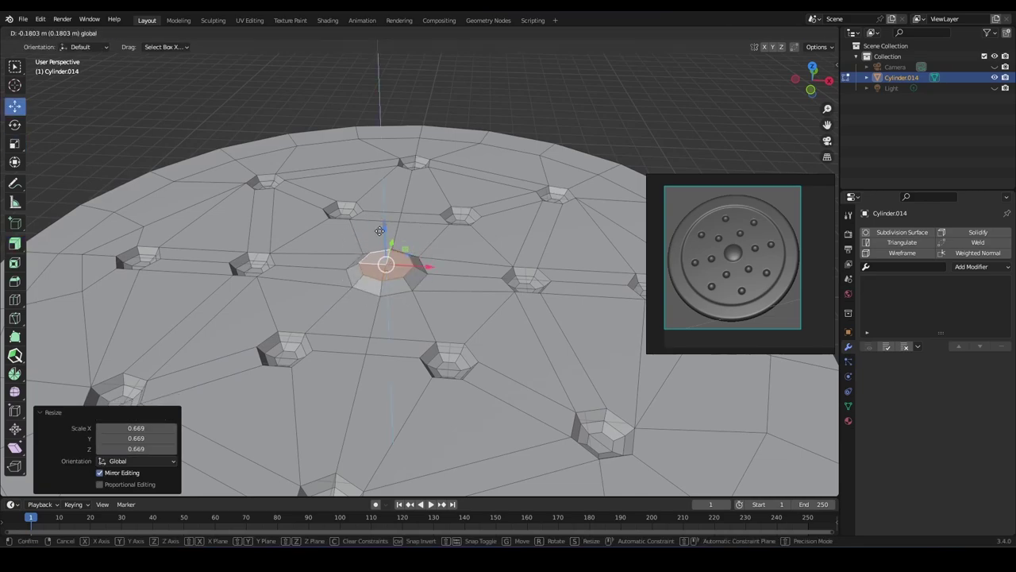
left_click(380, 231)
middle_click_drag(379, 231, 378, 232)
key("i")
left_click(378, 232)
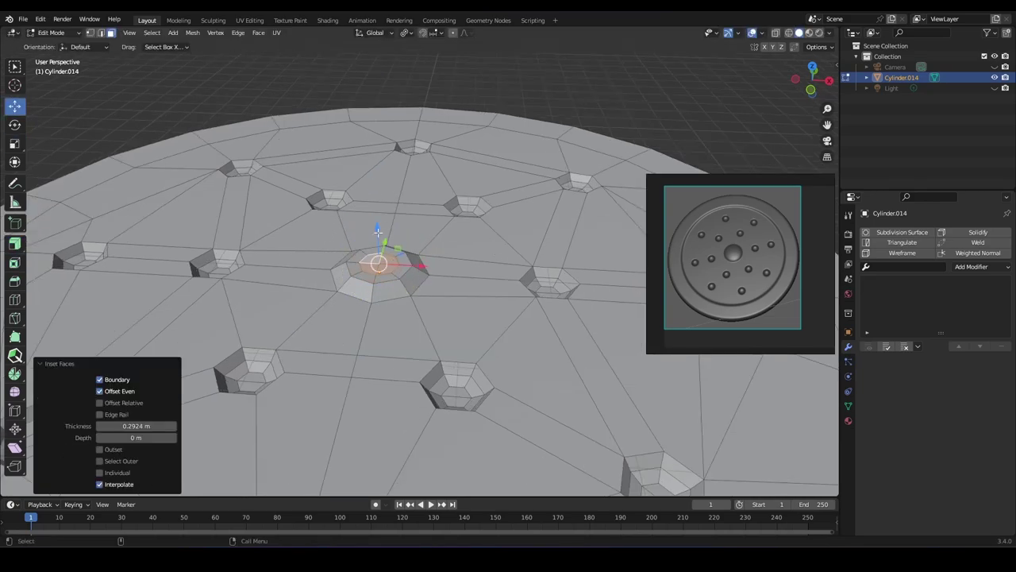
left_click_drag(378, 232, 378, 225)
mouse_move(378, 225)
middle_mouse_down()
mouse_move(480, 272)
mouse_move(493, 221)
mouse_move(476, 230)
middle_mouse_up()
Select a hexagonal hole's floor face as the reference for selecting the other holes
scroll(492, 242, "up", 2)
left_click(493, 242)
left_click(492, 214)
scroll(492, 214, "down", 2)
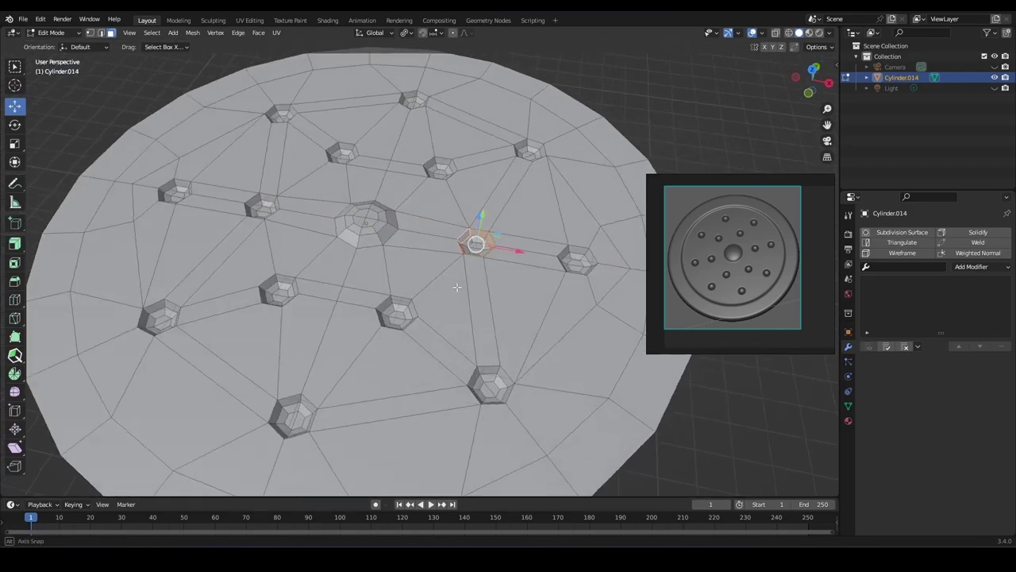
left_click(152, 32)
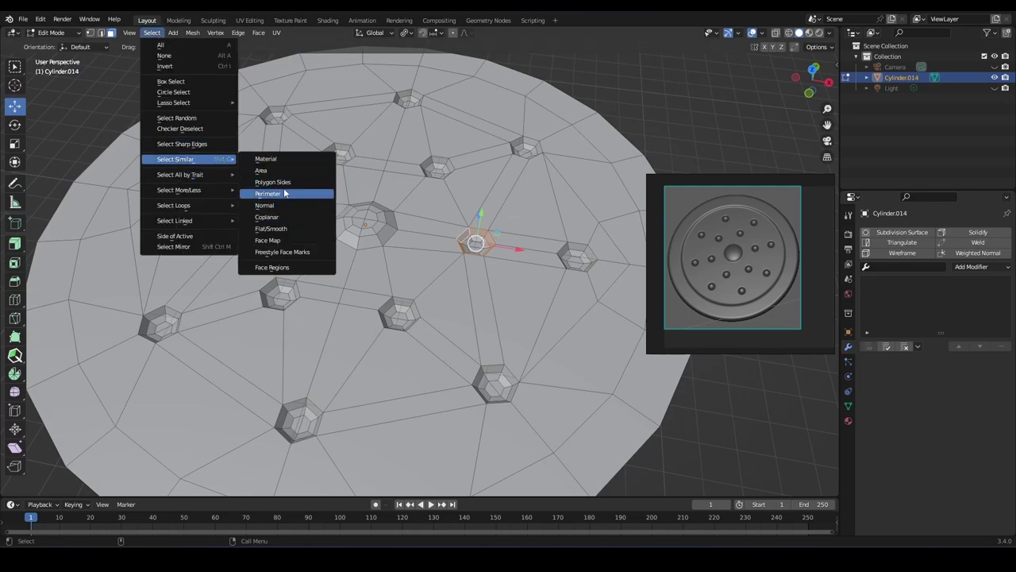
Select all hole faces with matching perimeter and switch to their boundary edge loops
left_click(294, 195)
left_click(151, 32)
mouse_move(173, 205)
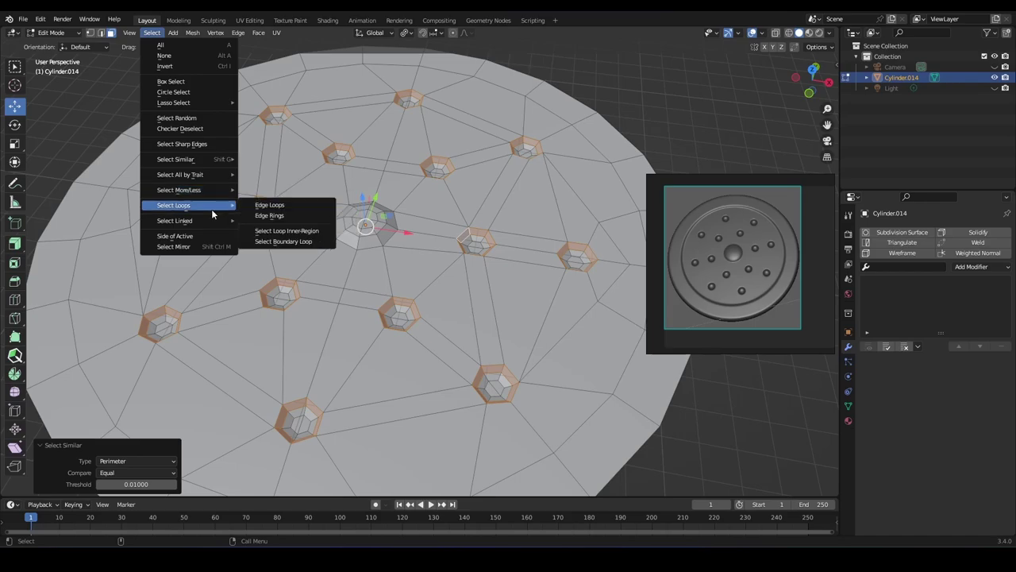
left_click(293, 242)
Bevel the hole rim loops 0.0884 m wide with 2 segments
middle_click_drag(502, 232, 347, 209)
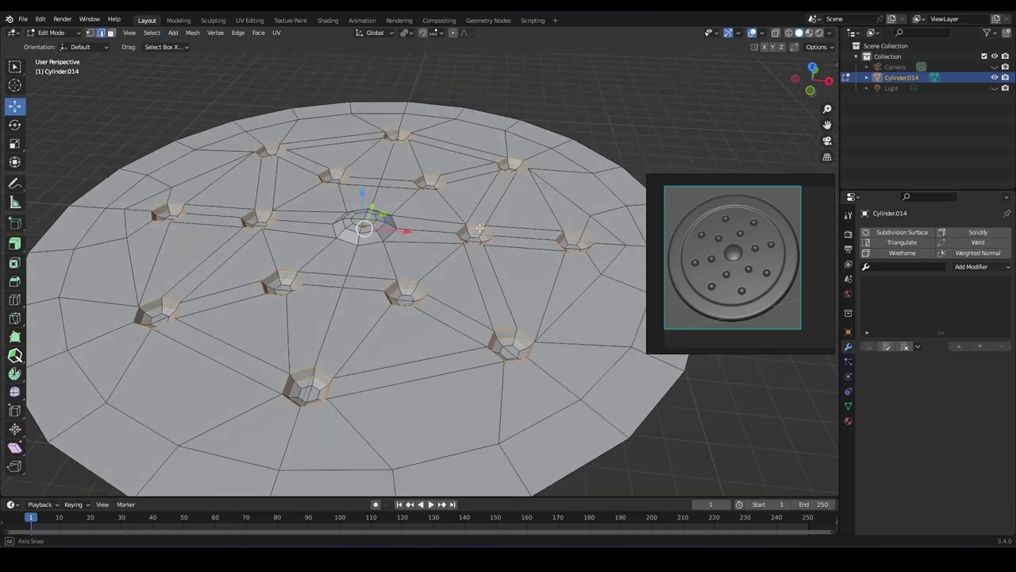
key("shift+space")
key("b")
left_click_drag(351, 173, 367, 166)
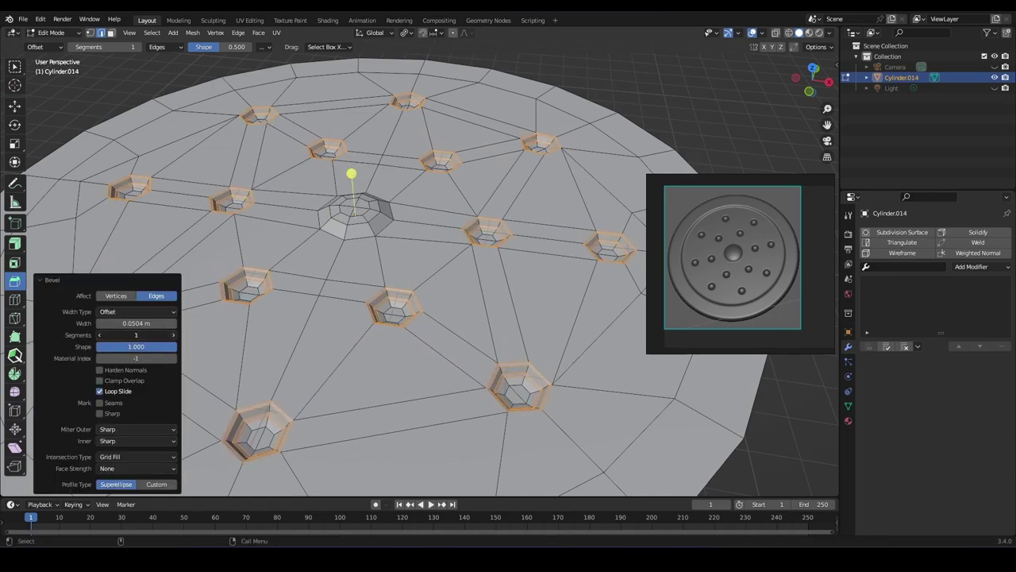
left_click(173, 335)
left_click_drag(135, 323, 421, 325)
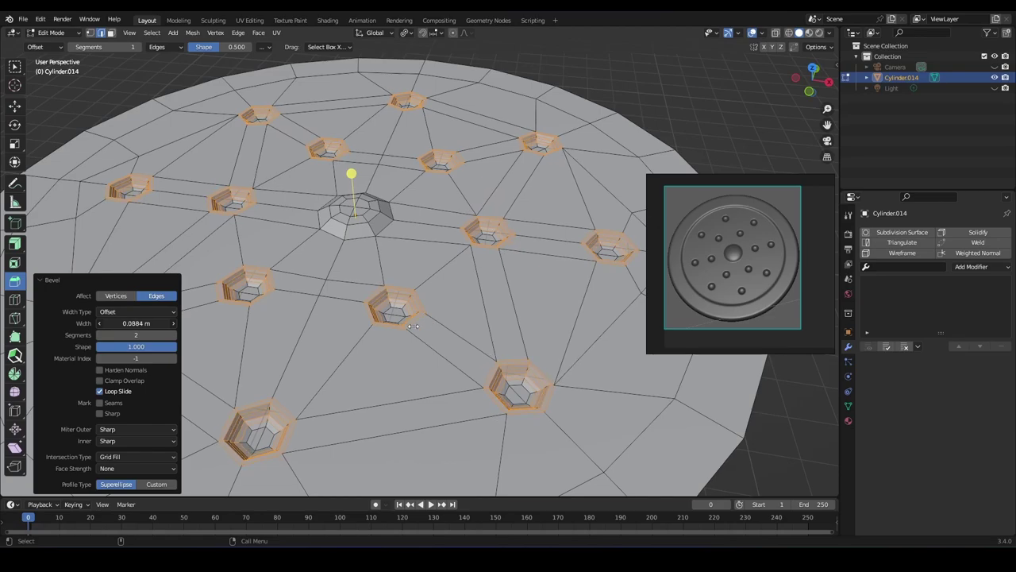
scroll(510, 247, "down", 2)
Bevel the central boss's outer loop about 0.114 m wide with 2 segments, then return to Object Mode
key("w")
scroll(492, 223, "up", 5)
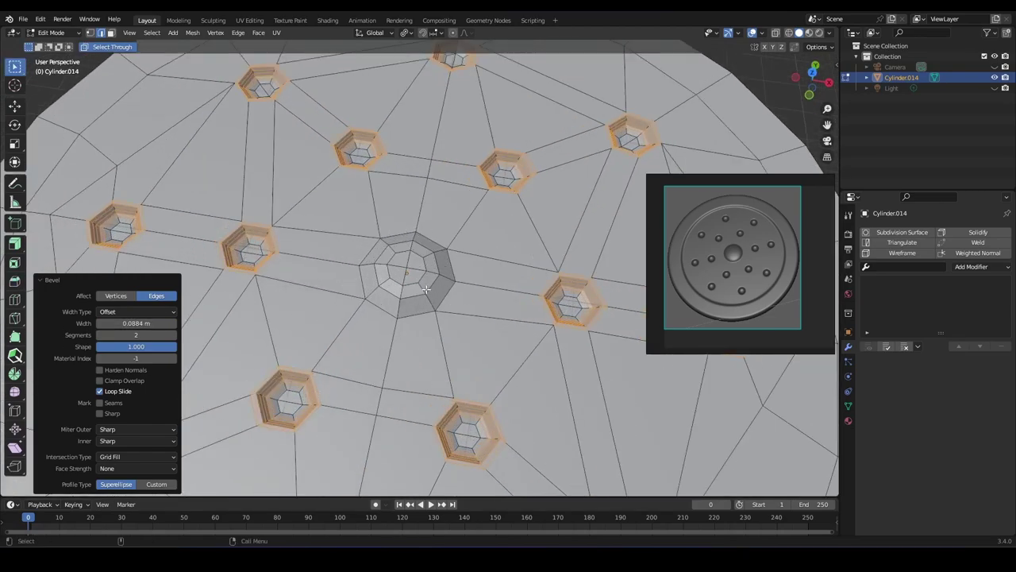
key("alt+a")
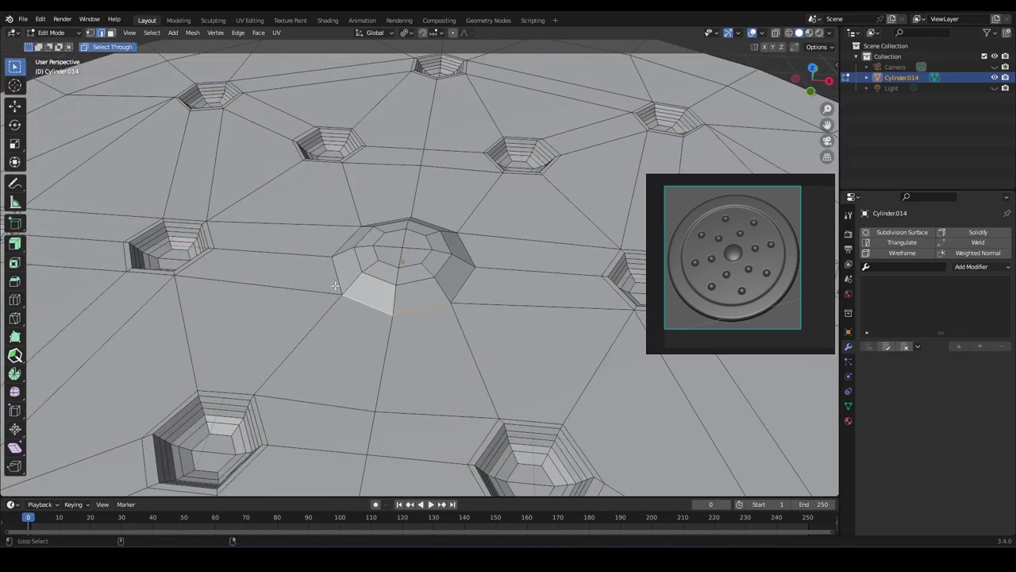
middle_click_drag(336, 286, 451, 313)
middle_click_drag(414, 228, 404, 222)
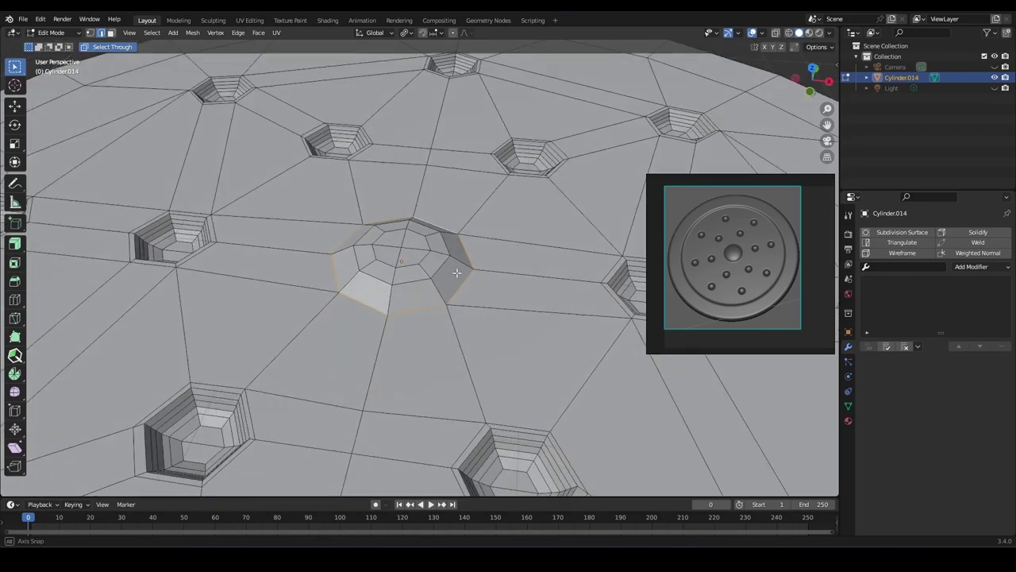
key("shift+space")
left_click_drag(403, 219, 366, 230)
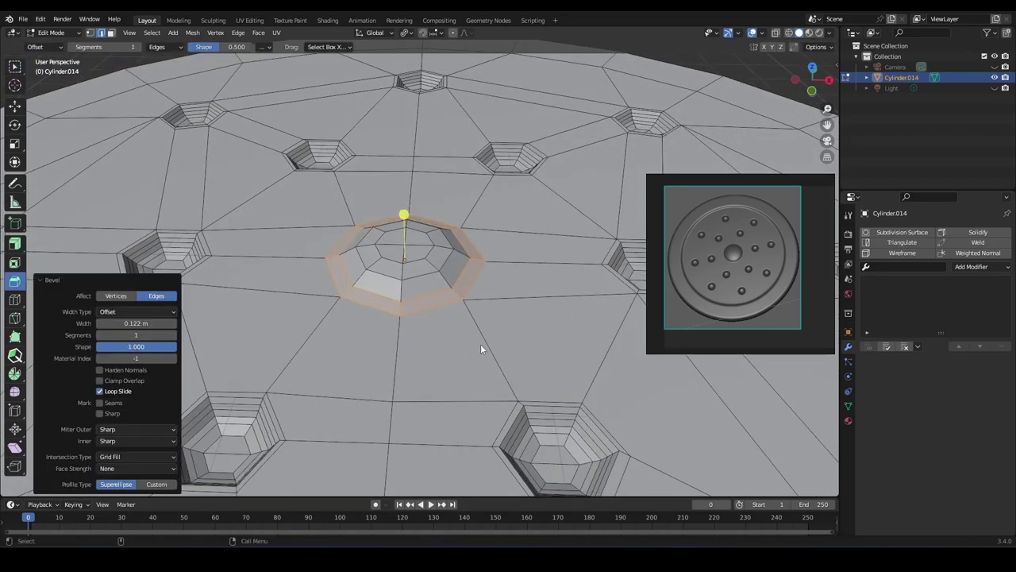
left_click(173, 334)
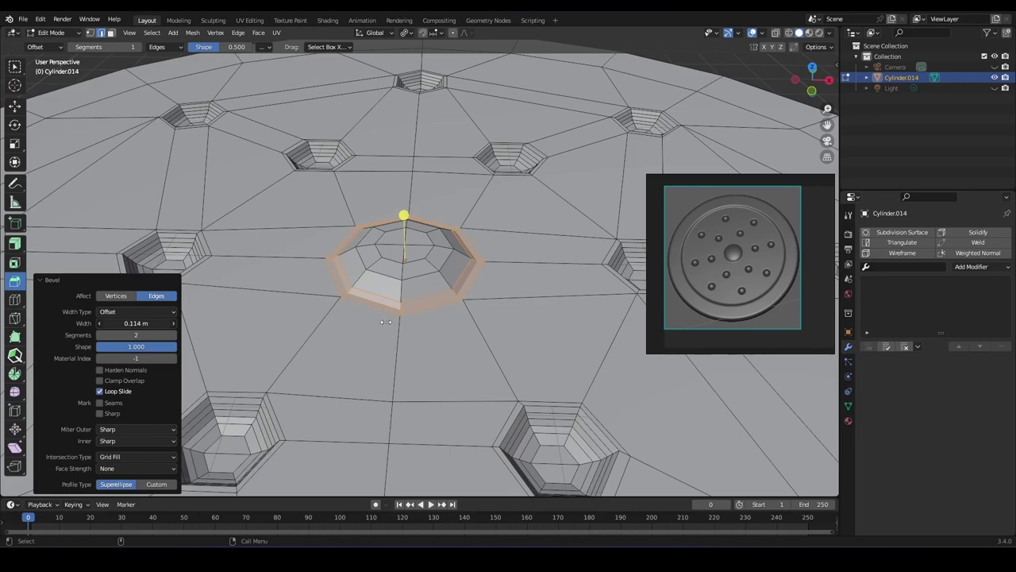
scroll(386, 321, "down", 4)
key("Tab")
Add level-2 subdivision and give the disc a new dark blue Material.001, shown in Material Preview
key("ctrl+2")
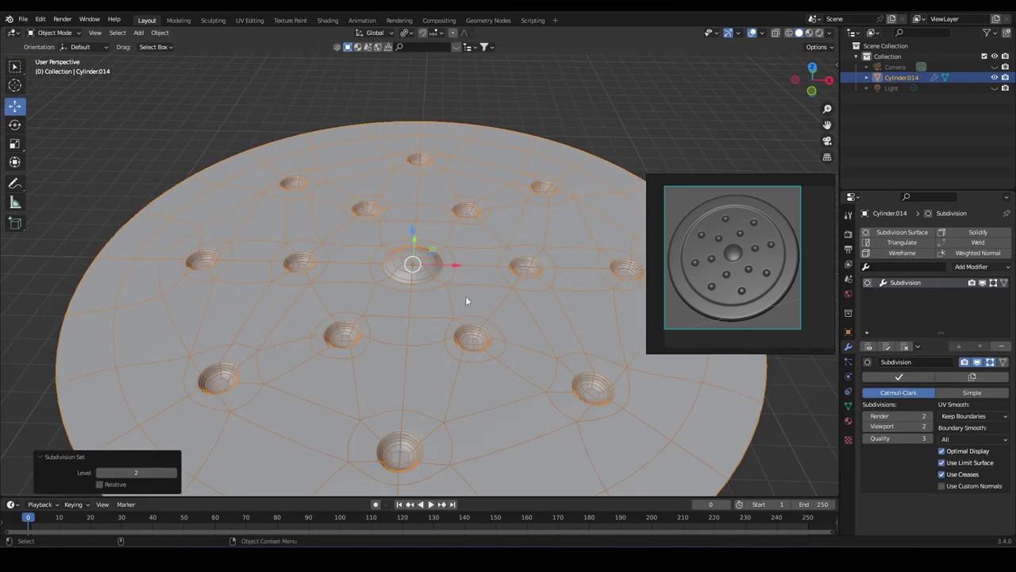
scroll(466, 301, "down", 2)
left_click(848, 421)
left_click(942, 278)
left_click(963, 389)
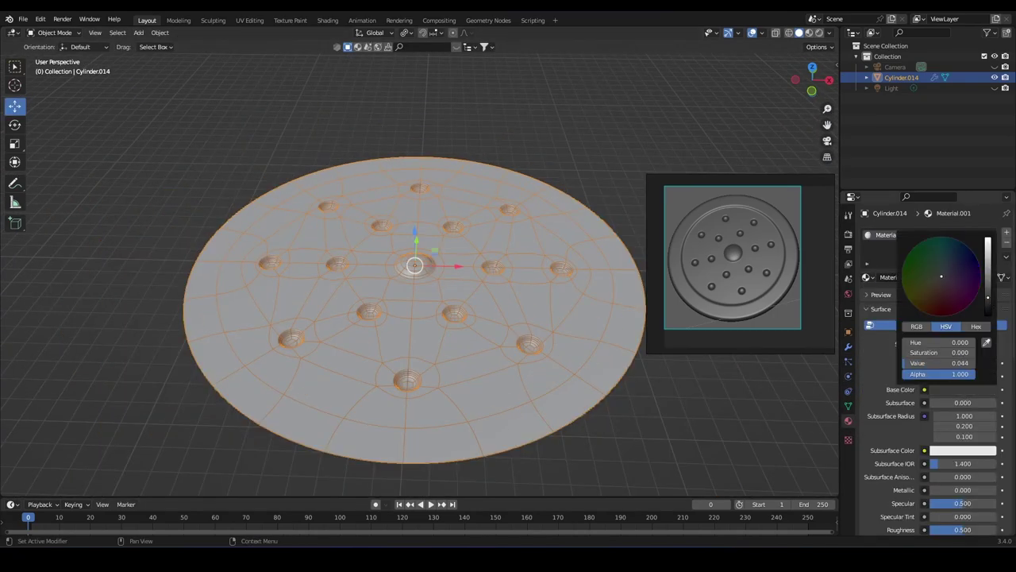
left_click(809, 33)
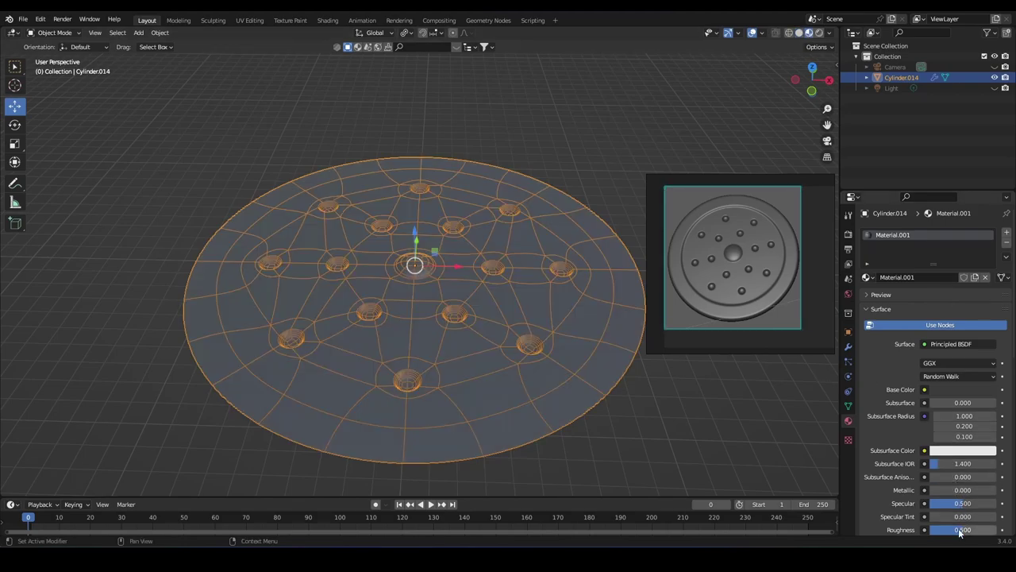
Reselect the disc and apply Shade Smooth to it
key("alt+a")
left_click(476, 208)
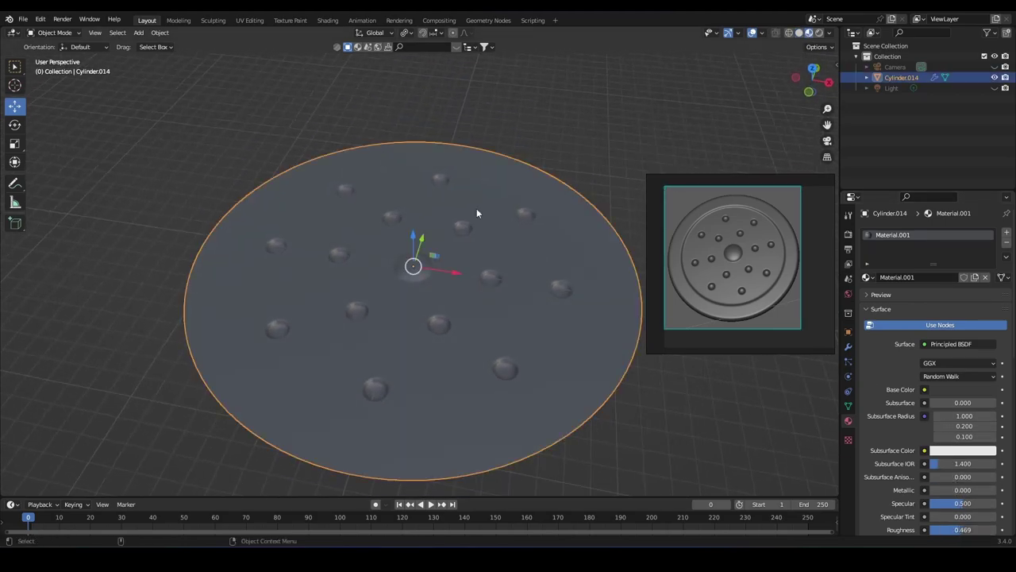
right_click(477, 208)
left_click(477, 209)
mouse_move(508, 200)
middle_mouse_down()
mouse_move(485, 283)
mouse_move(512, 294)
mouse_move(474, 291)
middle_mouse_up()
Finish smooth shading, show the wireframe overlay, and select the whole mesh in Edit Mode
left_click(512, 295)
key("alt+s")
key("alt+w")
key("Tab")
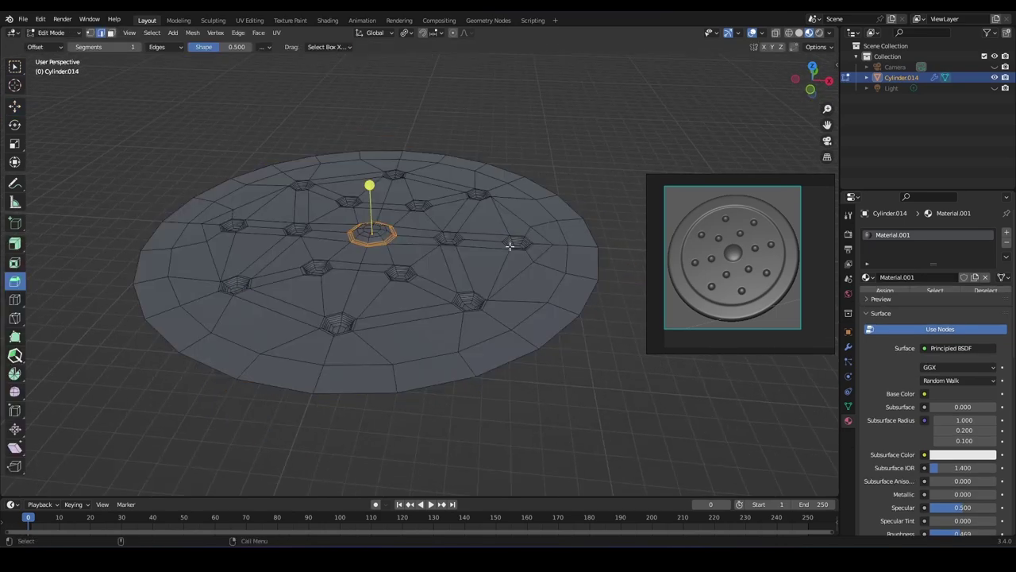
key("a")
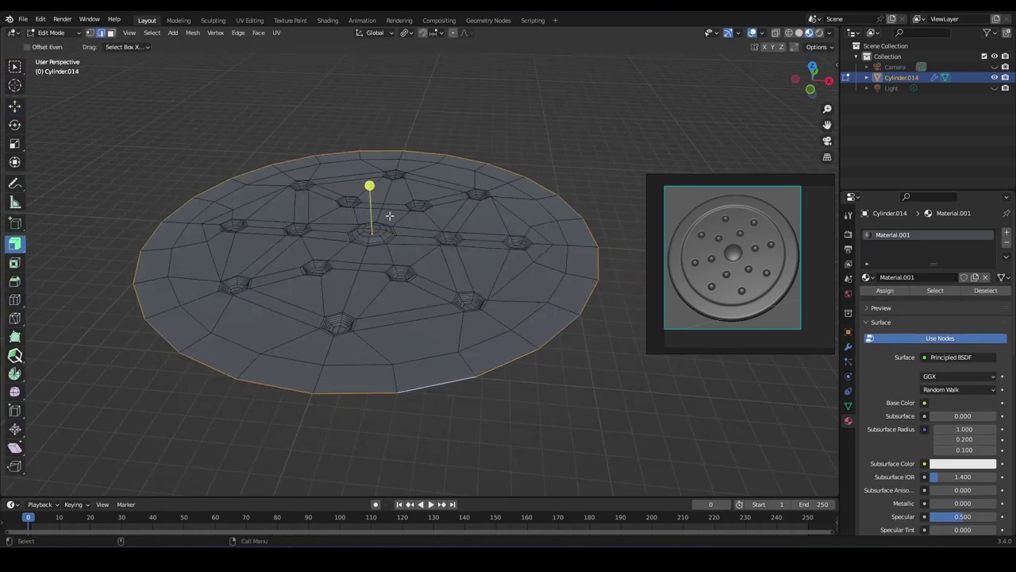
Extrude the disc about 1.3 m downward for thickness and select the top rim edge loop
left_click_drag(370, 186, 368, 197)
right_click(368, 197)
left_click_drag(21, 248, 60, 246)
left_click_drag(370, 227, 375, 254)
left_click(445, 318, "alt")
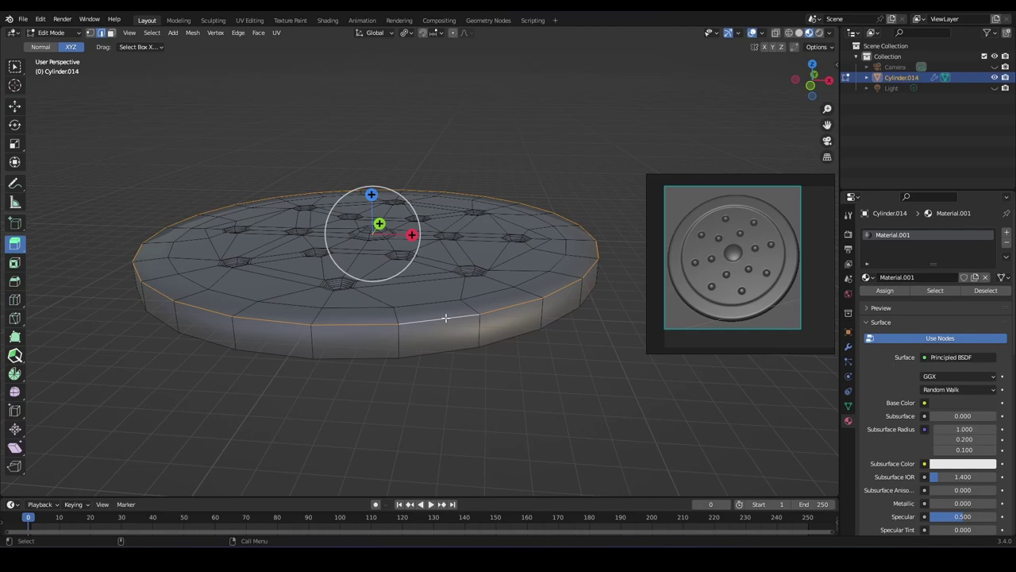
key("shift+space")
Bevel the disc's top rim edge with 2 segments
key("b")
left_click_drag(372, 182, 415, 191)
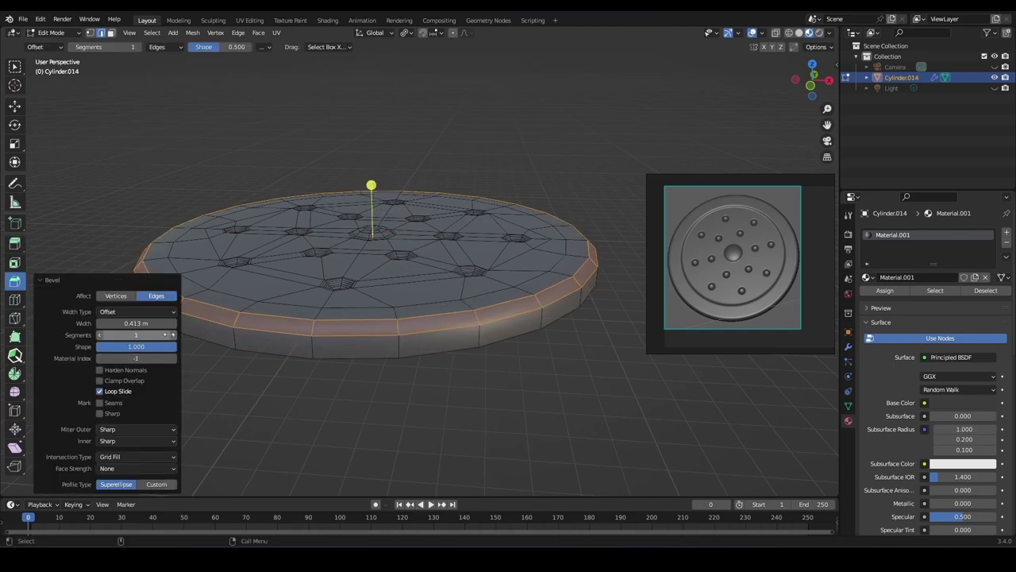
left_click(170, 334)
middle_click_drag(540, 334, 543, 376)
In top view, box-select all the inner top faces inside the rim
key("alt+a")
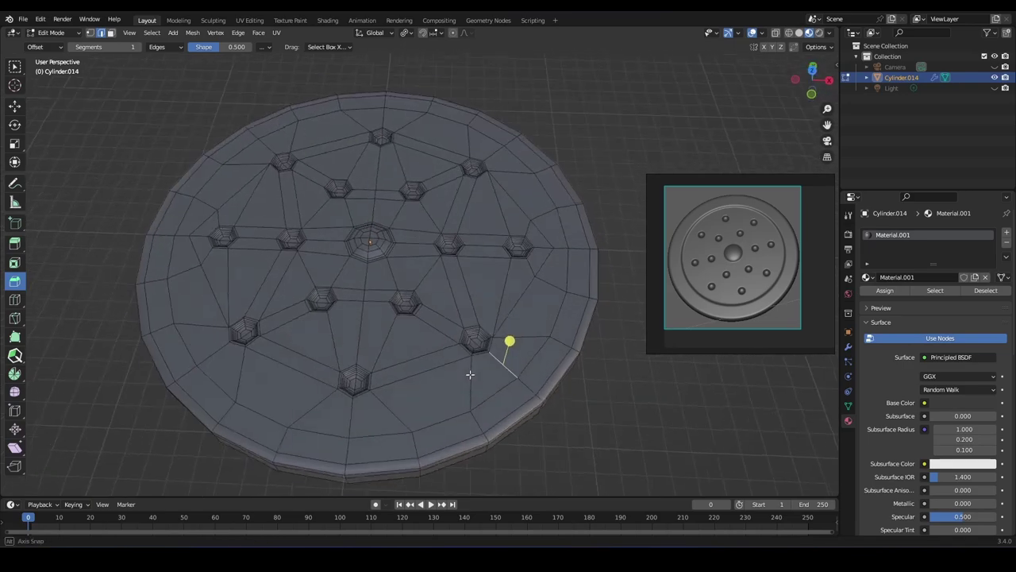
key("KP_7")
key("w")
key("3")
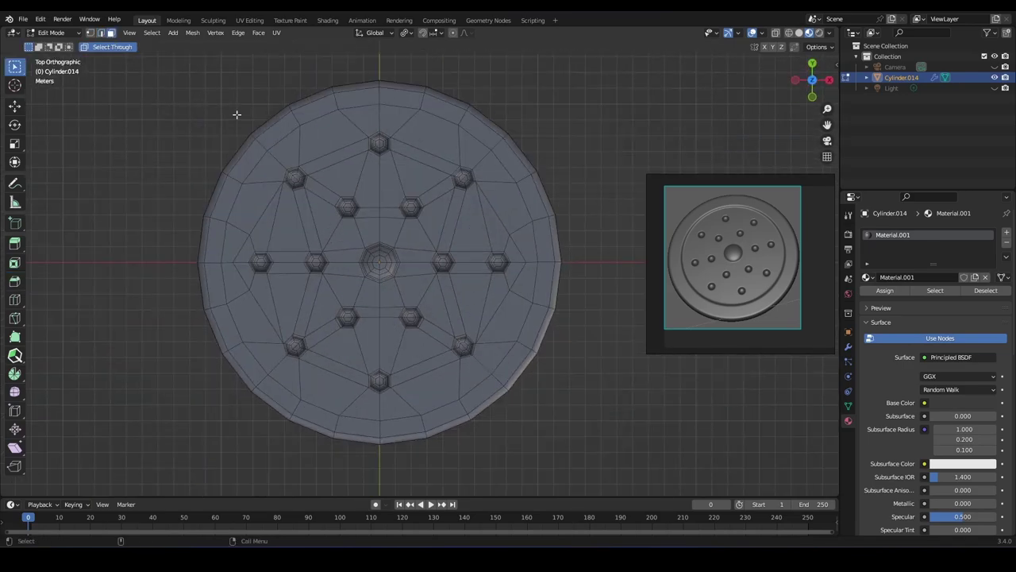
left_click_drag(279, 154, 465, 370)
left_click_drag(367, 127, 414, 167)
mouse_move(453, 119)
left_mouse_down("shift")
mouse_move(487, 322)
mouse_move(476, 397)
left_mouse_up("shift")
left_click_drag(344, 340, 421, 421, "shift")
left_click_drag(235, 225, 278, 283, "shift")
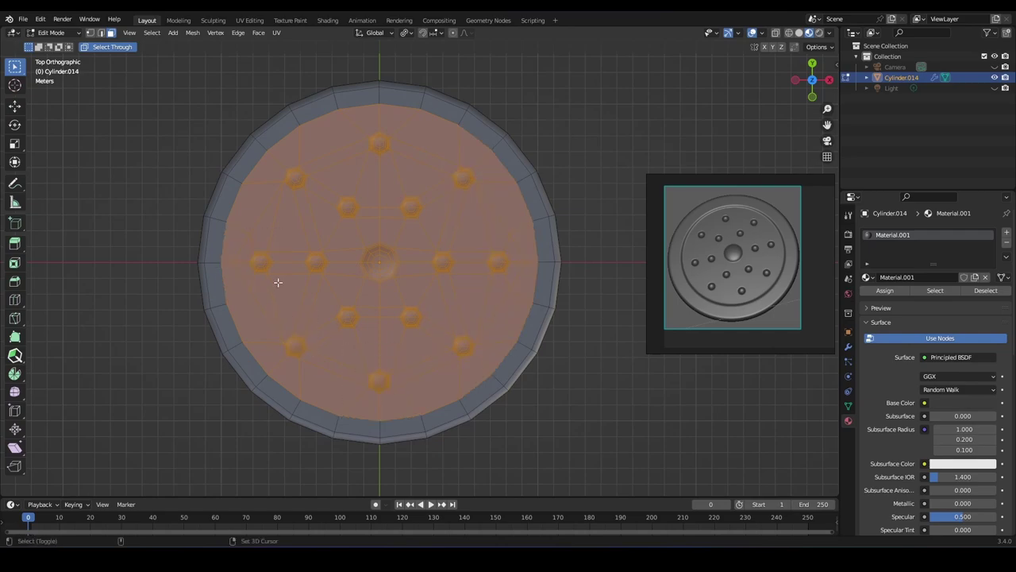
mouse_move(367, 312)
middle_mouse_down()
mouse_move(481, 290)
mouse_move(456, 285)
mouse_move(445, 238)
middle_mouse_up()
Extrude the inner faces down 0.574 m and scale them to 0.983
key("shift+space")
key("e")
left_click_drag(372, 195, 372, 238)
middle_click_drag(373, 238, 486, 346)
key("shift+space")
key("s")
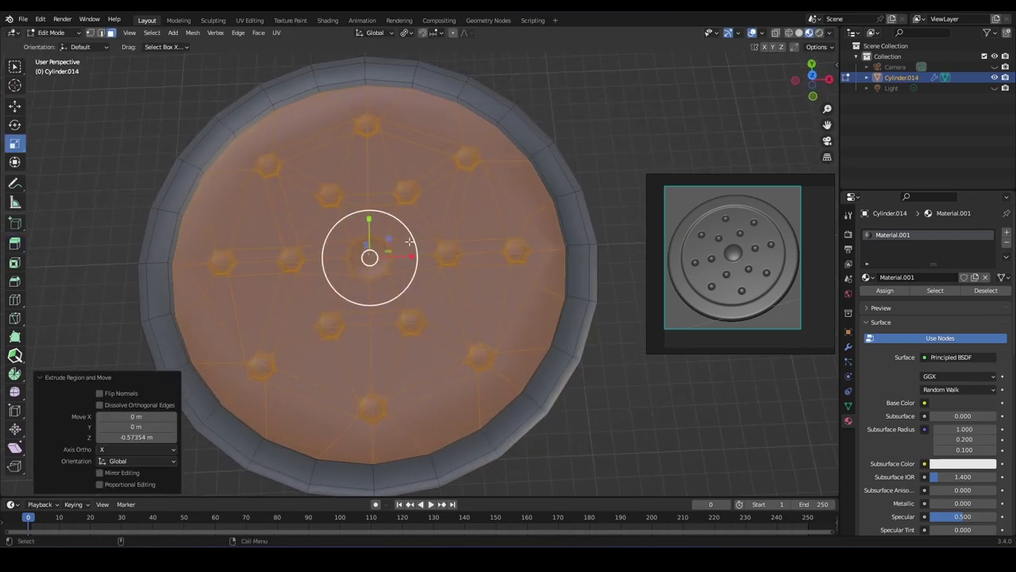
left_click_drag(408, 239, 397, 242)
Raise the inner faces 0.239 m and shrink them slightly once more
mouse_move(397, 243)
middle_mouse_down()
mouse_move(368, 254)
mouse_move(370, 213)
middle_mouse_up()
key("shift+space")
key("g")
left_click_drag(370, 213, 375, 209)
middle_click_drag(375, 208, 372, 248)
key("shift+space")
key("s")
mouse_move(401, 245)
left_mouse_down()
mouse_move(431, 227)
mouse_move(445, 239)
left_mouse_up()
Select the face loop at the rim step and convert it to its boundary loop
scroll(468, 318, "up", 3)
middle_click_drag(465, 341, 538, 295)
key("alt+a")
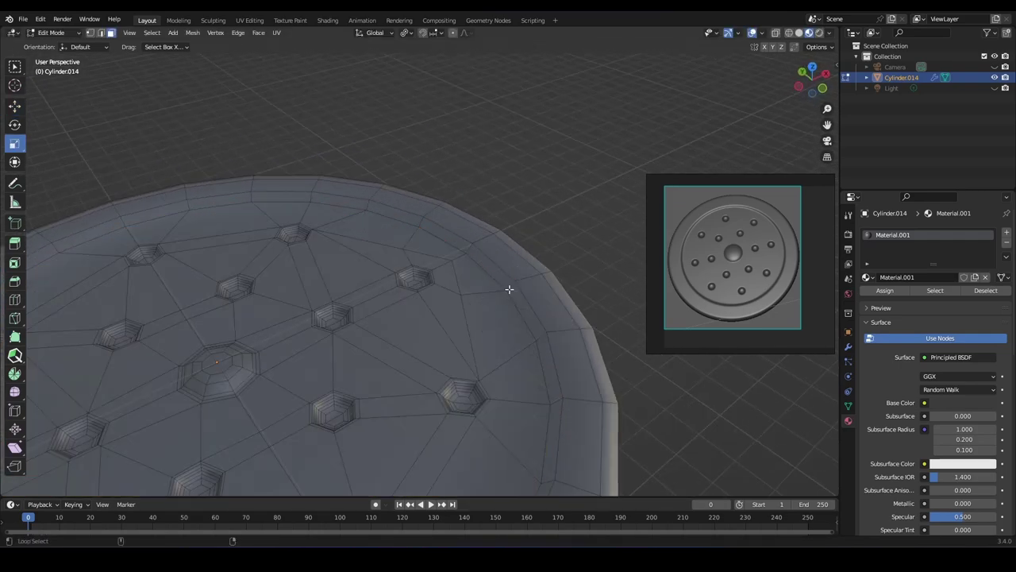
left_click(538, 335)
key("w")
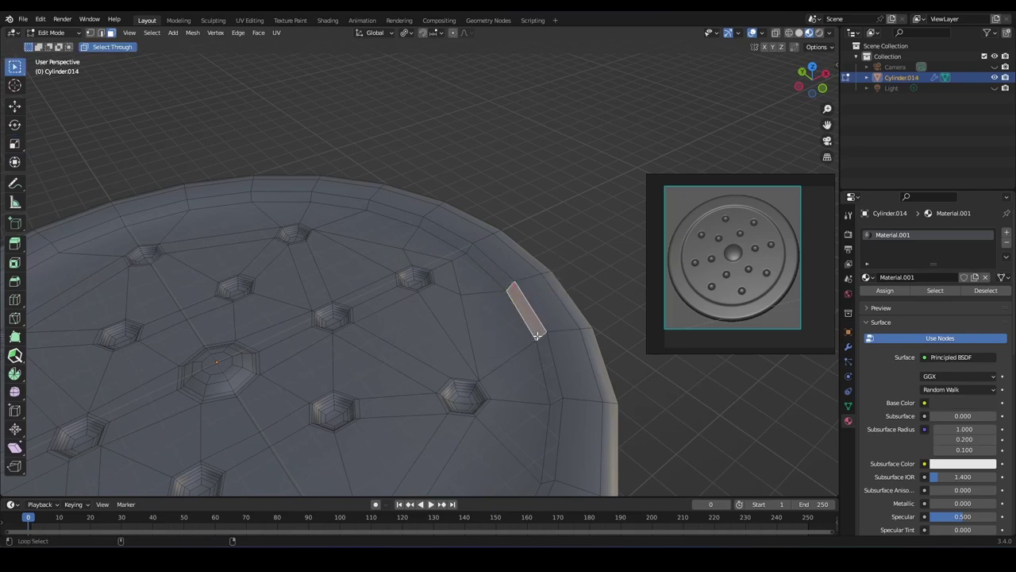
left_click(483, 322, "alt+shift")
middle_click_drag(483, 322, 453, 301)
left_click(152, 33)
mouse_move(174, 206)
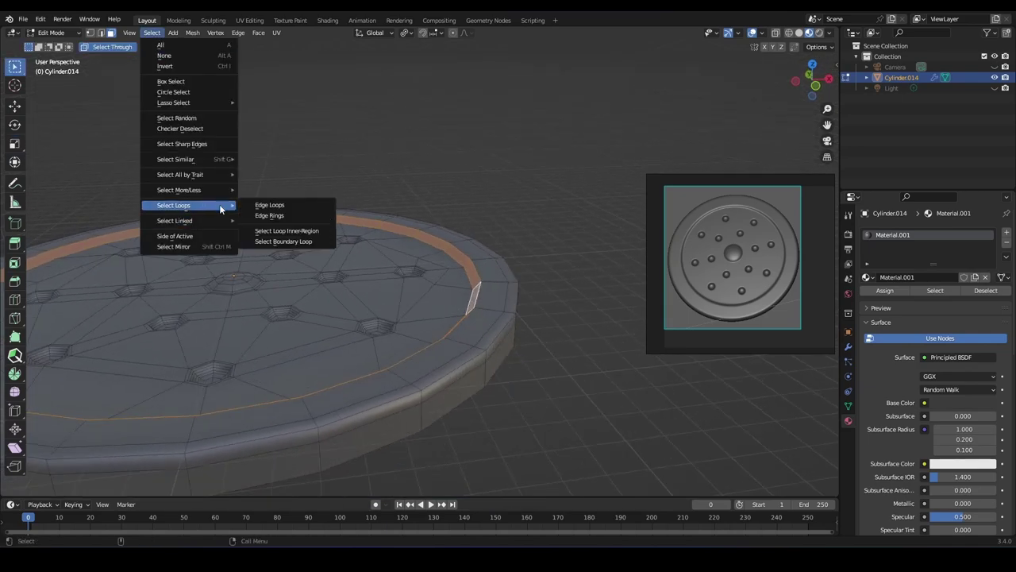
left_click(291, 245)
Bevel the rim boundary loop narrowly with 2 segments
key("ctrl+b")
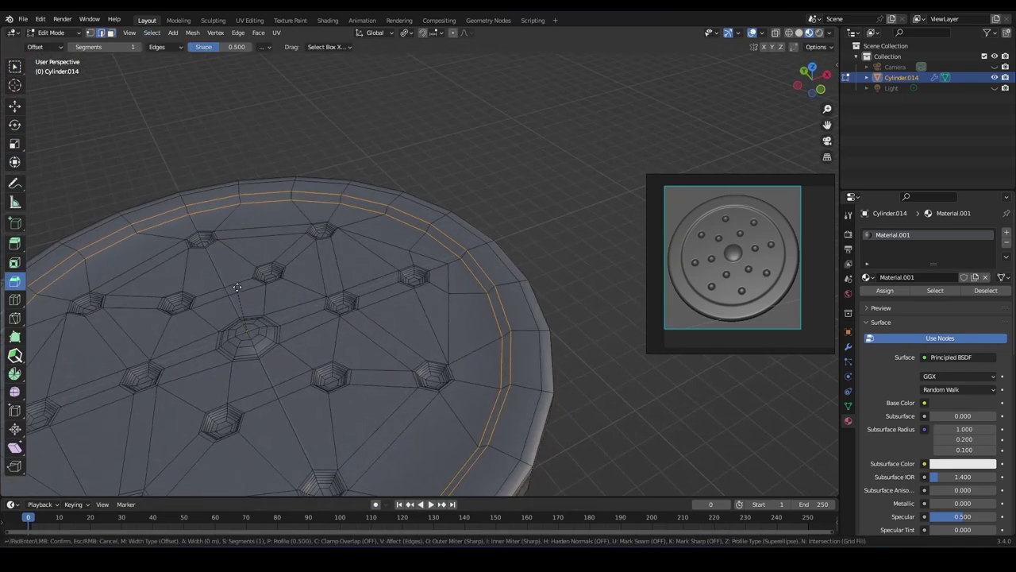
left_click(232, 283)
left_click(171, 338)
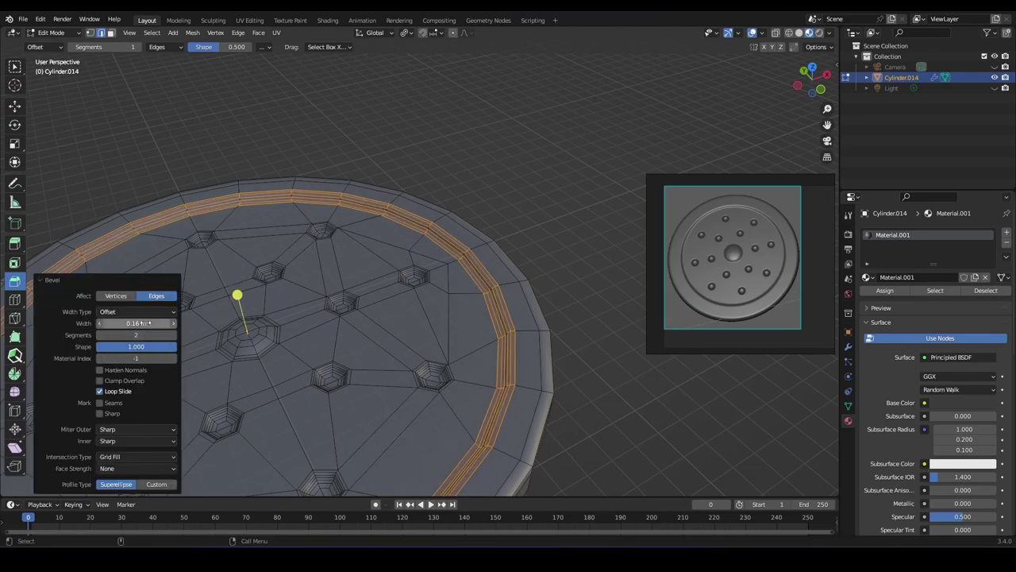
left_click_drag(395, 324, 391, 323)
mouse_move(397, 323)
middle_mouse_down()
mouse_move(529, 343)
mouse_move(447, 370)
middle_mouse_up()
Cut an even edge loop inside the rim, slide it against the step, and scale it to 0.975
key("ctrl+r")
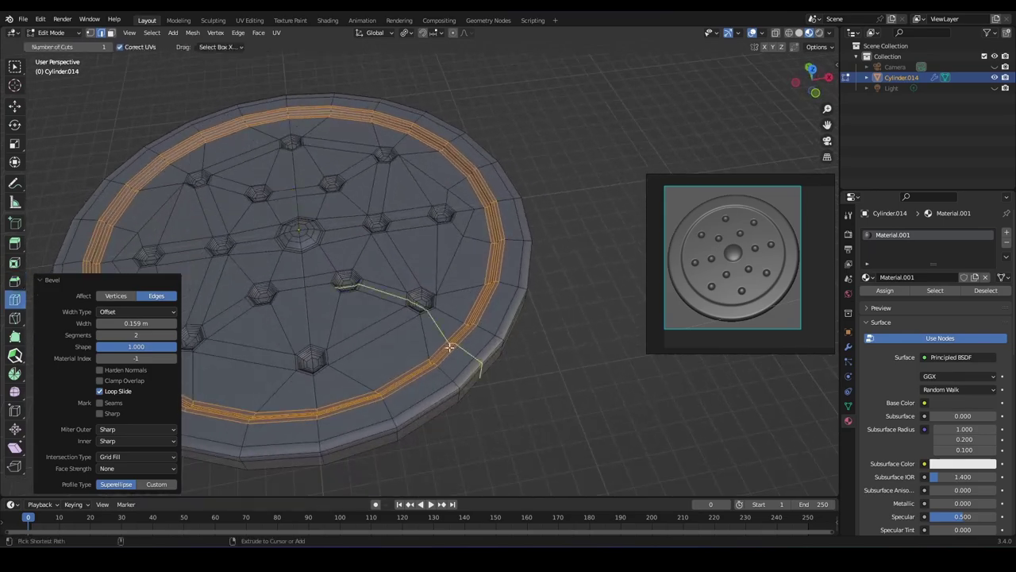
left_click(445, 349)
mouse_move(529, 357)
middle_mouse_down()
mouse_move(544, 373)
mouse_move(461, 331)
mouse_move(442, 370)
mouse_move(358, 393)
middle_mouse_up()
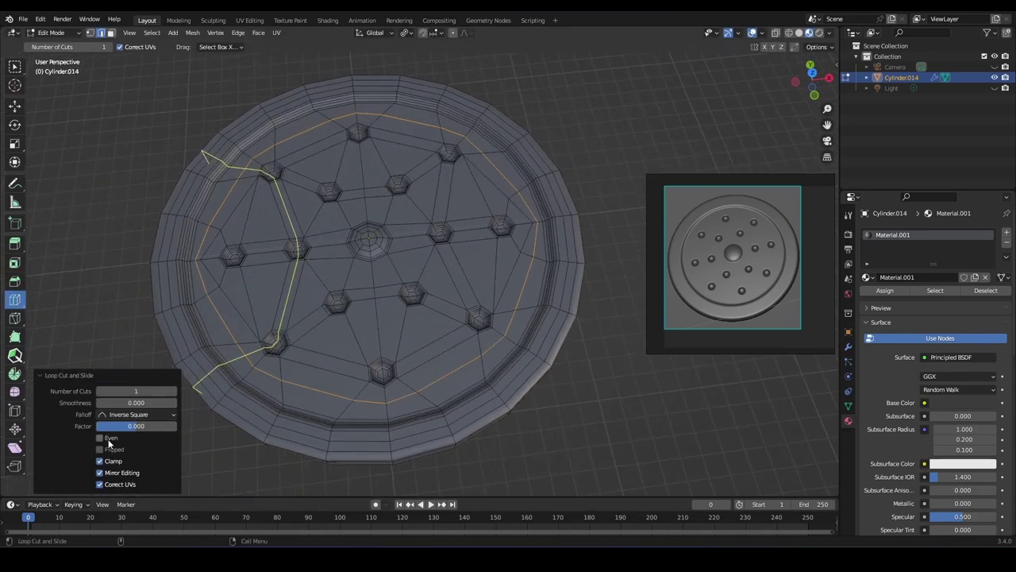
left_click(109, 440)
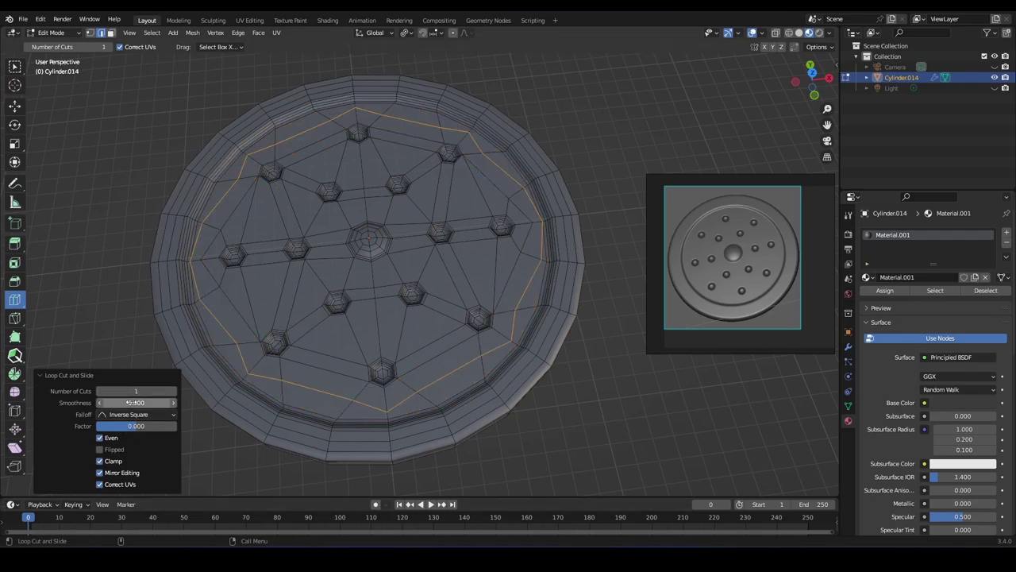
left_click_drag(131, 431, 88, 431)
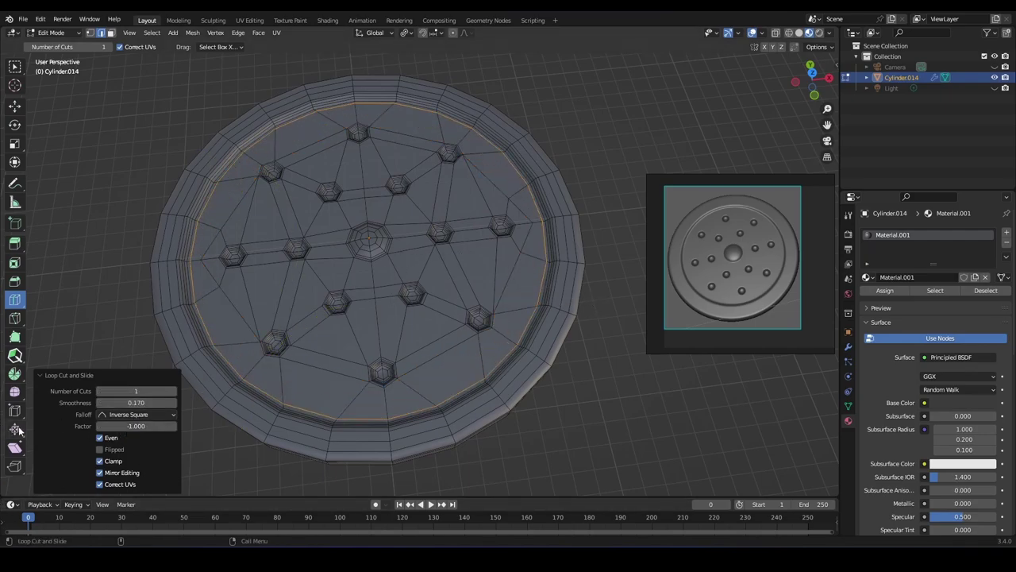
key("shift+space")
key("g")
left_click_drag(415, 245, 411, 246)
Return to Object Mode and check the disc's level-2 Subdivision modifier settings
middle_click_drag(479, 321, 479, 286)
key("Tab")
scroll(963, 415, "down", 1)
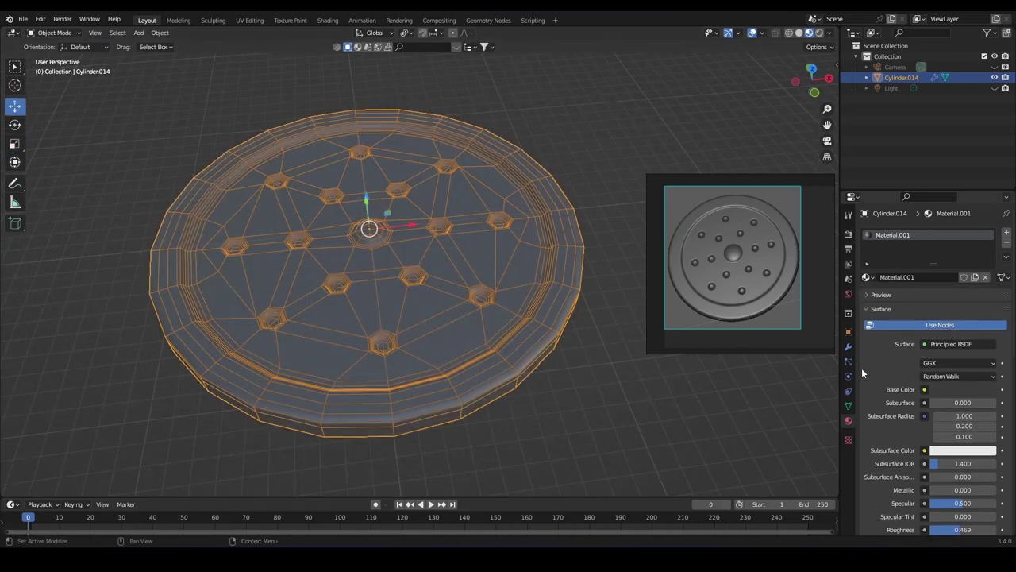
left_click(848, 346)
key("alt+a")
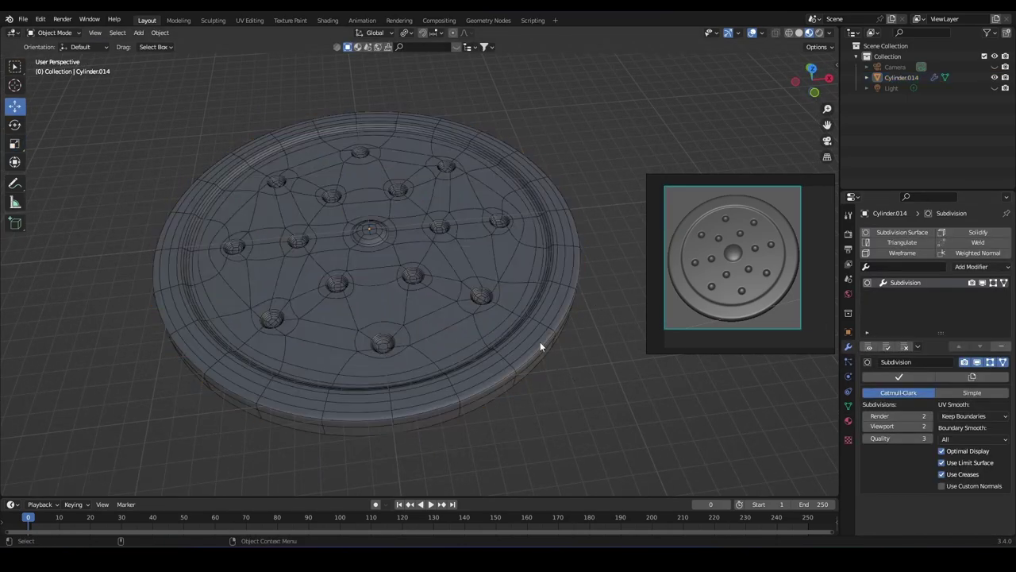
Hide the floor grid, switch to Top Orthographic view, and select the disc
left_click(761, 32)
left_click(749, 80)
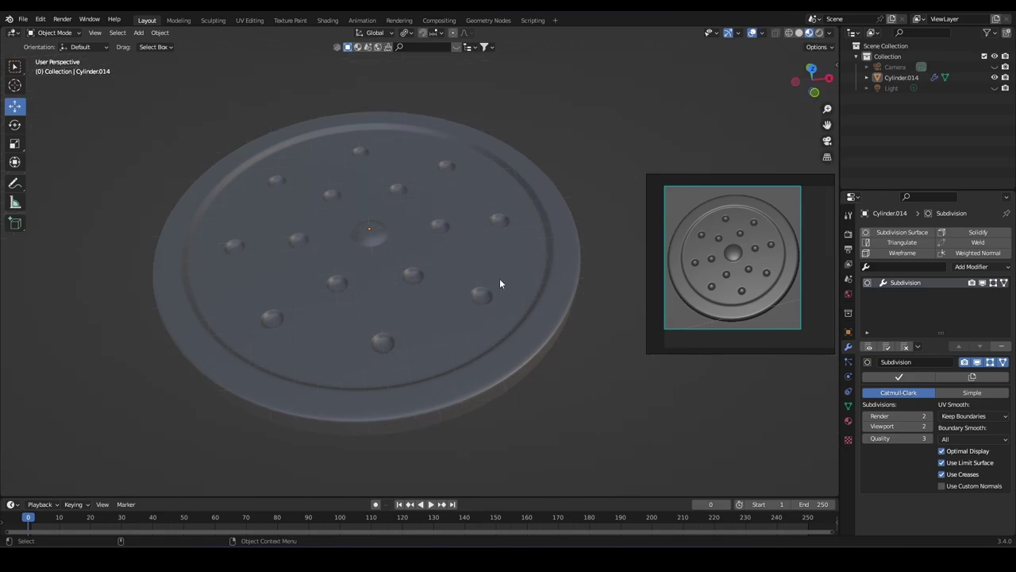
mouse_move(499, 278)
middle_mouse_down()
mouse_move(564, 392)
mouse_move(433, 332)
middle_mouse_up()
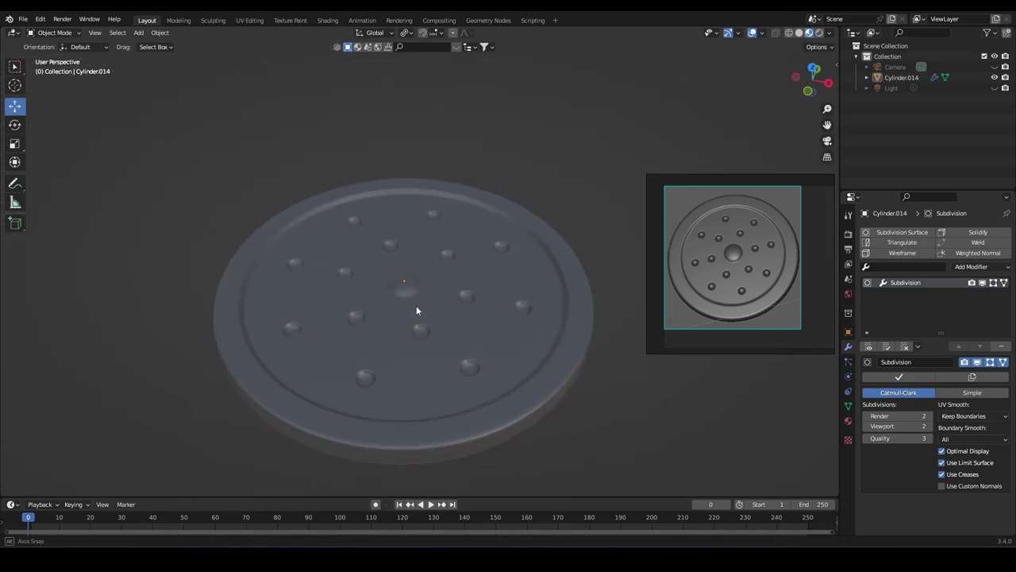
key("KP_7")
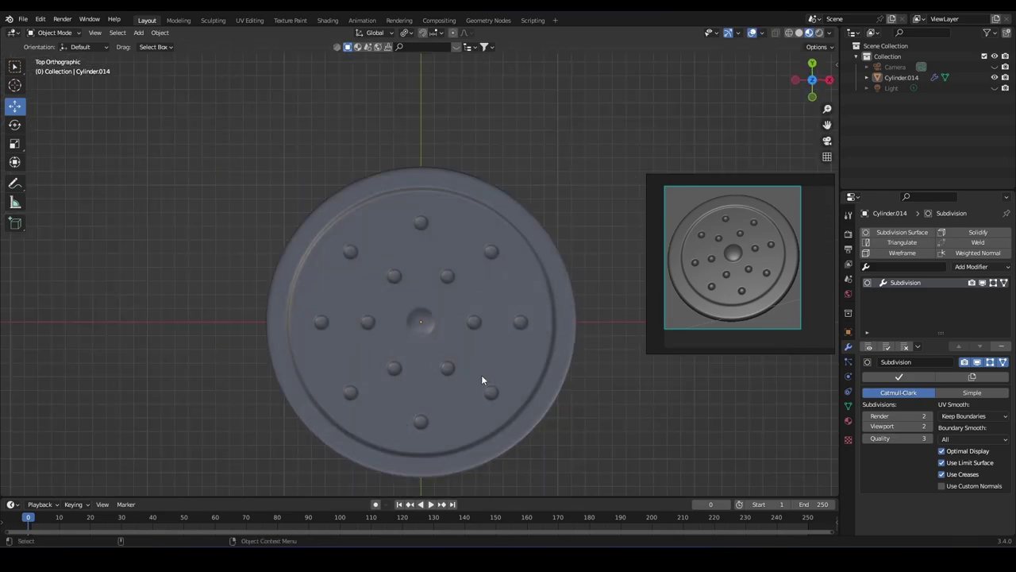
left_click(487, 340)
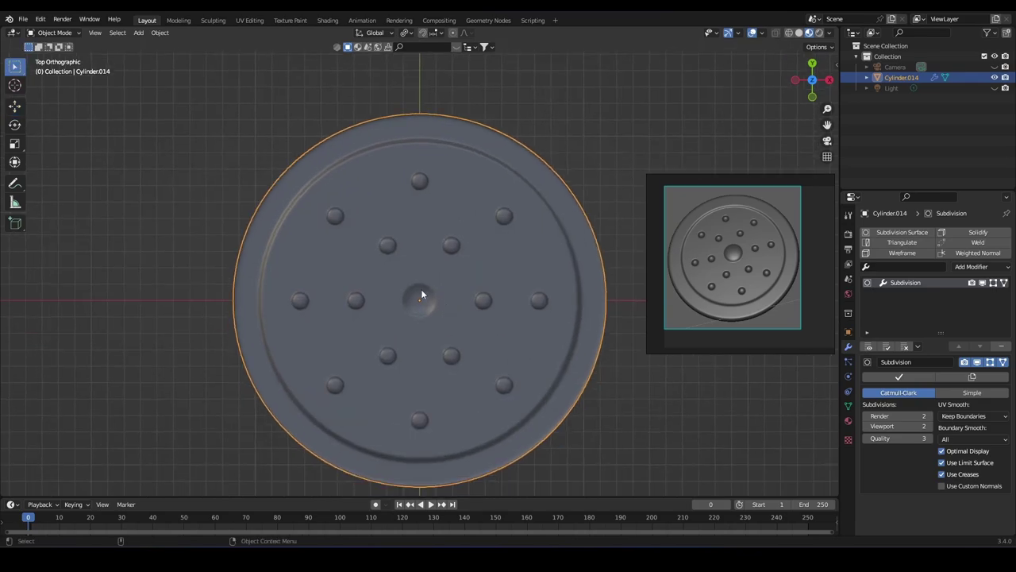
In Edit Mode, scale the central boss faces up to about 1.043
key("Tab")
scroll(389, 282, "up", 2)
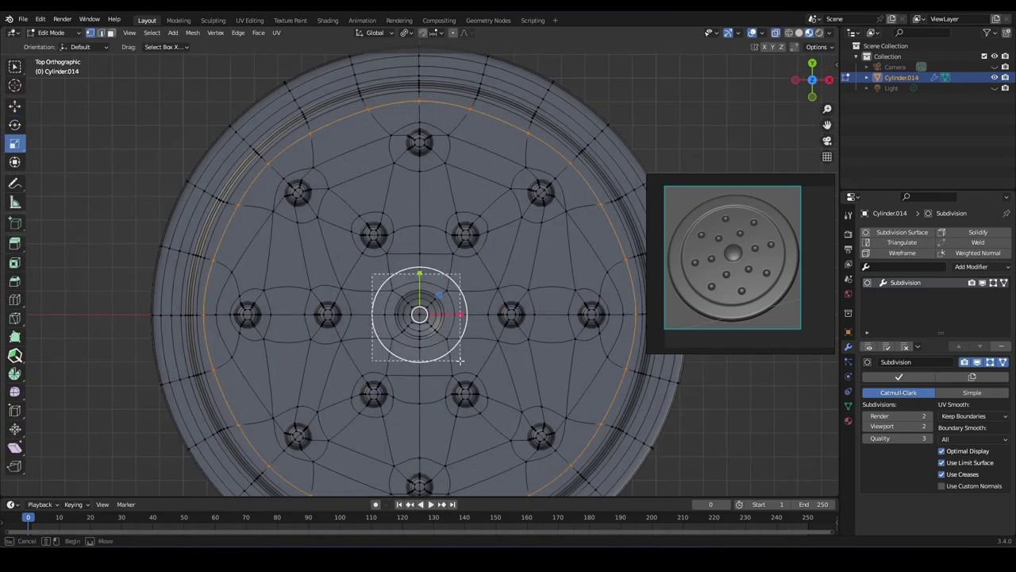
left_click_drag(459, 360, 448, 347)
key("alt+Tab")
left_click_drag(463, 307, 476, 307)
mouse_move(477, 307)
middle_mouse_down("alt")
mouse_move(427, 301)
mouse_move(421, 318)
mouse_move(421, 306)
mouse_move(452, 351)
mouse_move(469, 333)
middle_mouse_up("alt")
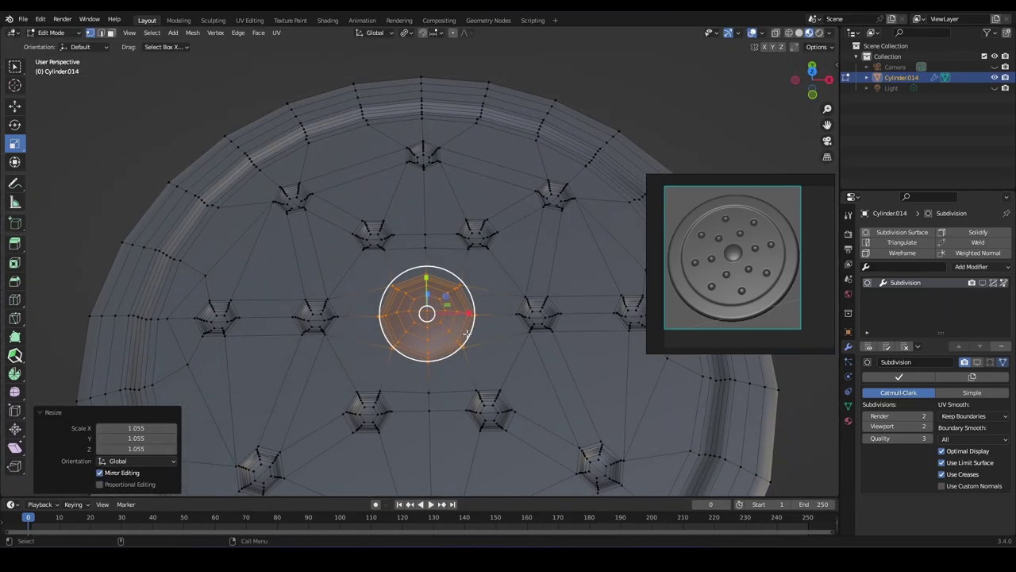
left_click_drag(468, 334, 480, 330)
scroll(480, 331, "down", 3)
Select the outer rim face ring and grow the selection by two rings
key("w")
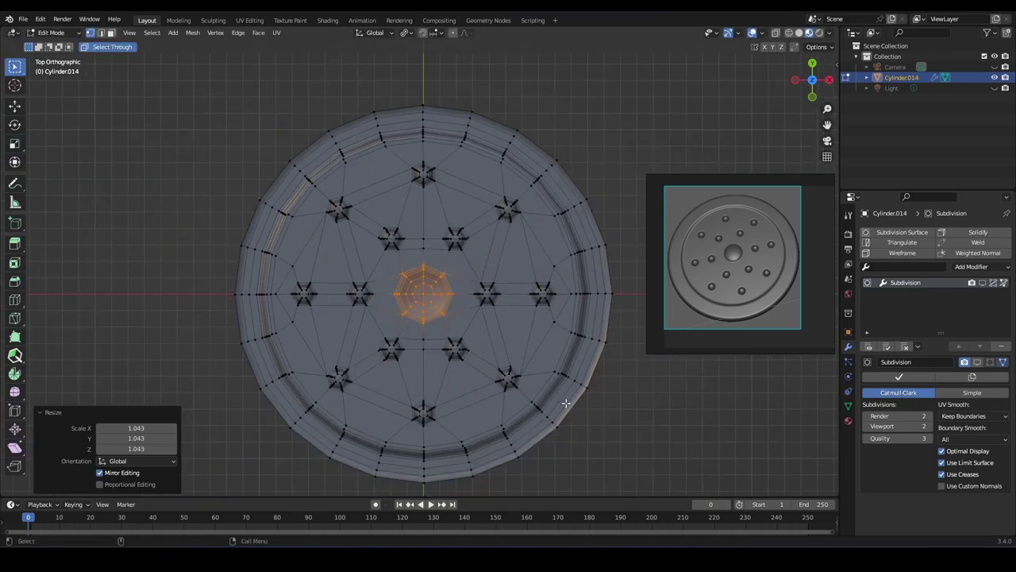
key("alt+a")
left_click(580, 382, "alt")
key("alt+a")
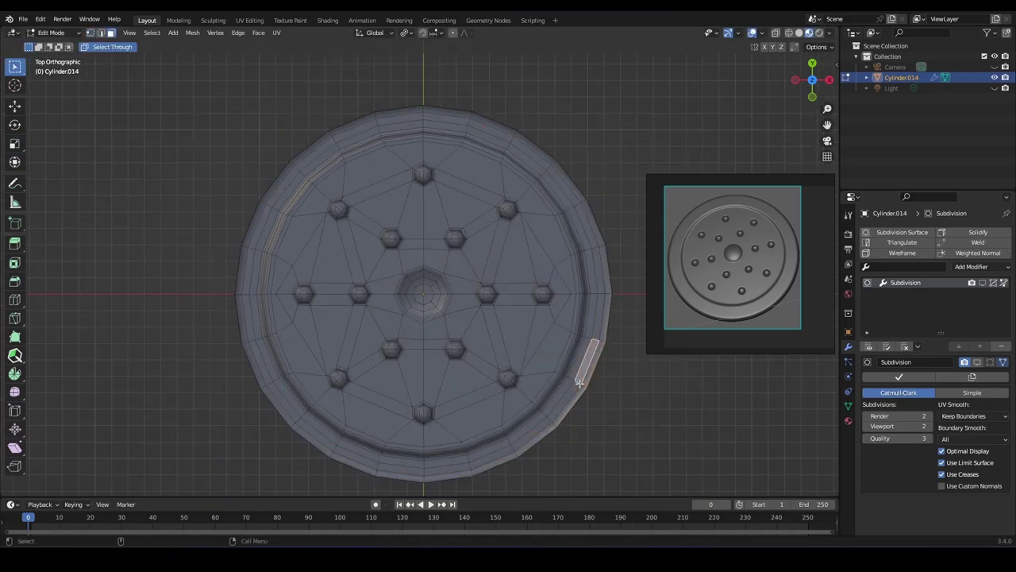
left_click(580, 383, "alt")
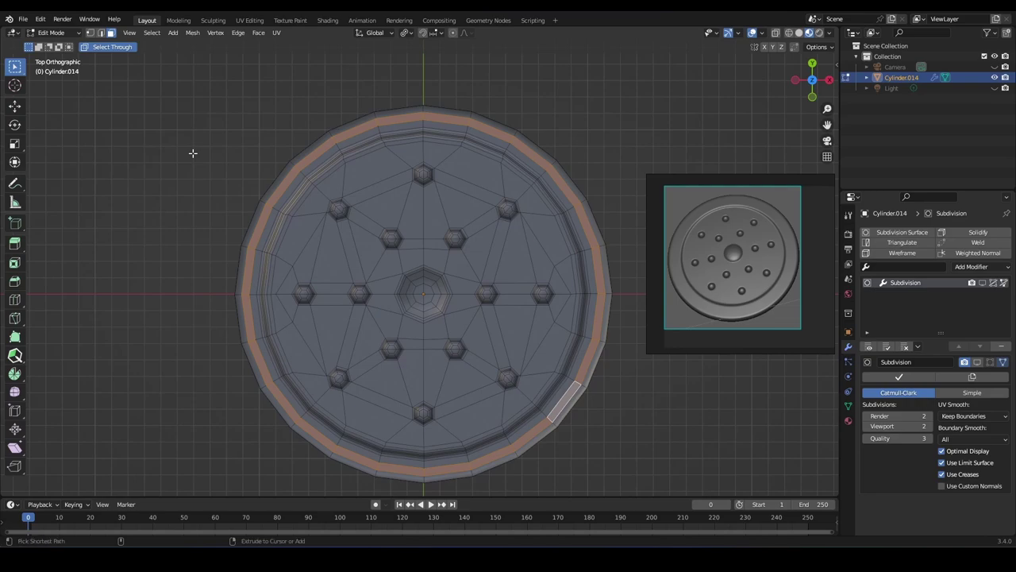
left_click(151, 32)
mouse_move(179, 190)
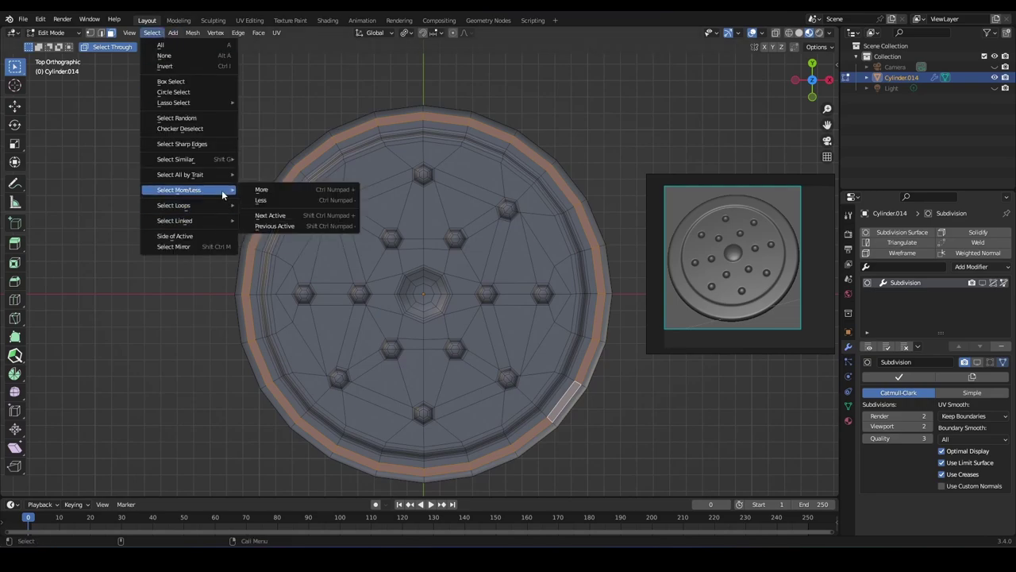
key("ctrl+KP_Add")
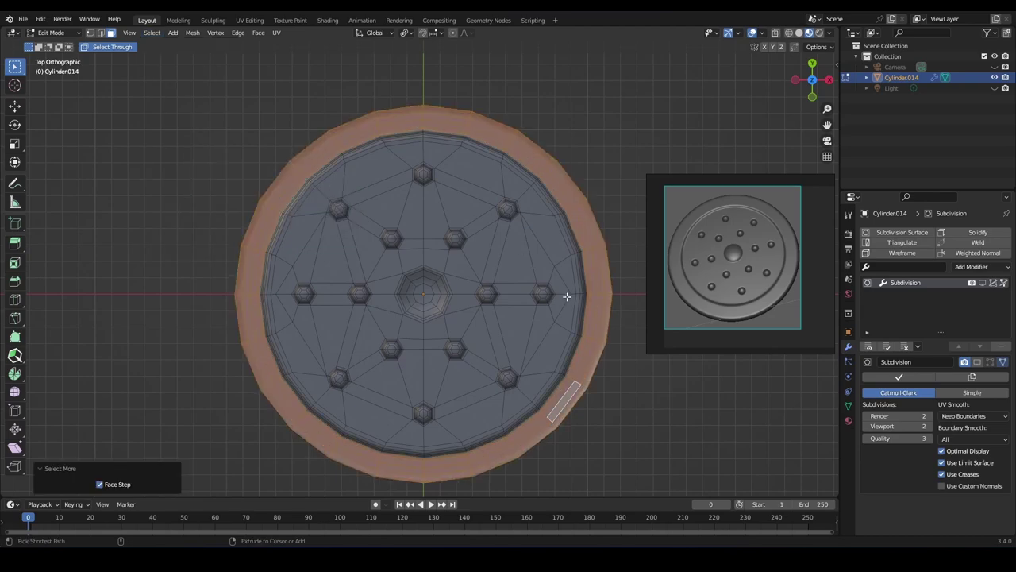
key("ctrl+KP_Add")
middle_click_drag(595, 287, 530, 326)
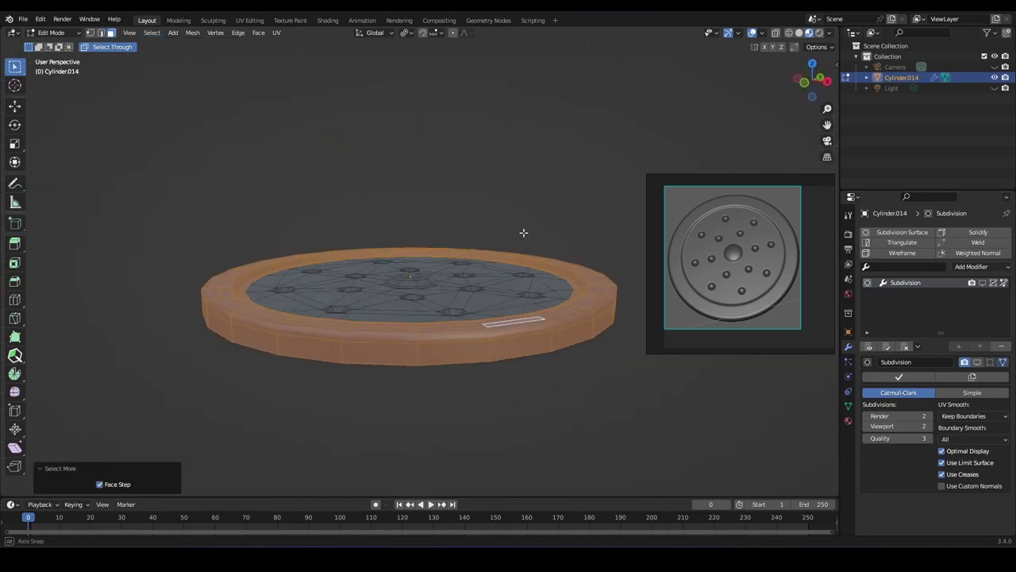
Scale the selected rim band inward to 0.985
key("shift+space")
key("s")
left_click_drag(457, 287, 470, 280)
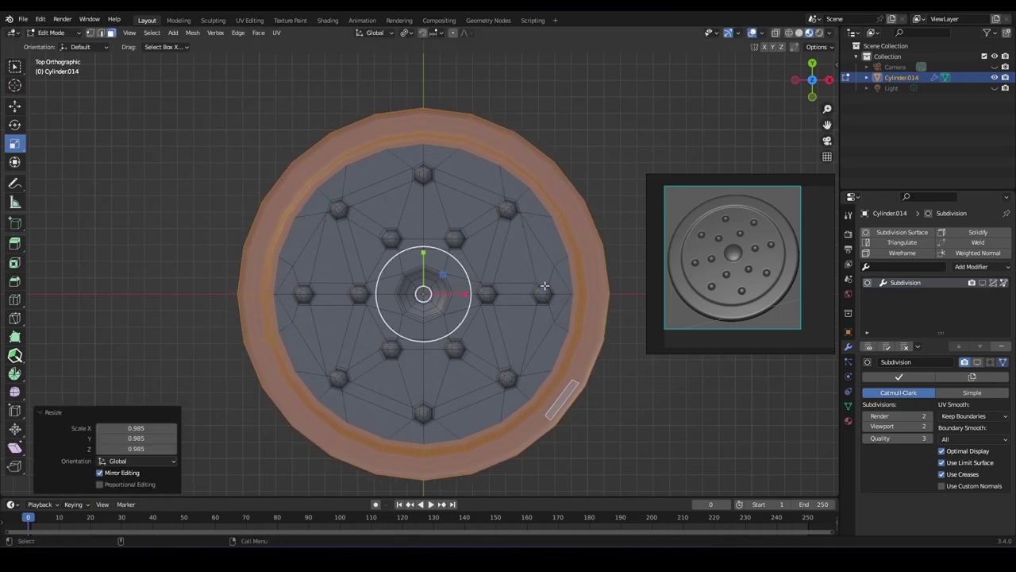
key("alt+a")
Spread two opposite rim vertices slightly apart
left_click(279, 294, "shift")
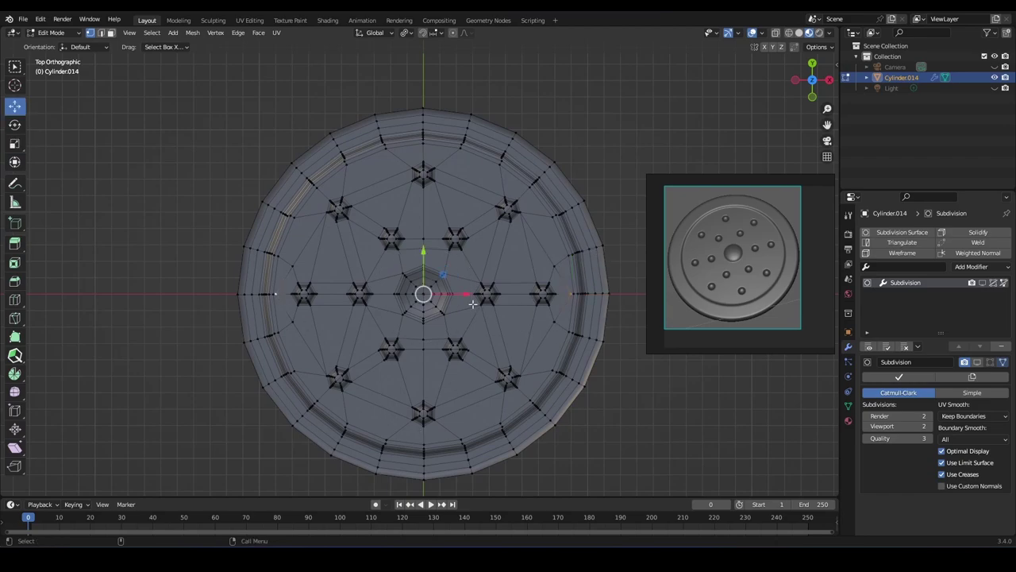
left_click_drag(467, 294, 462, 297)
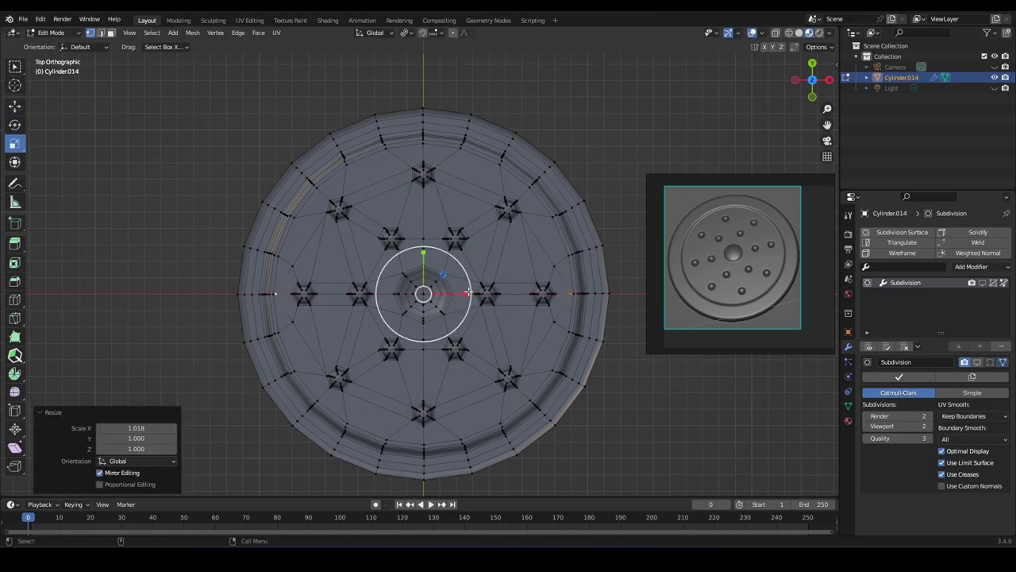
key("shift+space")
key("g")
key("shift+space")
key("s")
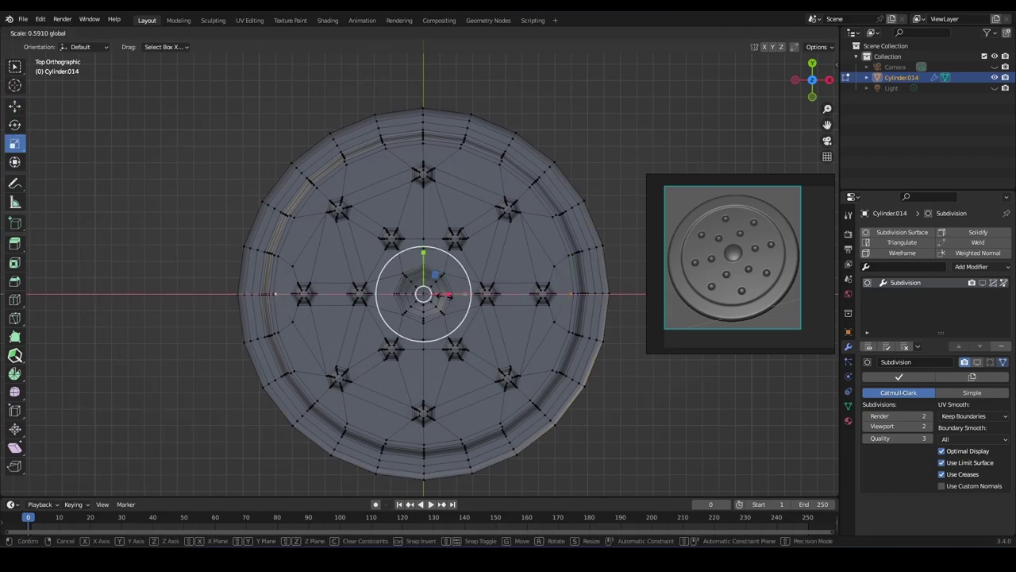
Nudge the rim edge vertices along X, then return to Object Mode
scroll(581, 278, "up", 1)
middle_click_drag(581, 278, 592, 314)
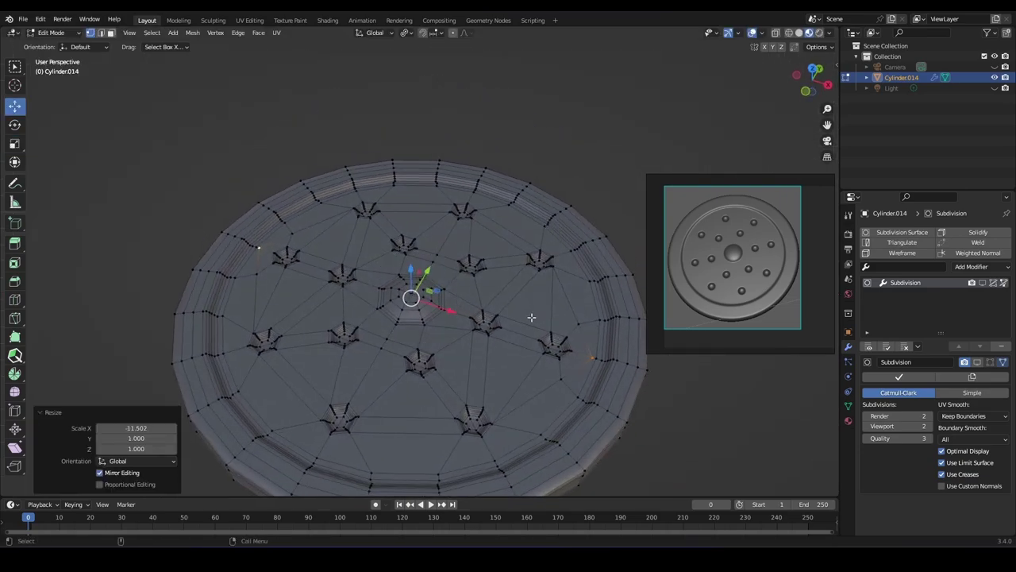
key("shift+space")
key("g")
left_click_drag(623, 325, 606, 330)
left_click(238, 280)
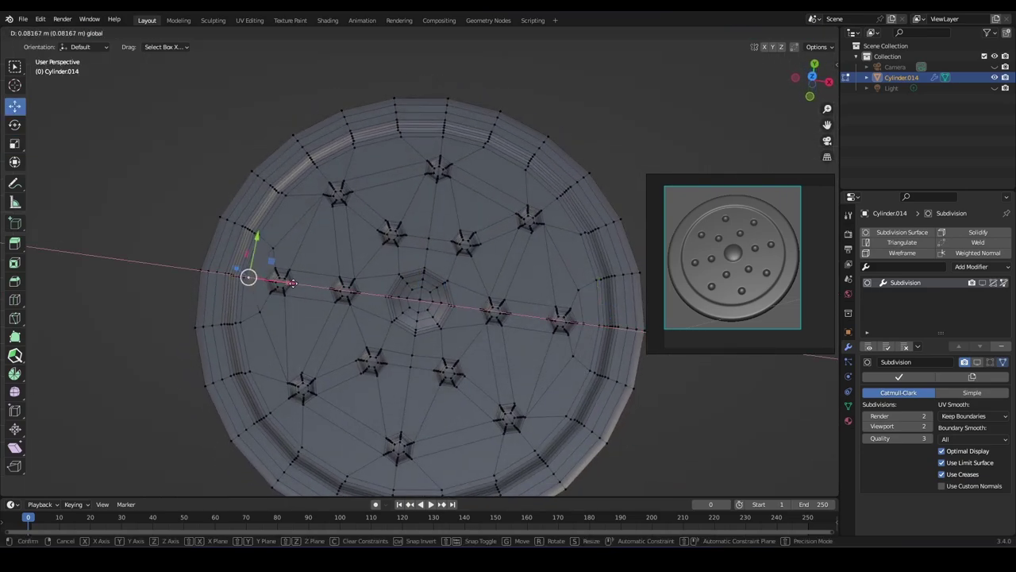
left_click_drag(278, 278, 308, 279)
middle_click_drag(309, 346, 506, 349)
key("Tab")
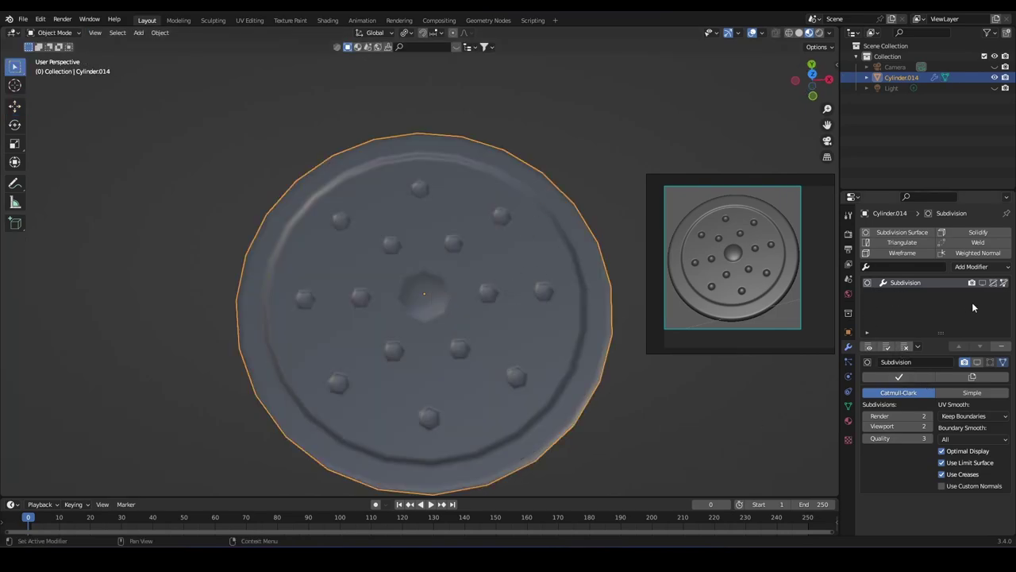
Switch the viewport to Rendered shading without the scene world lighting
scroll(516, 312, "down", 3)
mouse_move(516, 312)
middle_mouse_down()
mouse_move(486, 321)
mouse_move(539, 387)
mouse_move(540, 357)
mouse_move(523, 398)
mouse_move(524, 365)
middle_mouse_up()
scroll(486, 322, "up", 2)
left_click(555, 387)
scroll(556, 391, "up", 2)
left_click(849, 421)
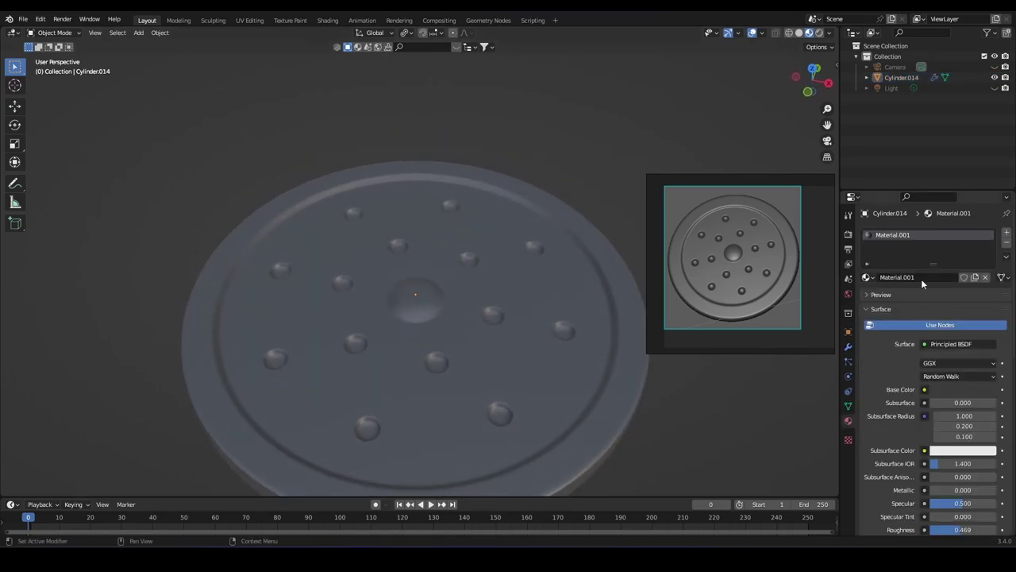
left_click(820, 33)
left_click(830, 33)
left_click(793, 96)
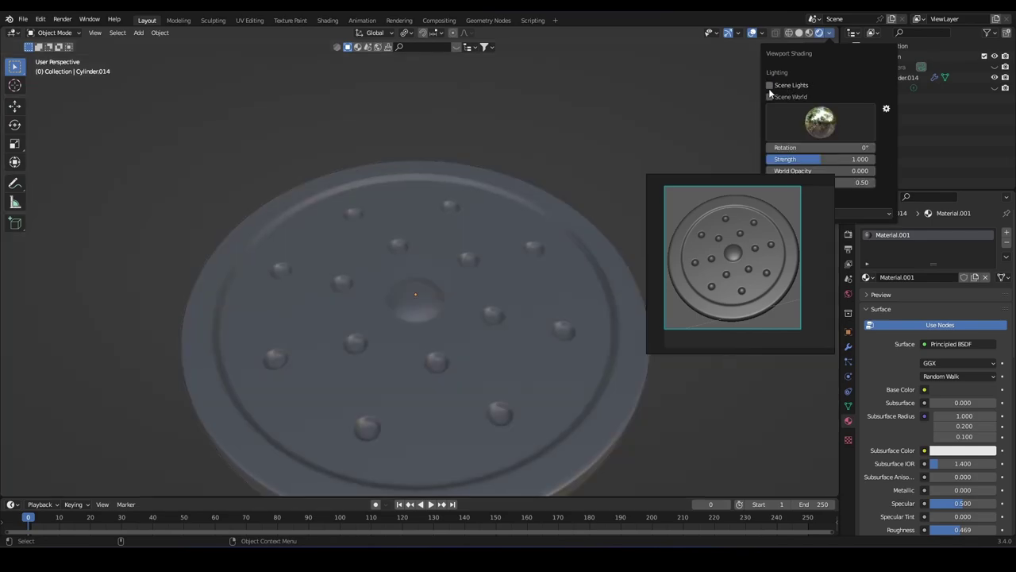
Set the material's Metallic to 0.898 and Roughness to 0.264, and show the wireframe overlay
scroll(929, 358, "down", 2)
left_click_drag(957, 466, 945, 467)
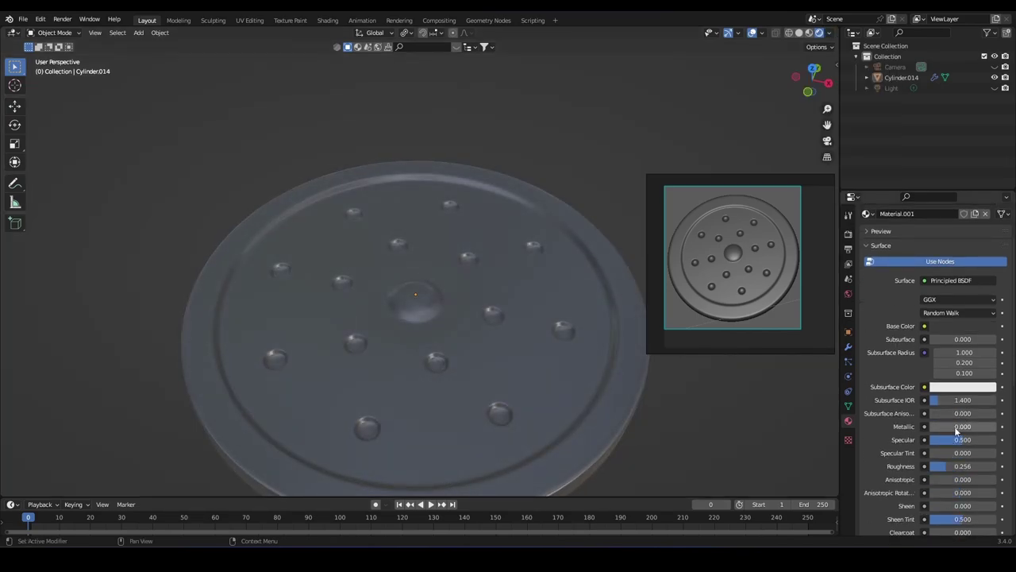
left_click_drag(957, 430, 988, 430)
left_click_drag(957, 466, 960, 466)
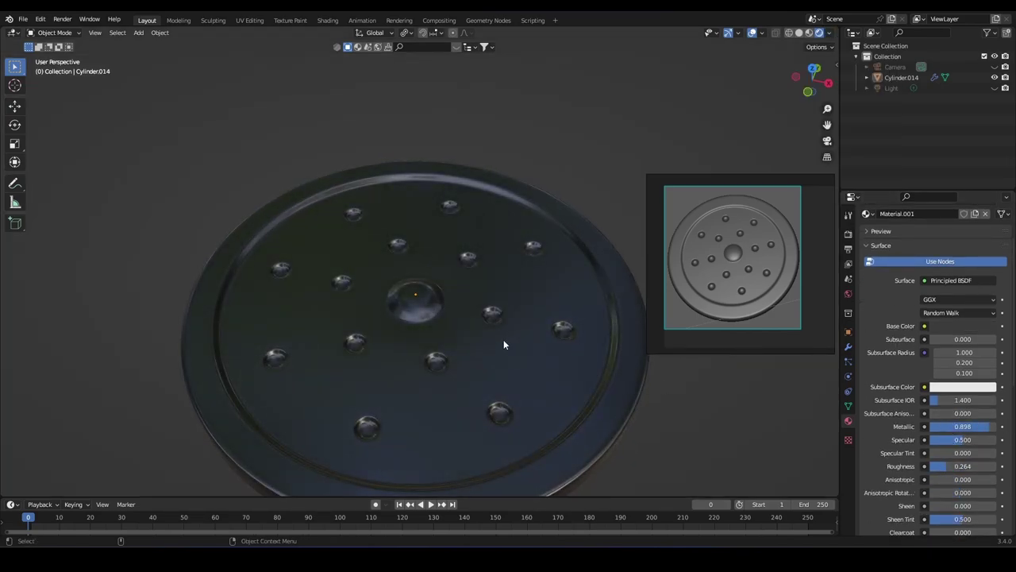
middle_click_drag(504, 343, 492, 370)
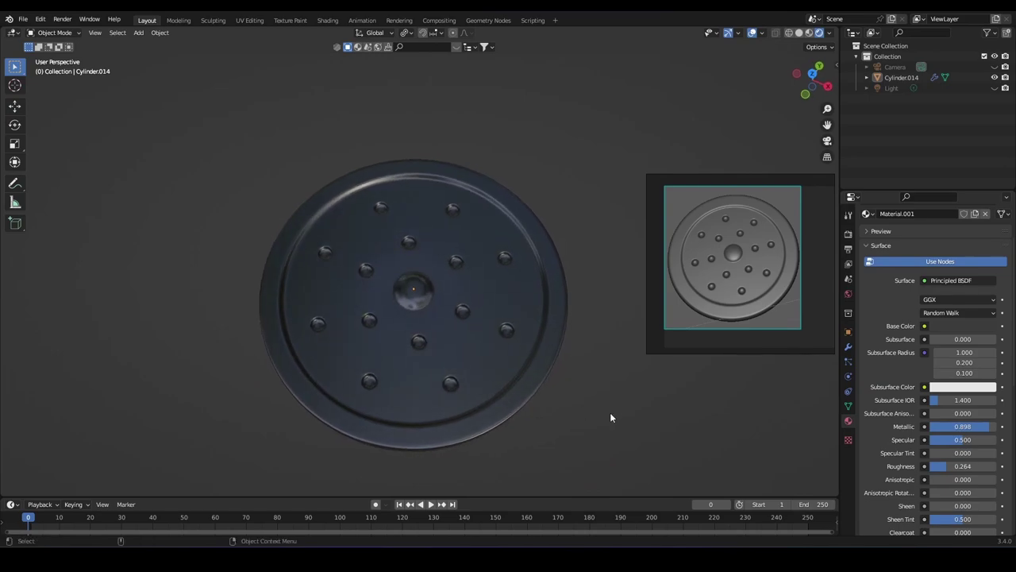
key("shift+z")
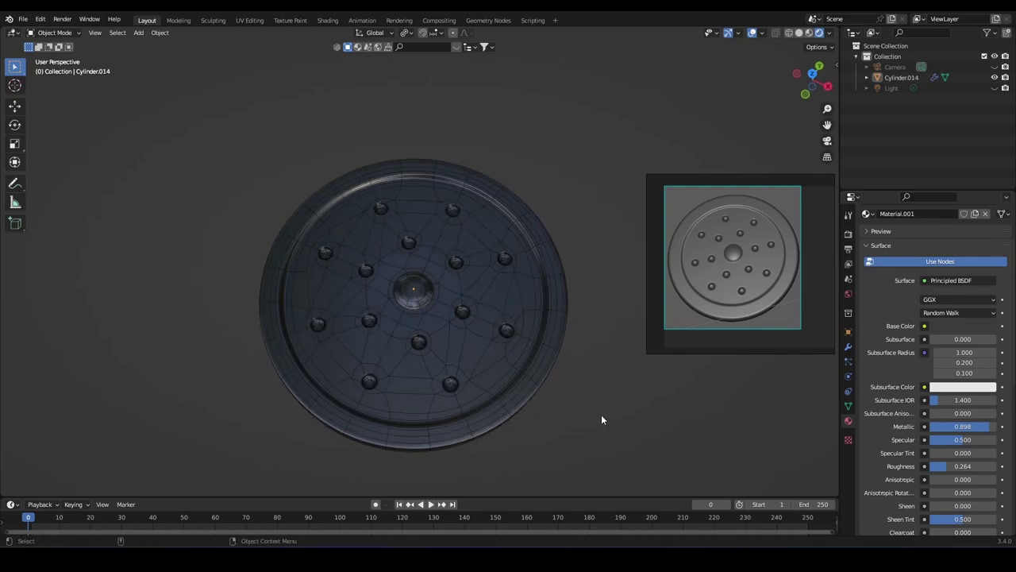